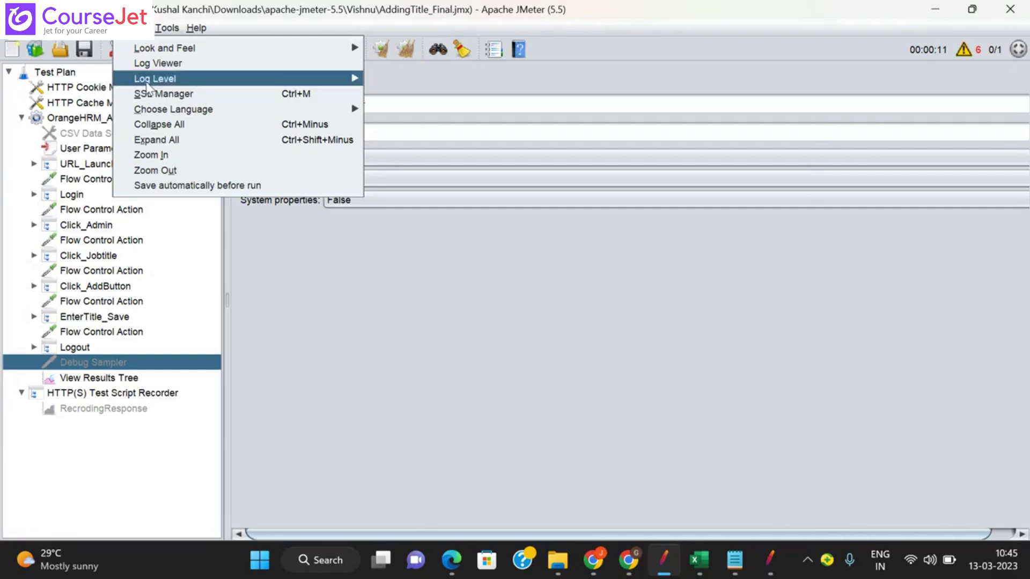
pyautogui.moveTo(156, 83)
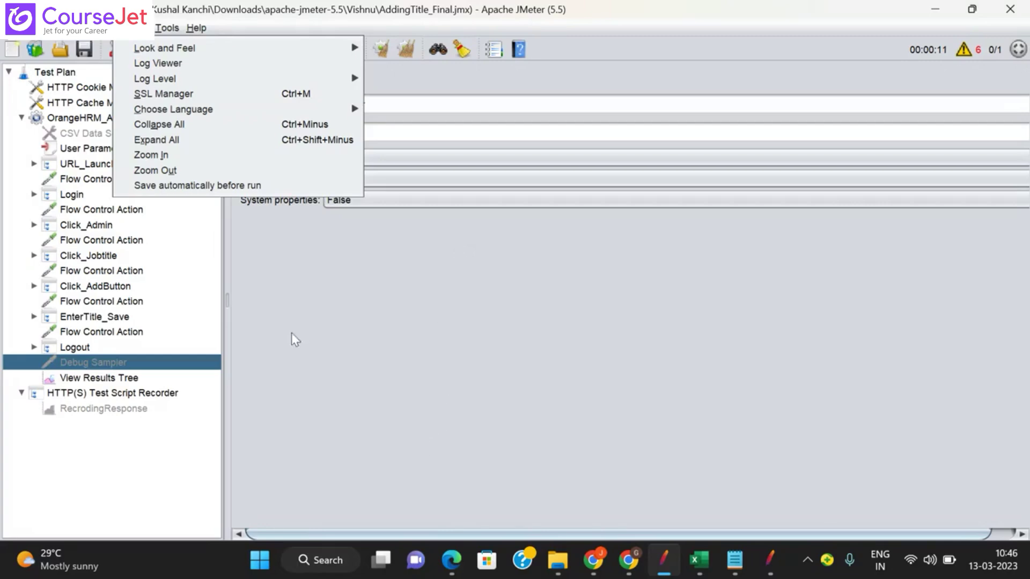
pyautogui.click(332, 298)
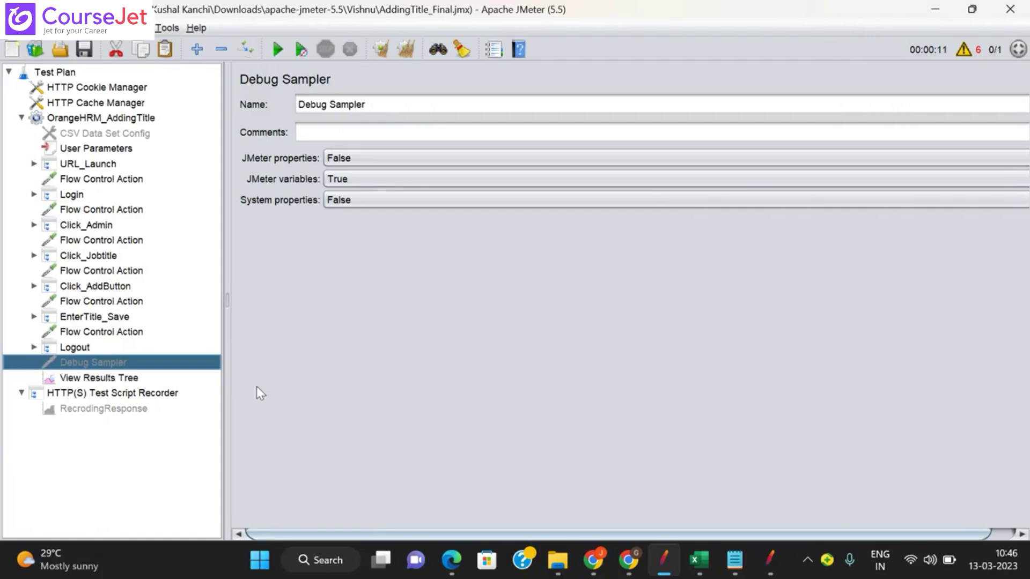
# - Switch to File Explorer and open the folder under Downloads\apache-jmeter-5.5 that holds the AddingTitle_Final test plan
pyautogui.moveTo(557, 560)
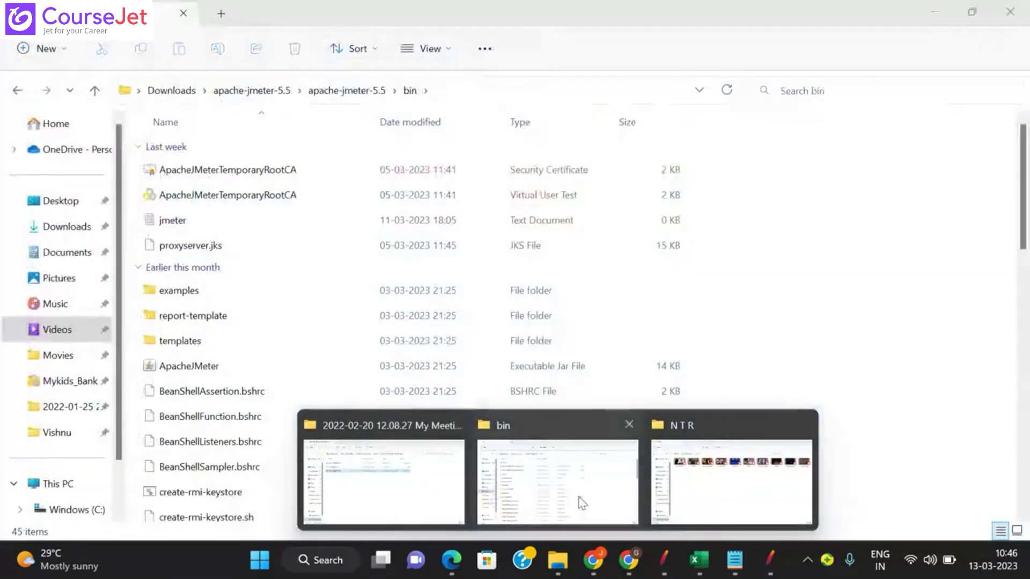
pyautogui.click(582, 503)
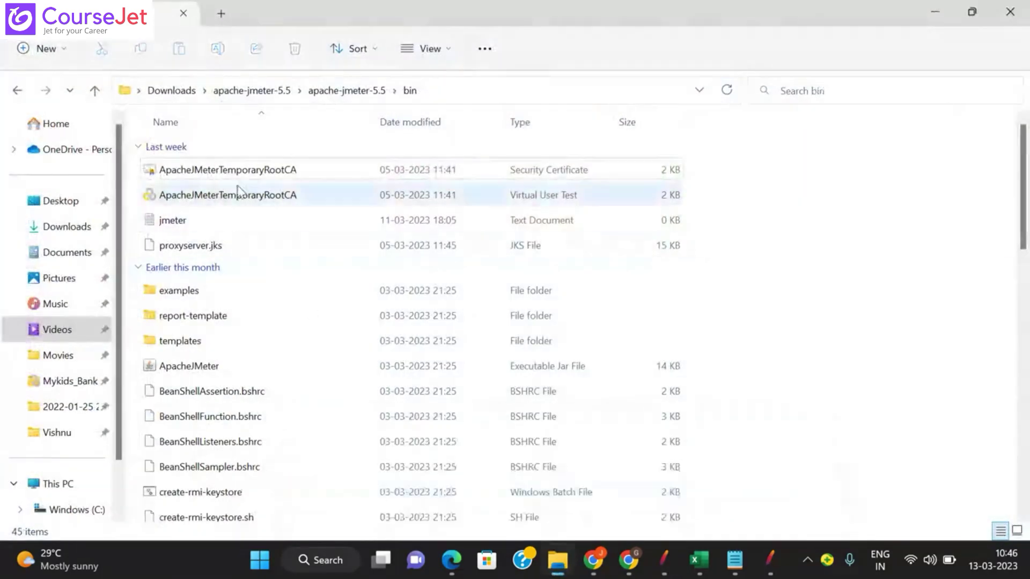
pyautogui.click(163, 92)
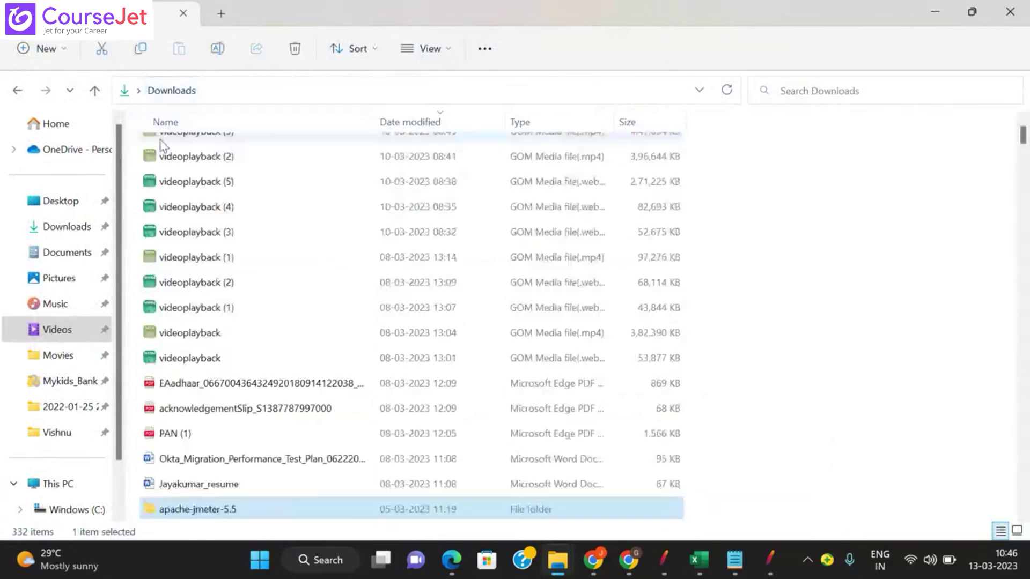
pyautogui.doubleClick(209, 510)
pyautogui.click(193, 217)
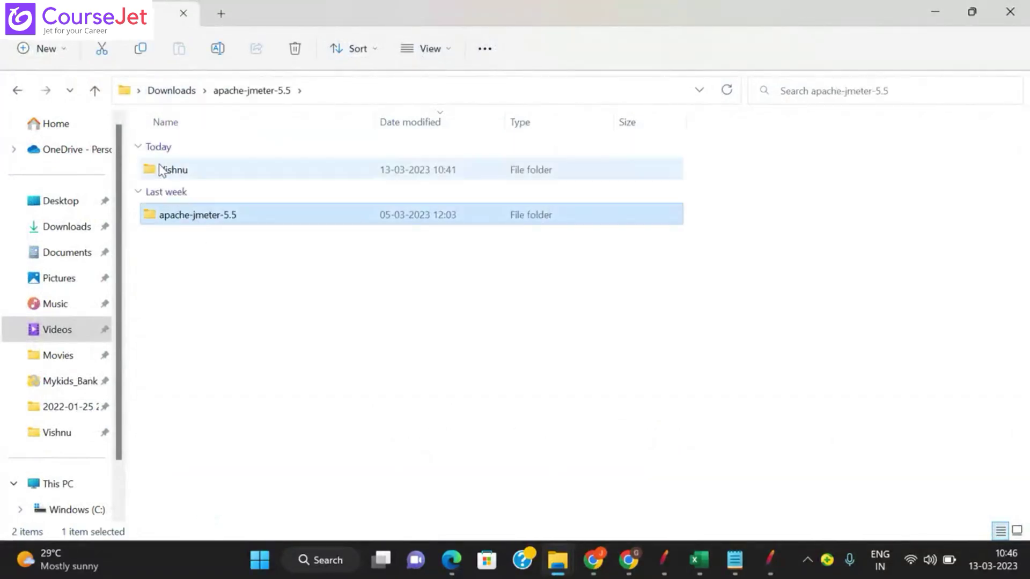
pyautogui.doubleClick(172, 169)
# - Create a new folder named Results alongside the AddingTitle_Final file
pyautogui.rightClick(239, 328)
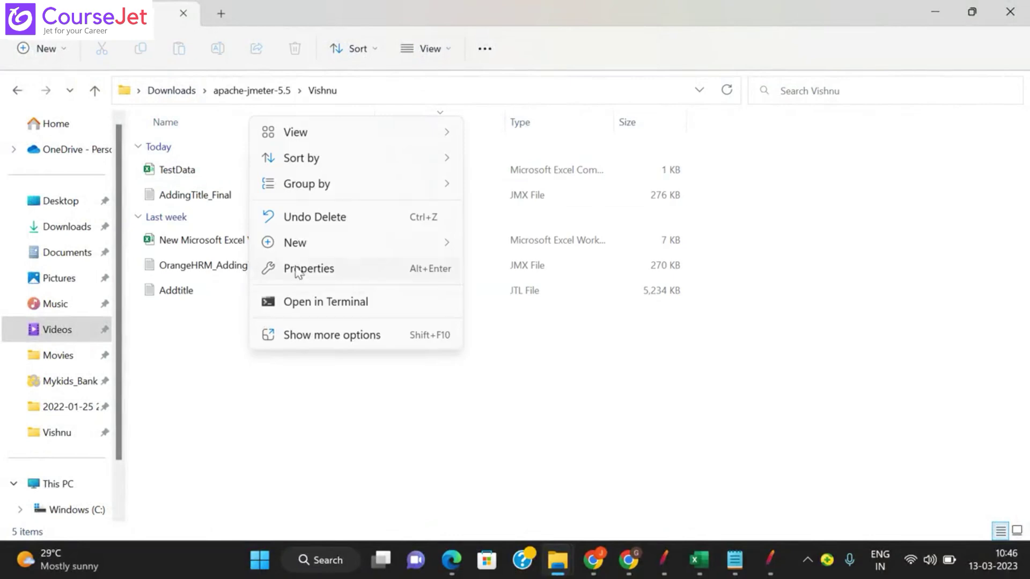
pyautogui.moveTo(299, 241)
pyautogui.click(546, 247)
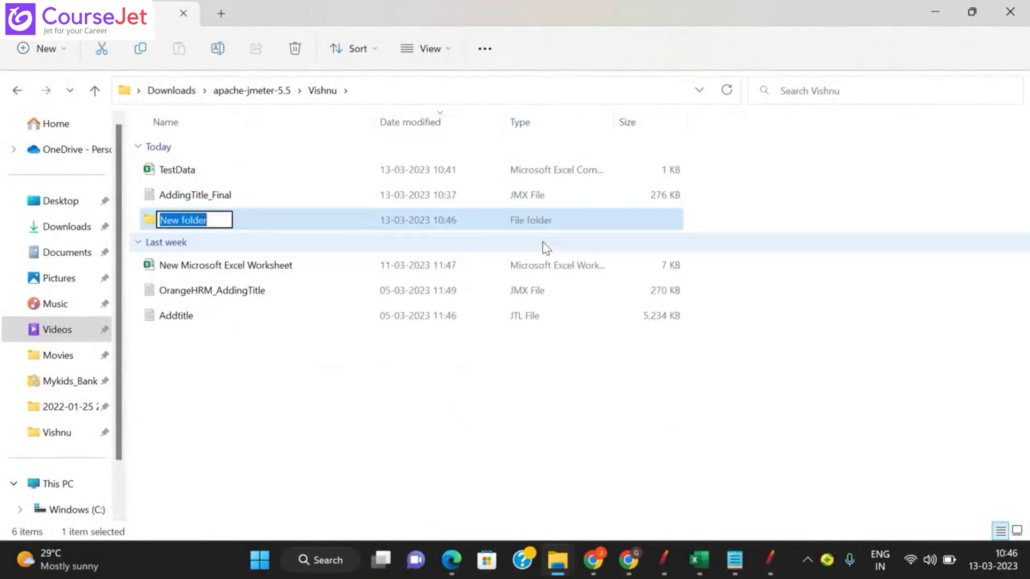
pyautogui.write('Results')
pyautogui.press('Return')
# - Open the Results folder and copy its full path
pyautogui.press('Return')
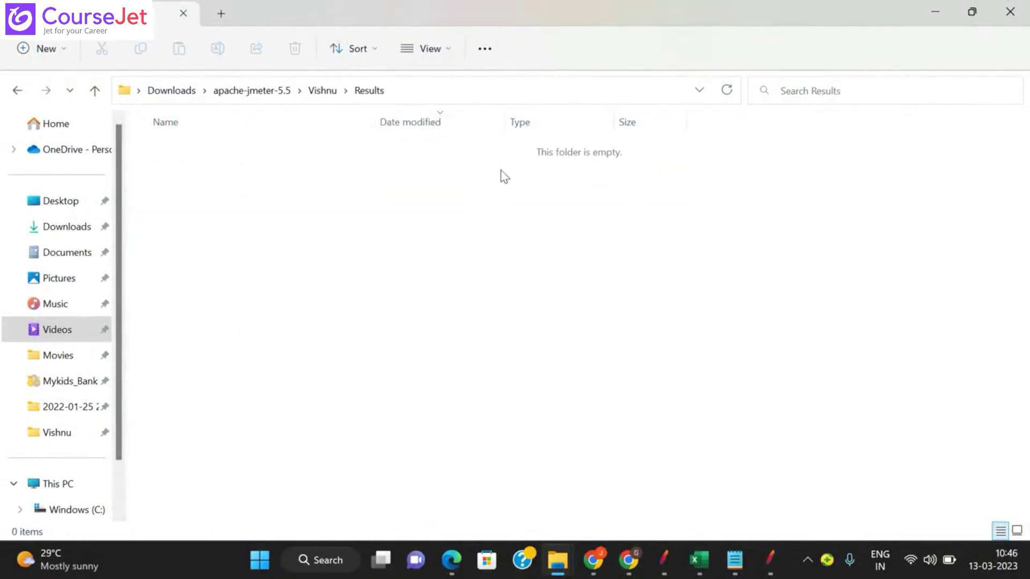
pyautogui.click(411, 87)
pyautogui.hotkey('ctrl', 'c')
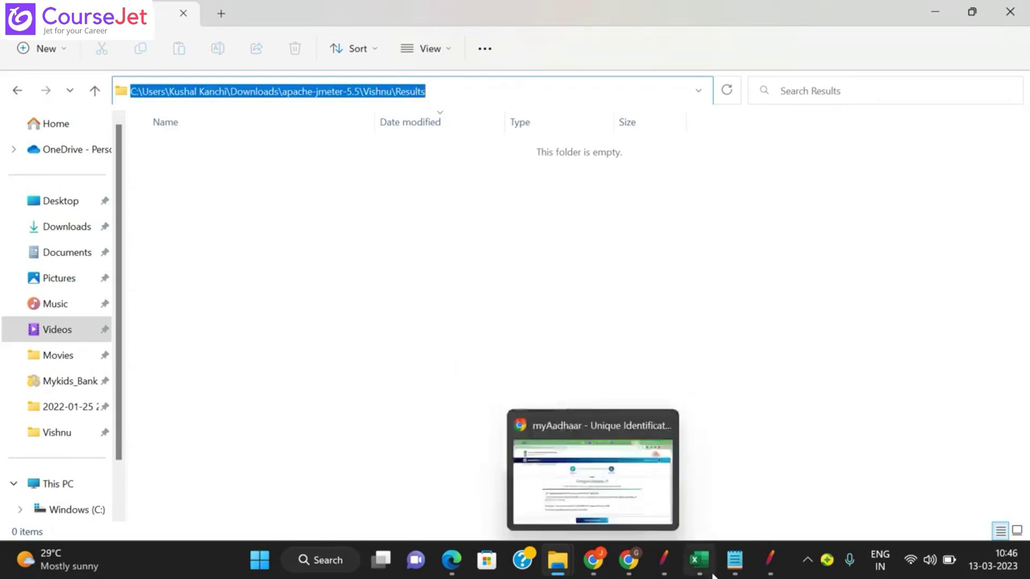
# - Switch to JMeter and add an Aggregate Report listener to the OrangeHRM_AddingTitle thread group
pyautogui.click(668, 560)
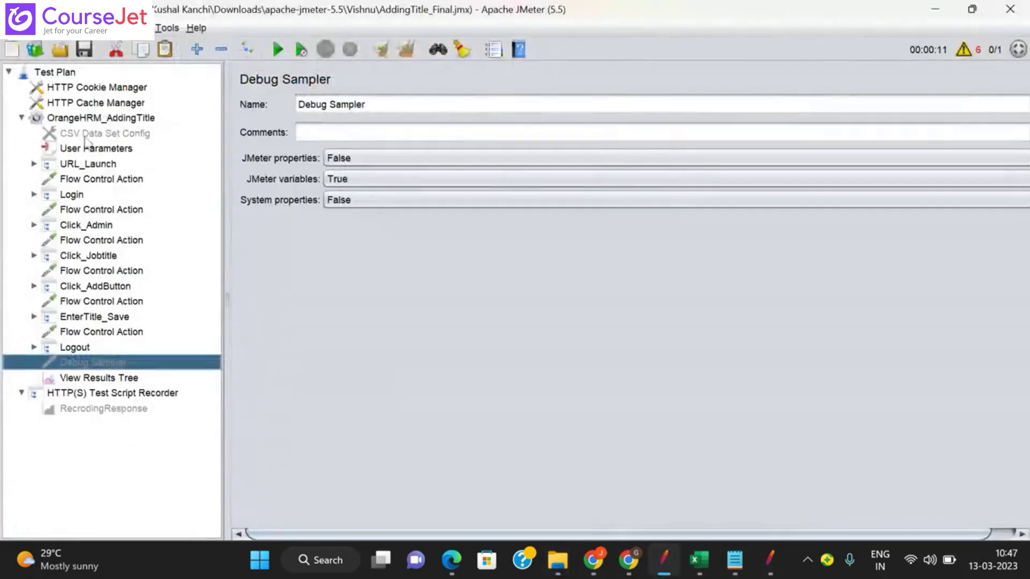
pyautogui.click(86, 118)
pyautogui.rightClick(86, 119)
pyautogui.moveTo(239, 129)
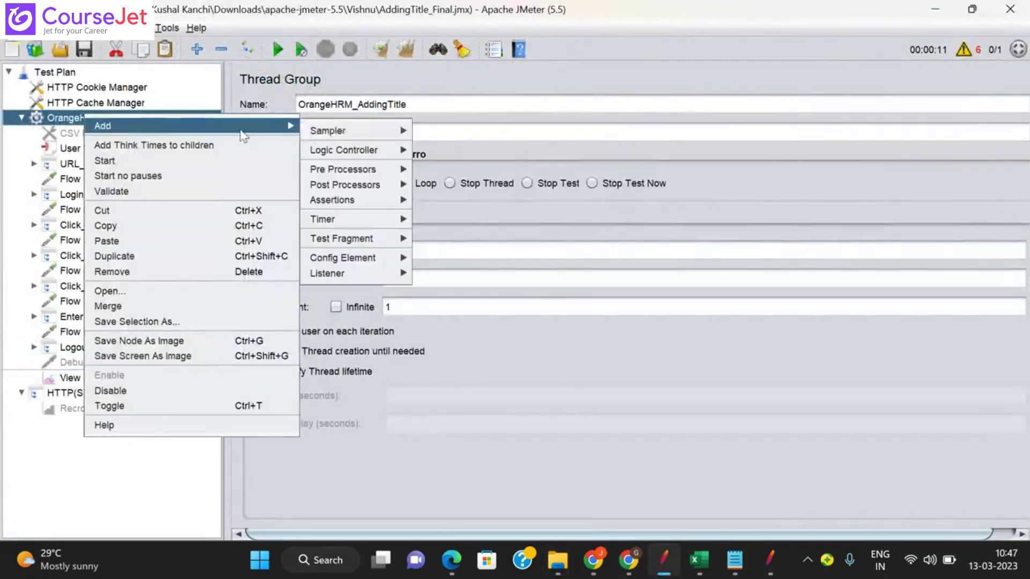
pyautogui.moveTo(354, 275)
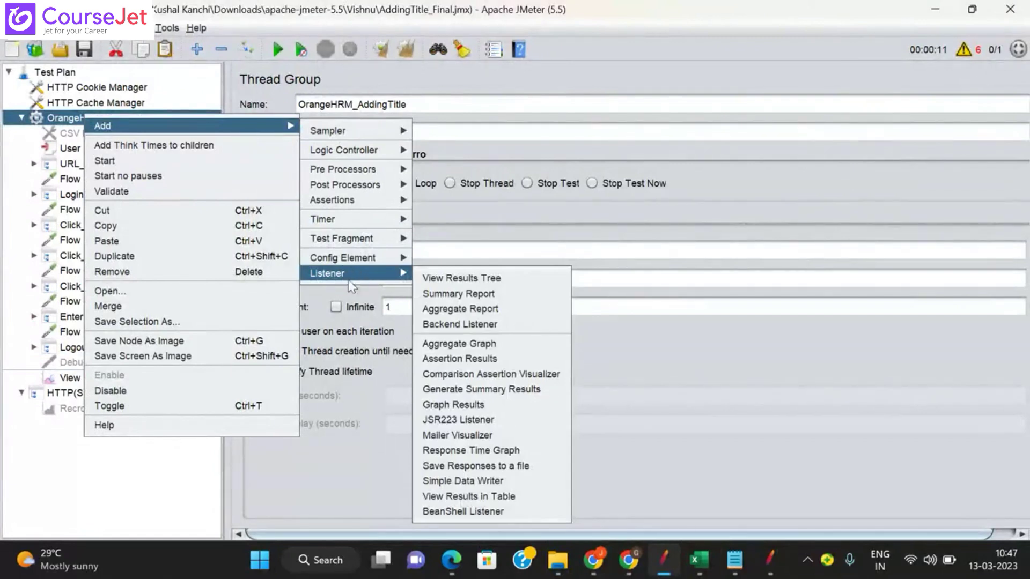
pyautogui.click(455, 310)
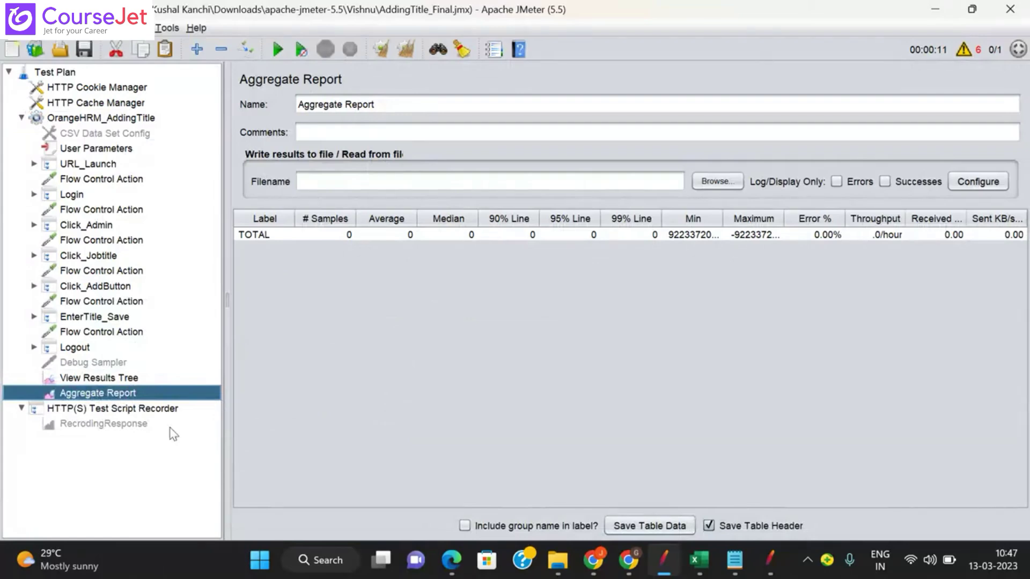
# - Set the Aggregate Report to write its results to LoadTest1.jtl in the copied Results folder path
pyautogui.click(105, 425)
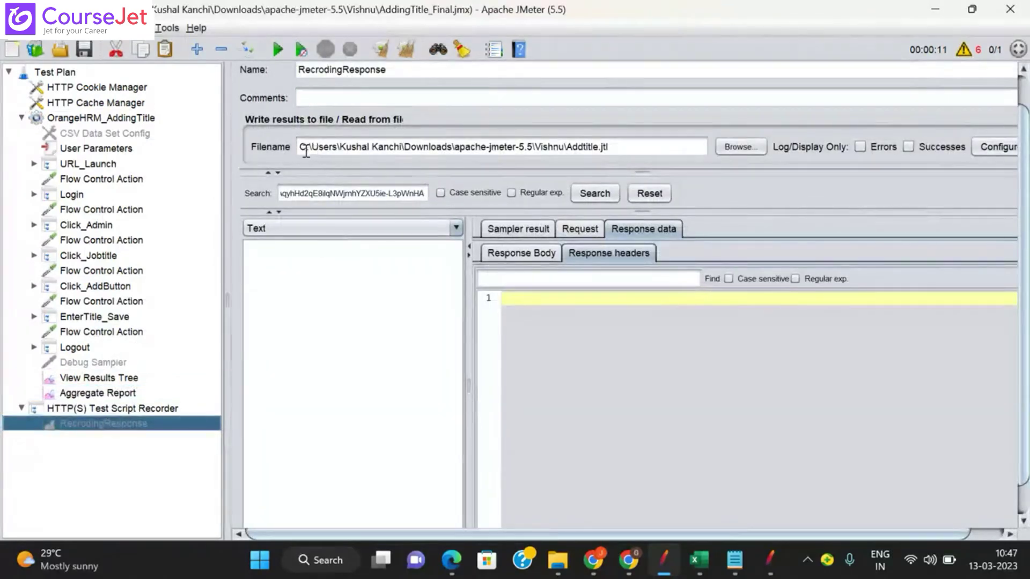
pyautogui.click(99, 396)
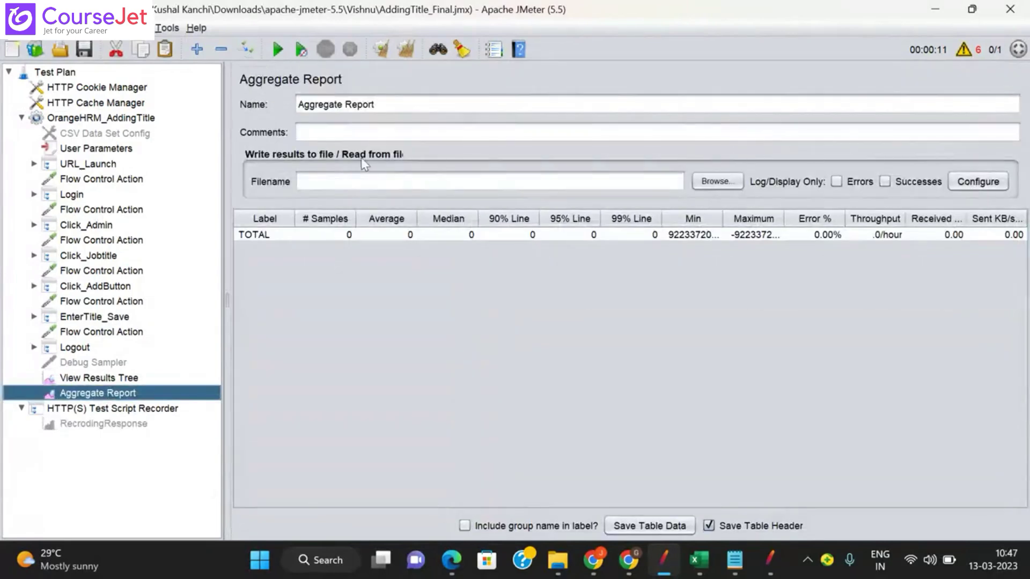
pyautogui.click(328, 184)
pyautogui.hotkey('ctrl', 'v')
pyautogui.write('\\')
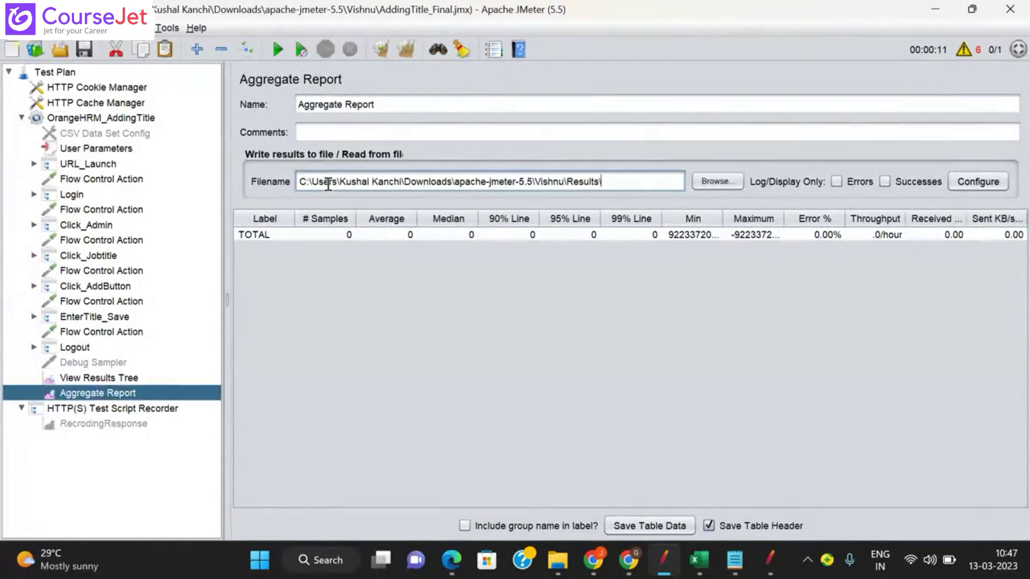
pyautogui.write('LoadTest1.jtl')
# - Reuse the Aggregate Report's file path in View Results Tree, changing the file name to LoadTest1_Errors.jtl
pyautogui.hotkey('ctrl', 'a')
pyautogui.hotkey('ctrl', 'c')
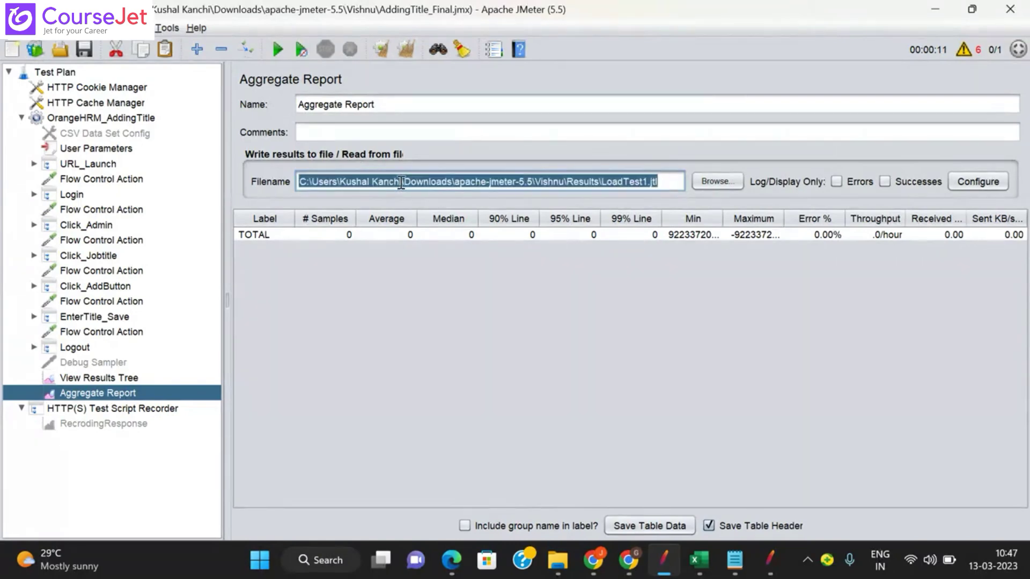
pyautogui.click(92, 379)
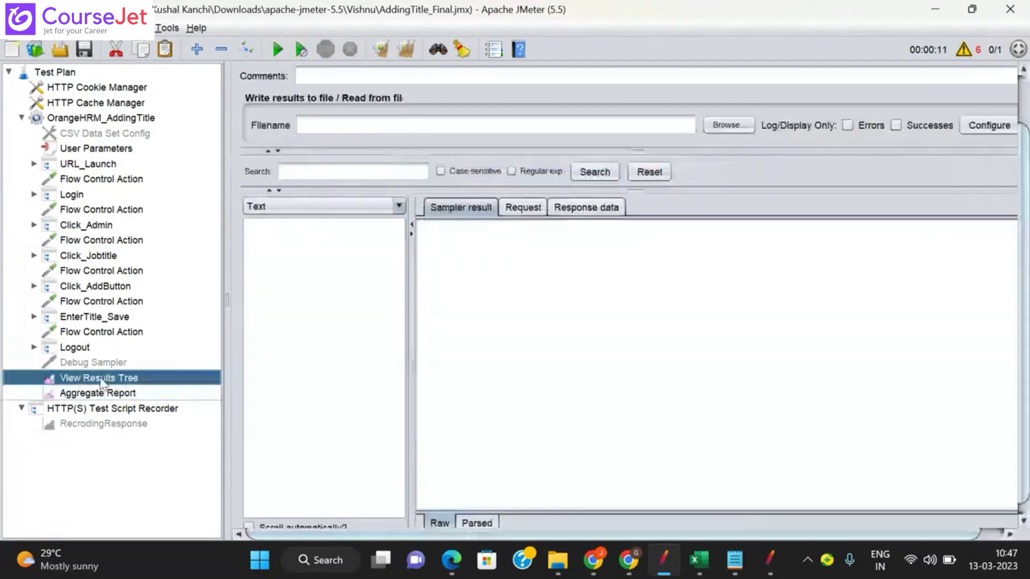
pyautogui.click(338, 124)
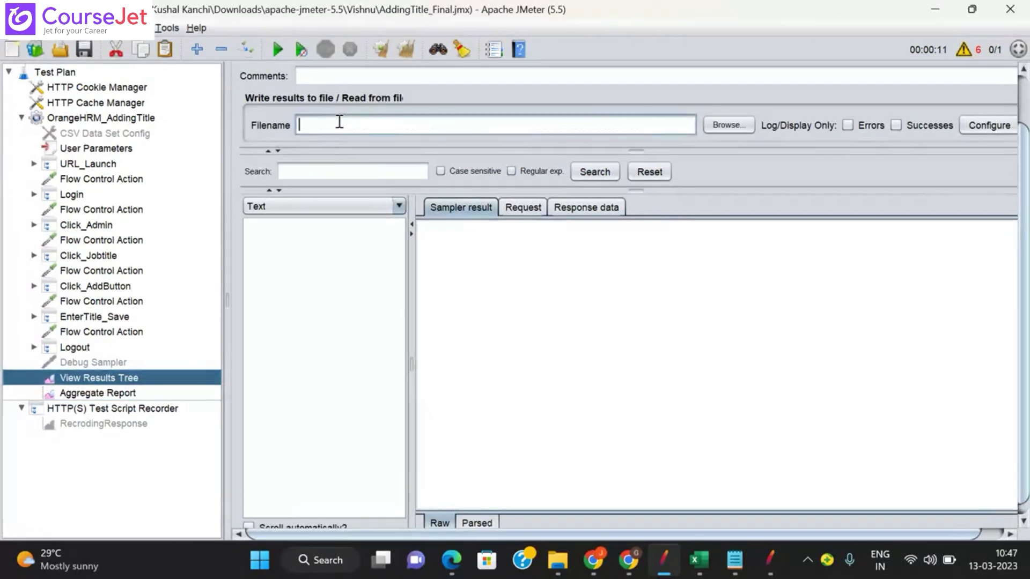
pyautogui.hotkey('ctrl', 'v')
pyautogui.click(646, 125)
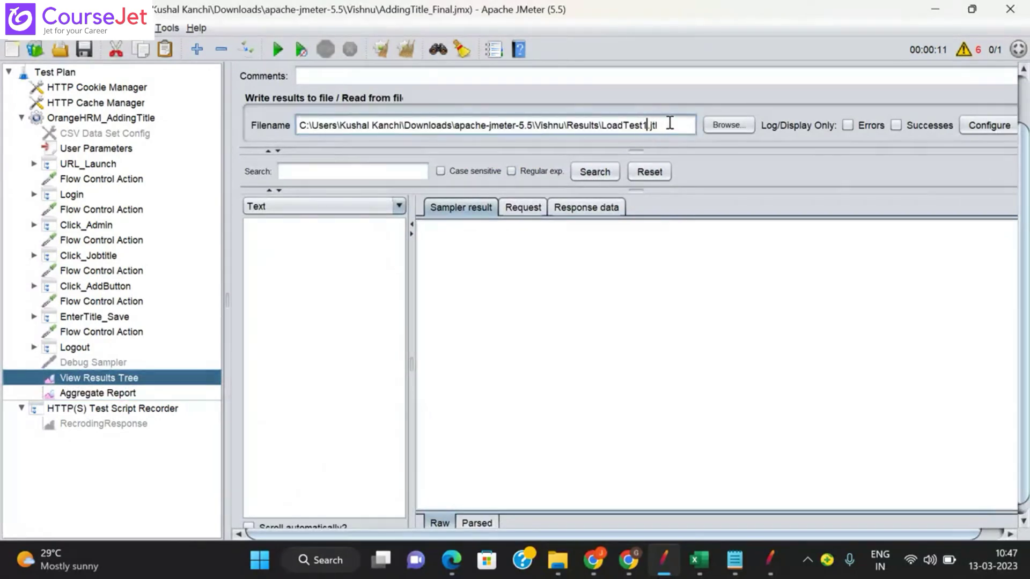
pyautogui.write('_Errors')
# - Restrict the View Results Tree listener to logging and displaying errors only
pyautogui.click(117, 398)
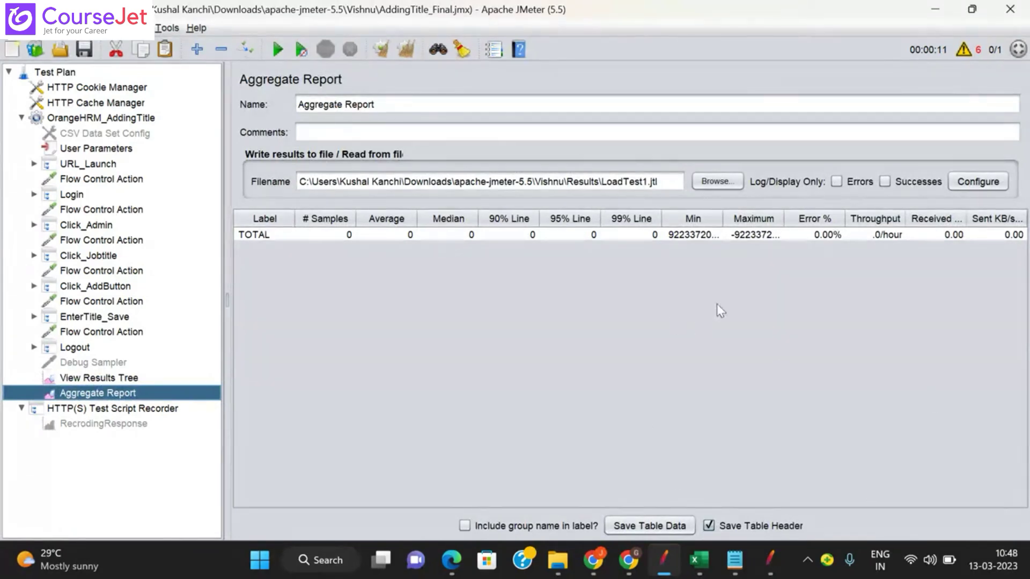
pyautogui.click(102, 378)
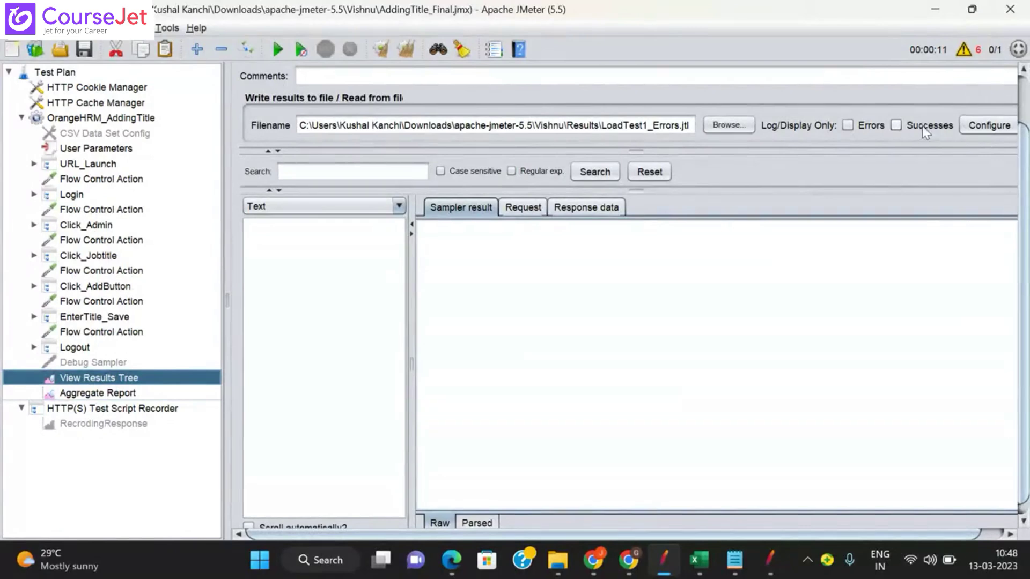
pyautogui.click(847, 126)
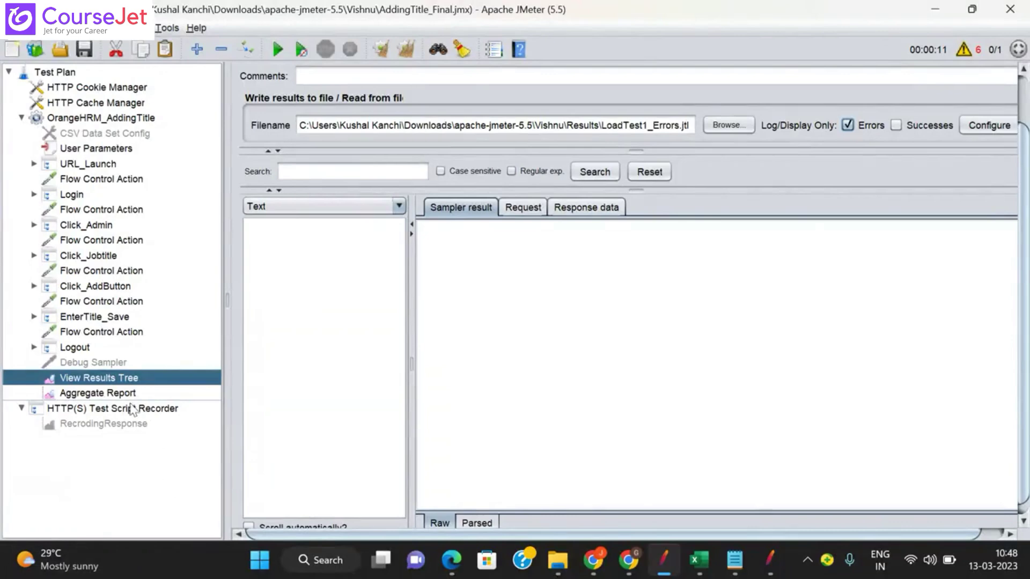
# - Set the OrangeHRM_AddingTitle thread group to 1 thread with a loop count of 5
pyautogui.click(111, 395)
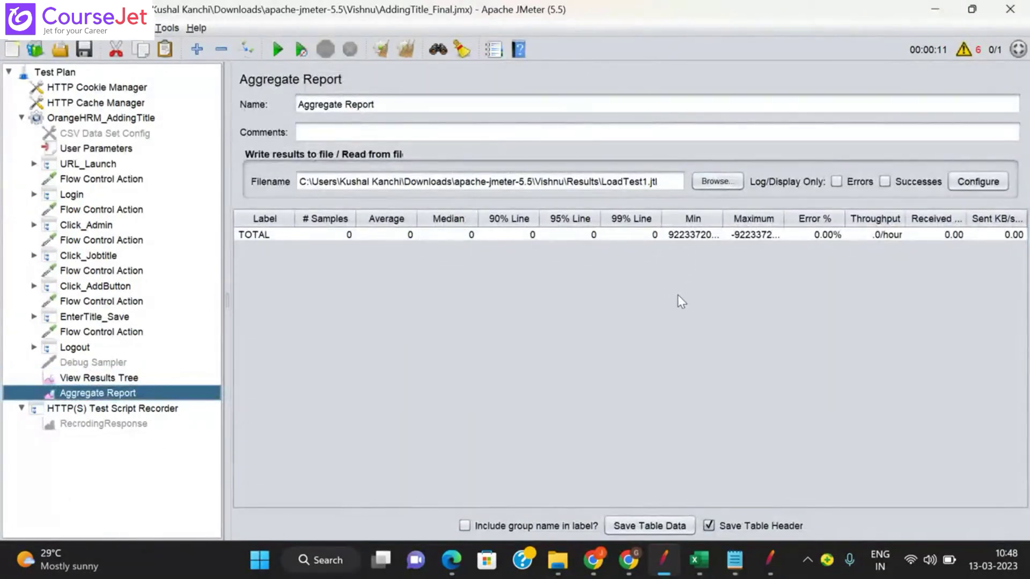
pyautogui.click(116, 123)
pyautogui.doubleClick(426, 252)
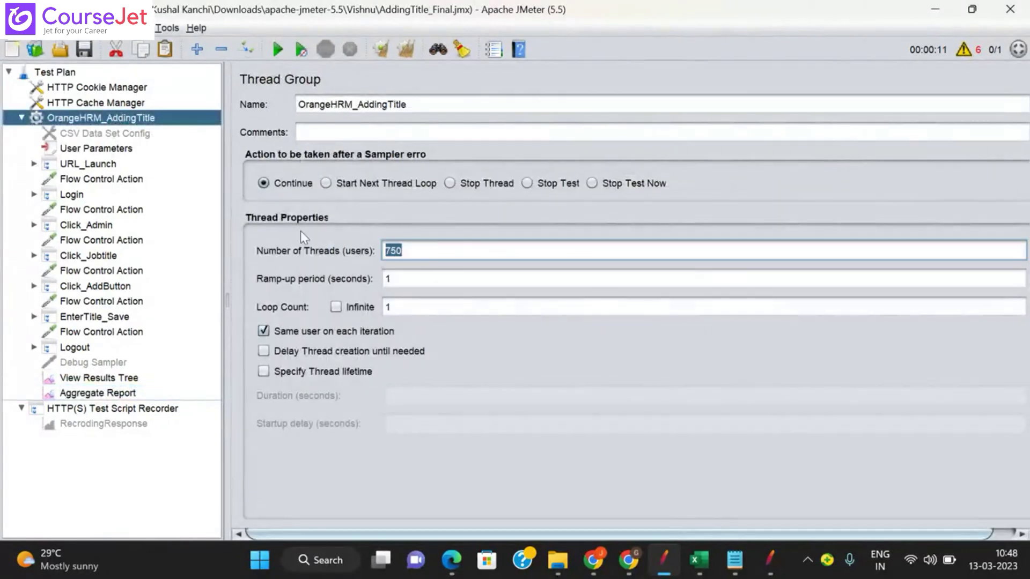
pyautogui.press('BackSpace')
pyautogui.doubleClick(390, 305)
pyautogui.write('5')
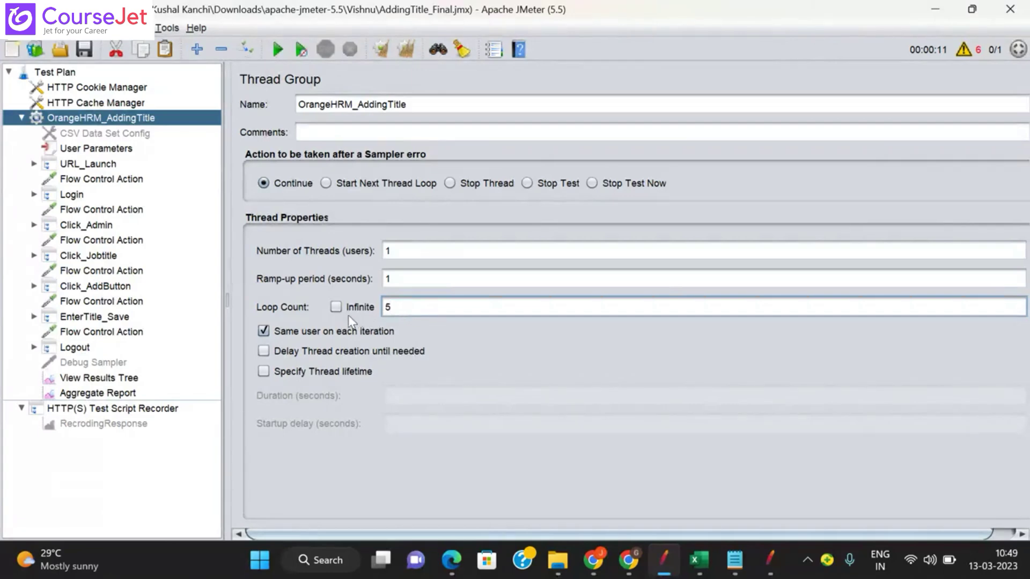
# - Try an infinite loop count for the thread group, and restore the loop count to 5
pyautogui.click(336, 308)
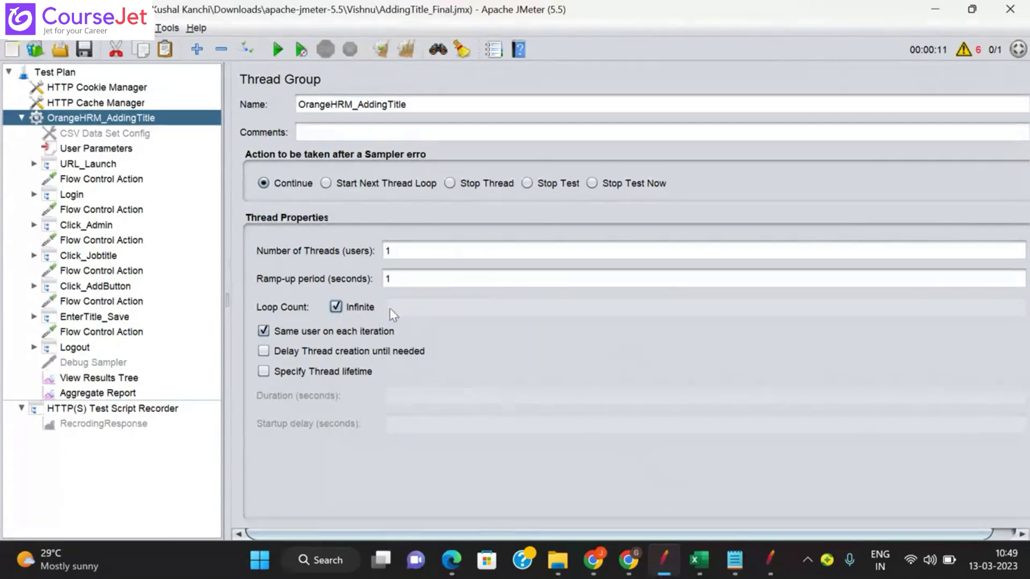
pyautogui.click(336, 307)
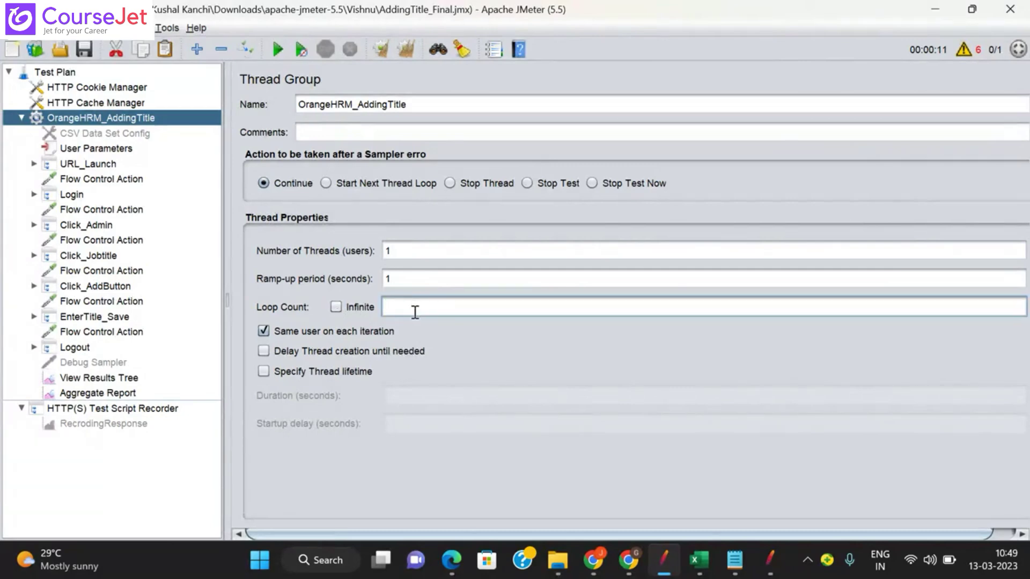
pyautogui.write('5')
# - Start the test run and check View Results Tree and the Aggregate Report for incoming results
pyautogui.click(102, 378)
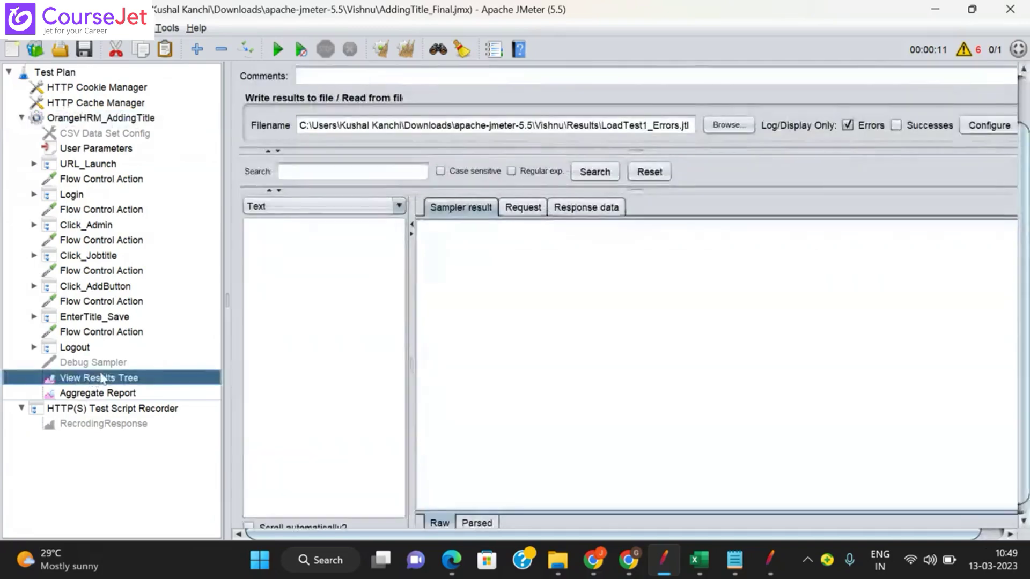
pyautogui.click(113, 395)
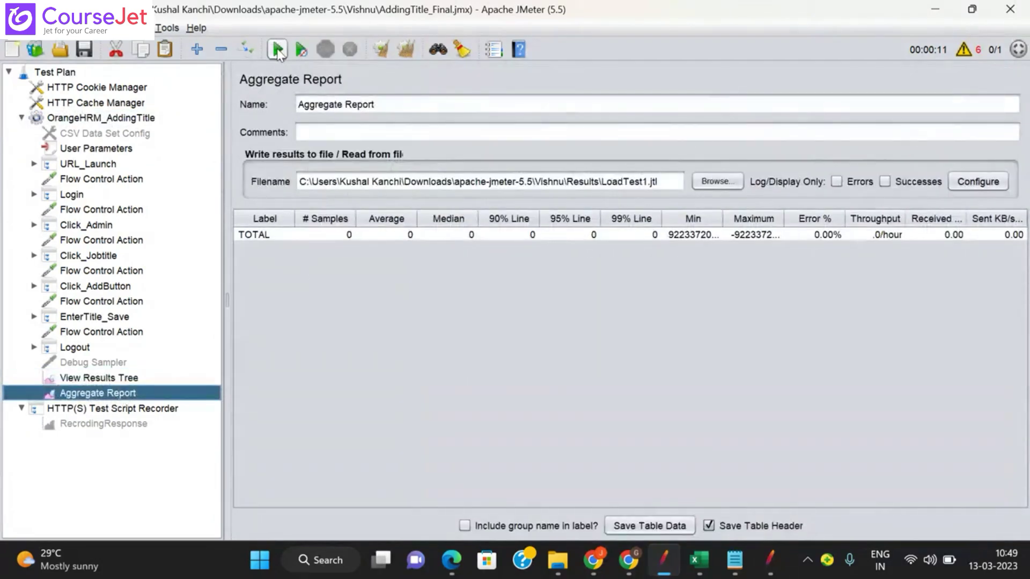
pyautogui.click(277, 50)
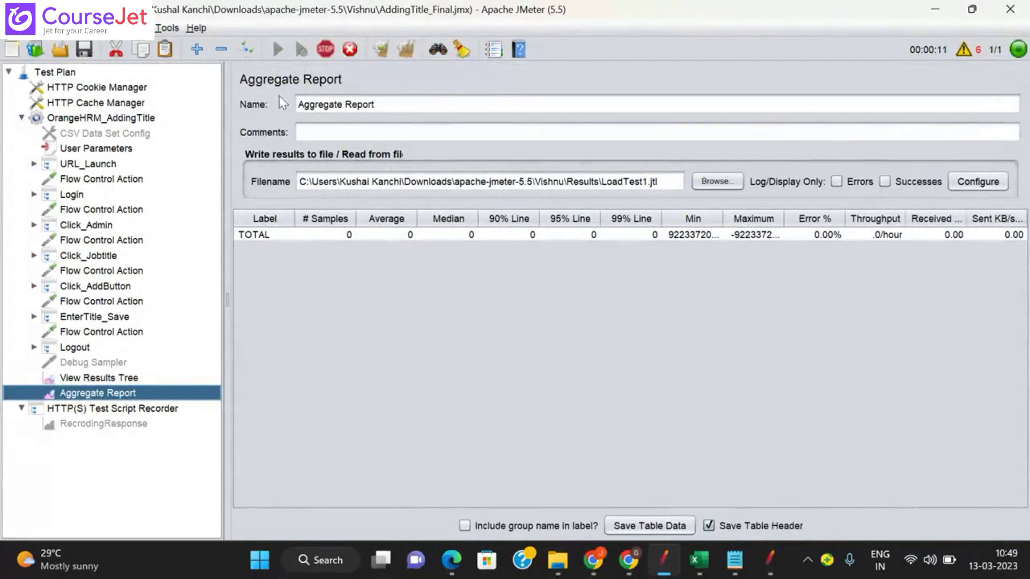
pyautogui.click(60, 74)
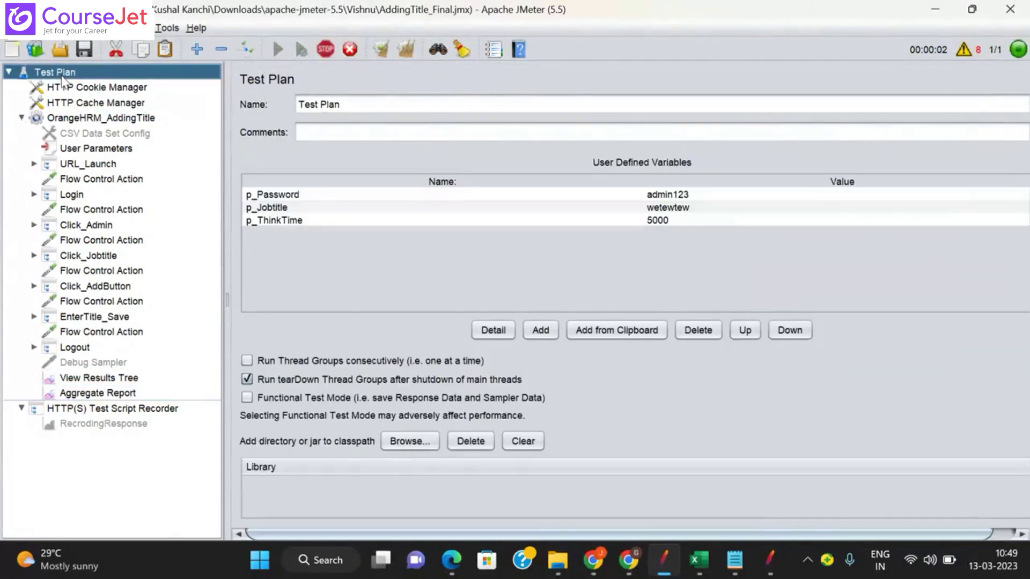
pyautogui.click(116, 382)
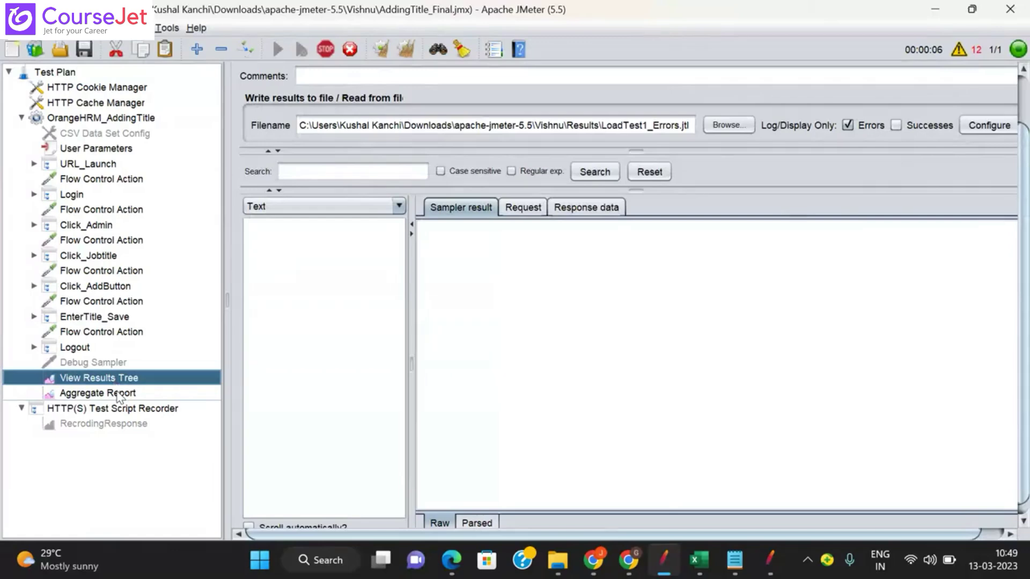
pyautogui.click(118, 395)
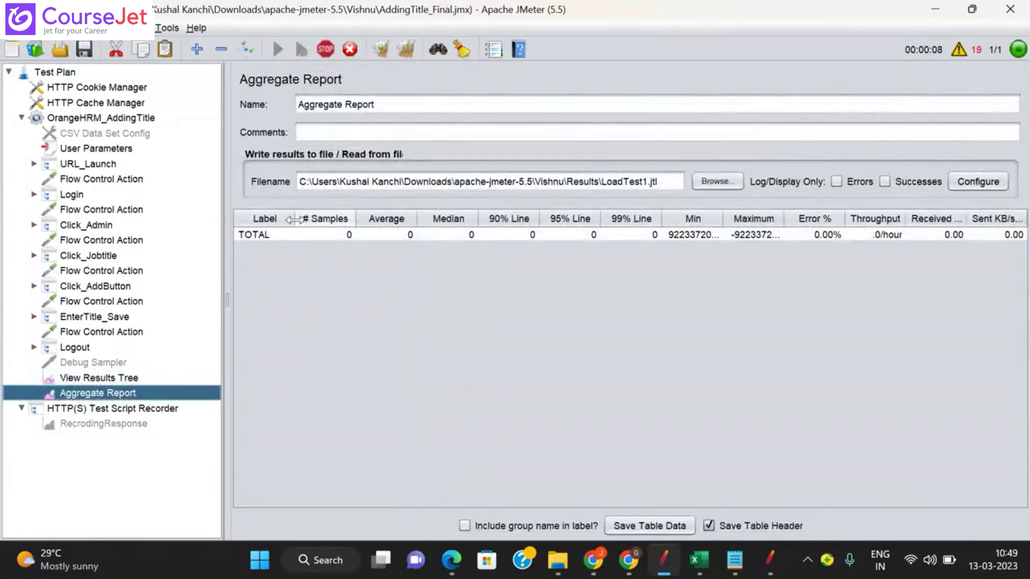
# - Widen the Label column of the Aggregate Report, and view the response body of the /-4 sample under the failed URL_Launch result
pyautogui.moveTo(295, 220); pyautogui.dragTo(409, 229)
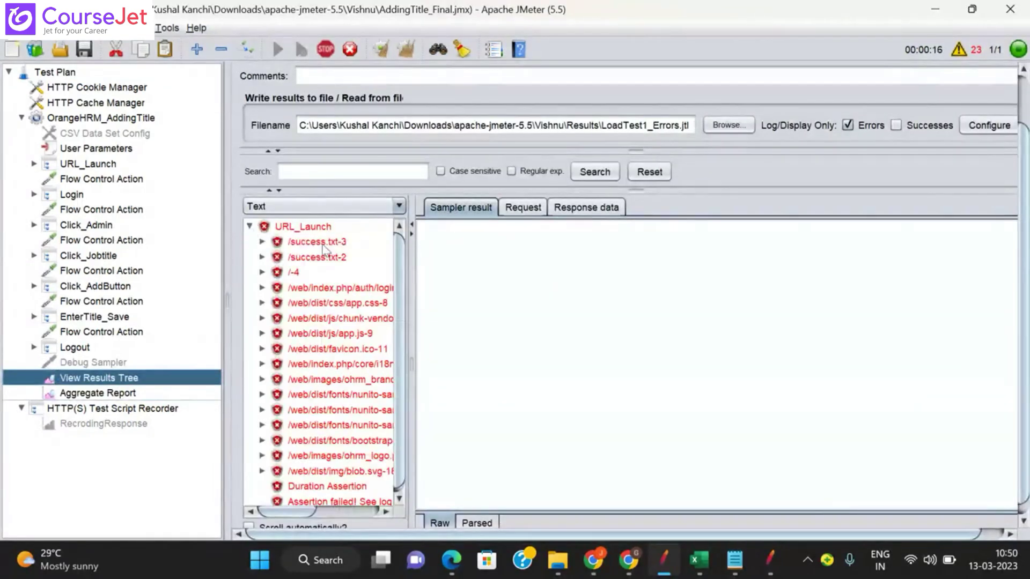
pyautogui.click(323, 248)
pyautogui.click(299, 275)
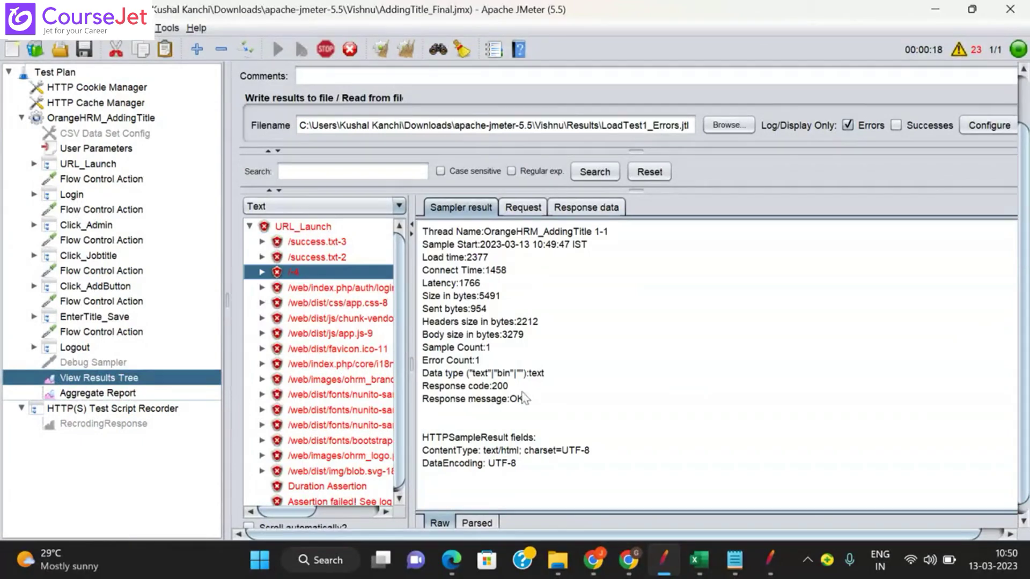
pyautogui.click(582, 208)
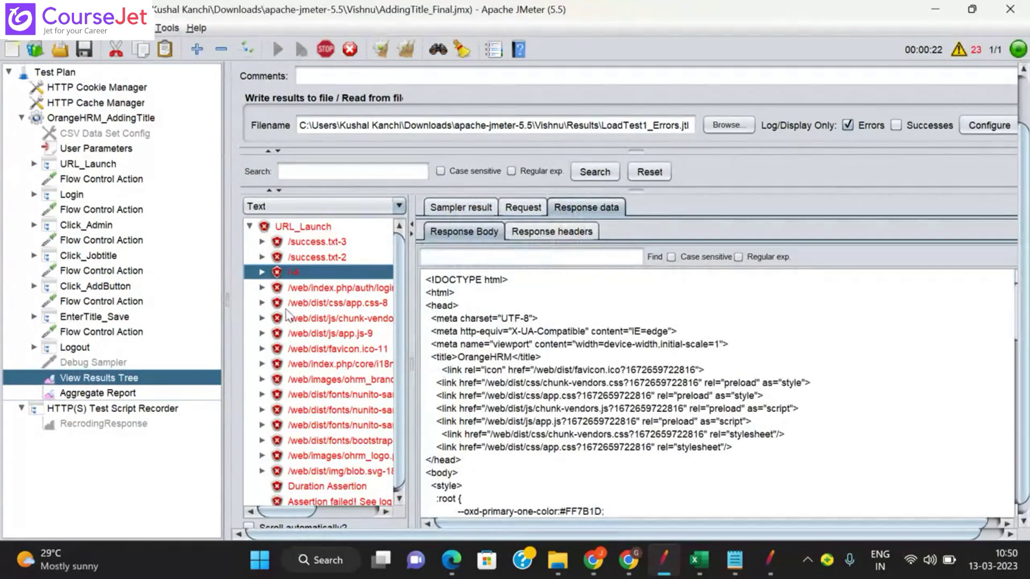
# - Check the assertion result of the /-4-0 sub-sample under the /-4 request in View Results Tree
pyautogui.click(262, 272)
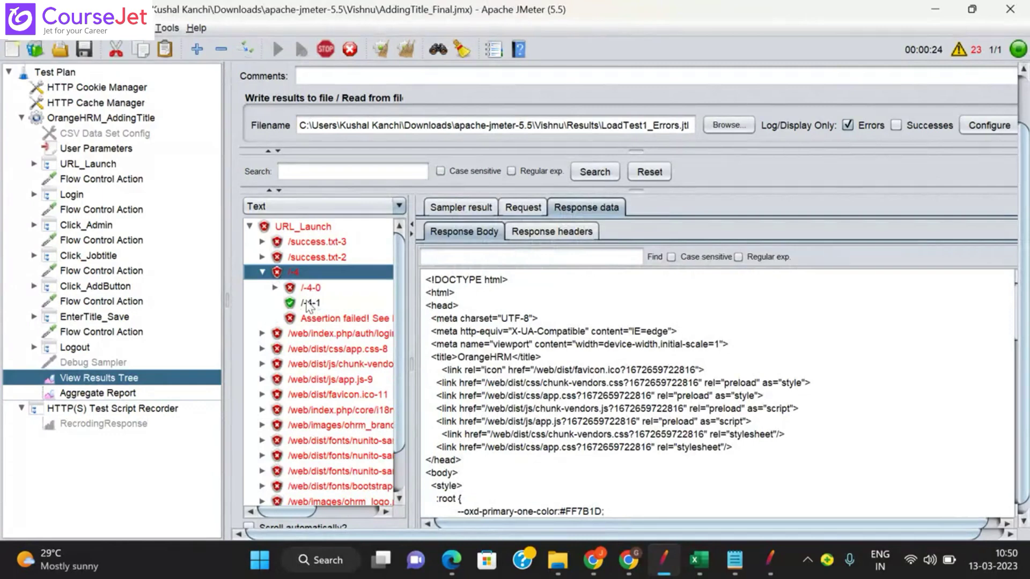
pyautogui.click(275, 288)
pyautogui.click(341, 303)
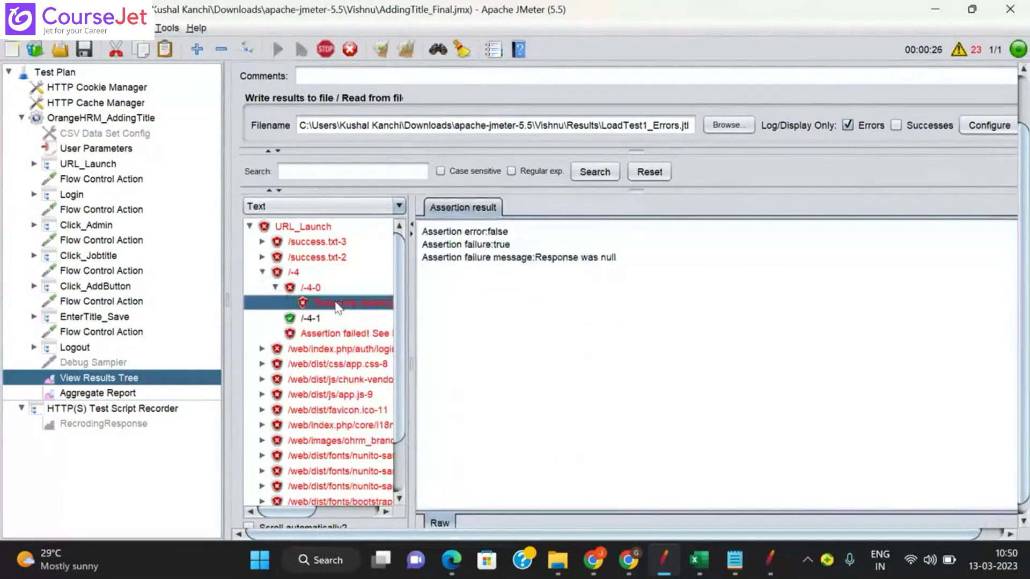
pyautogui.scroll(2, 427, 302)
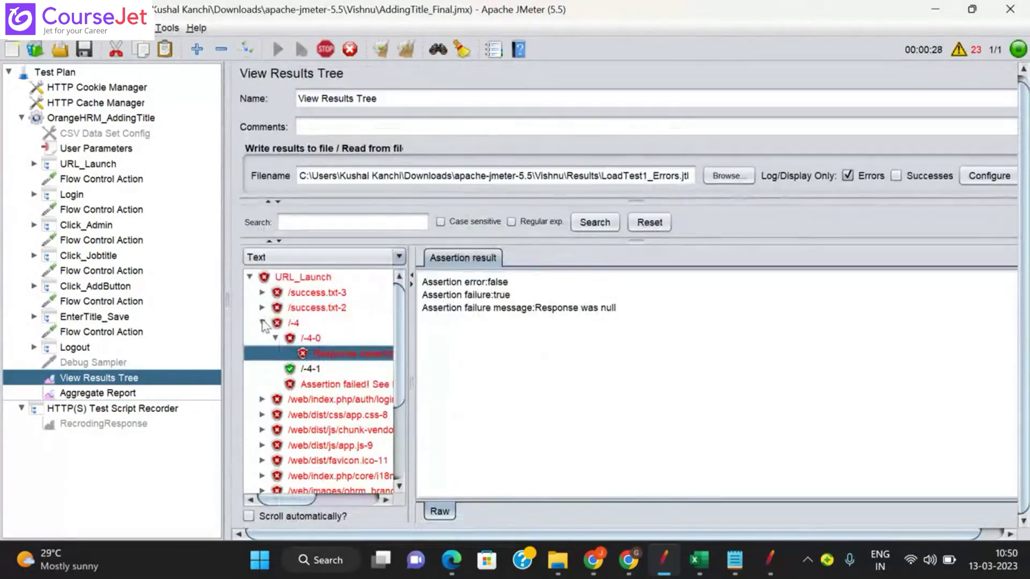
pyautogui.click(262, 322)
# - Review the settings of the Response Assertion under the /-4 request of the URL_Launch transaction
pyautogui.click(35, 164)
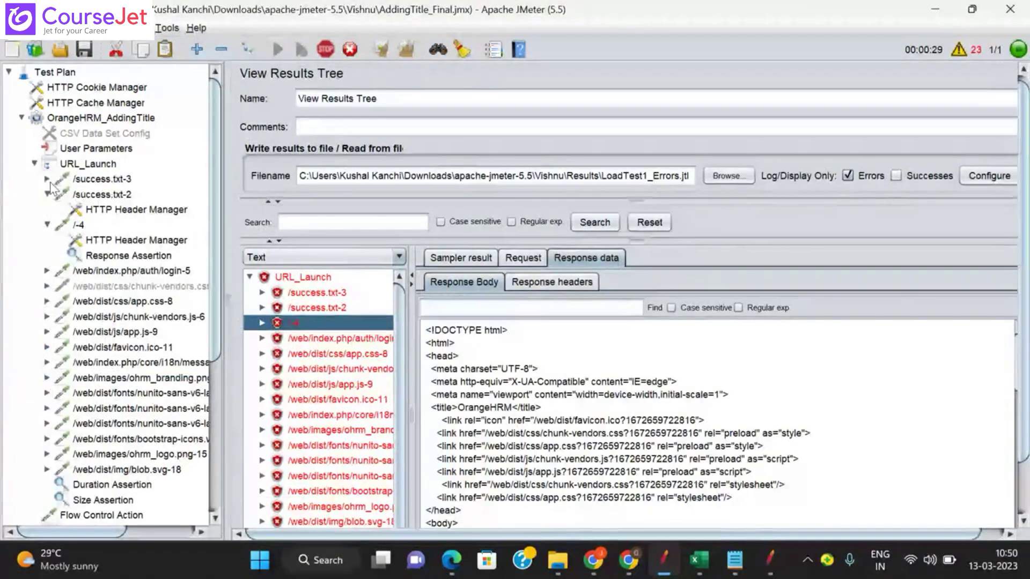
pyautogui.click(116, 256)
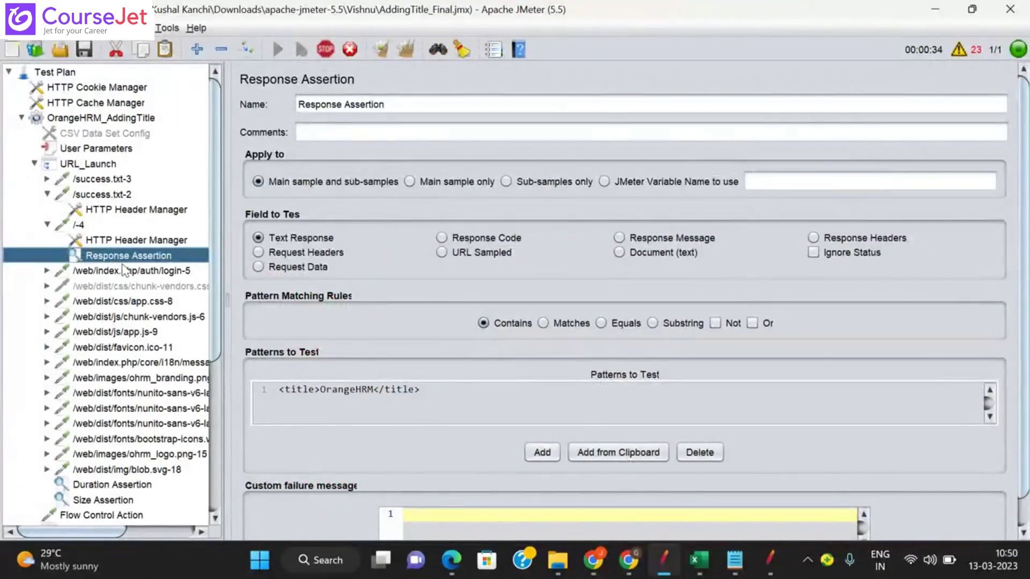
pyautogui.scroll(-5, 126, 381)
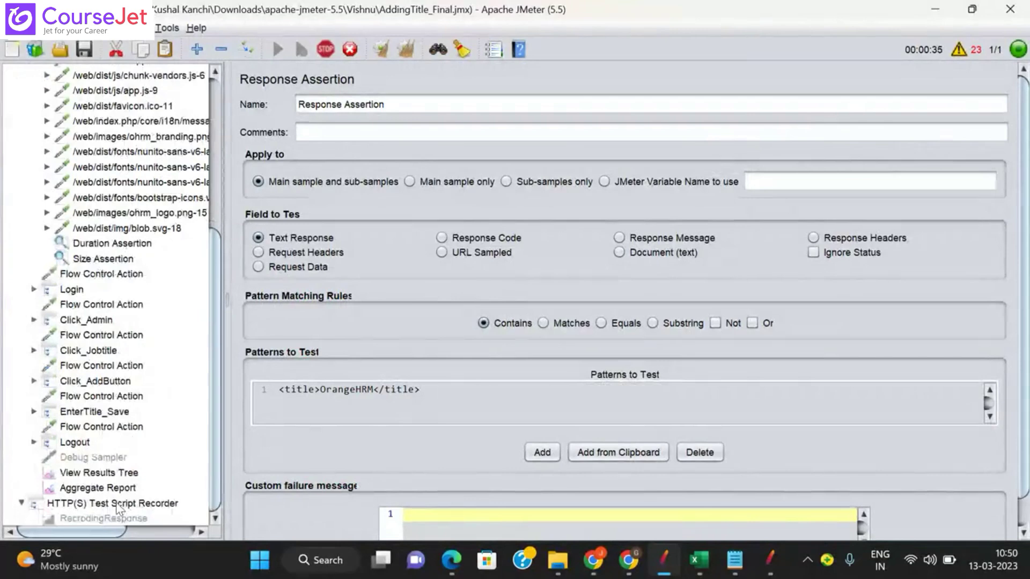
# - Copy the title text "OrangeHRM" from the /-4 sample's response body in View Results Tree
pyautogui.click(110, 474)
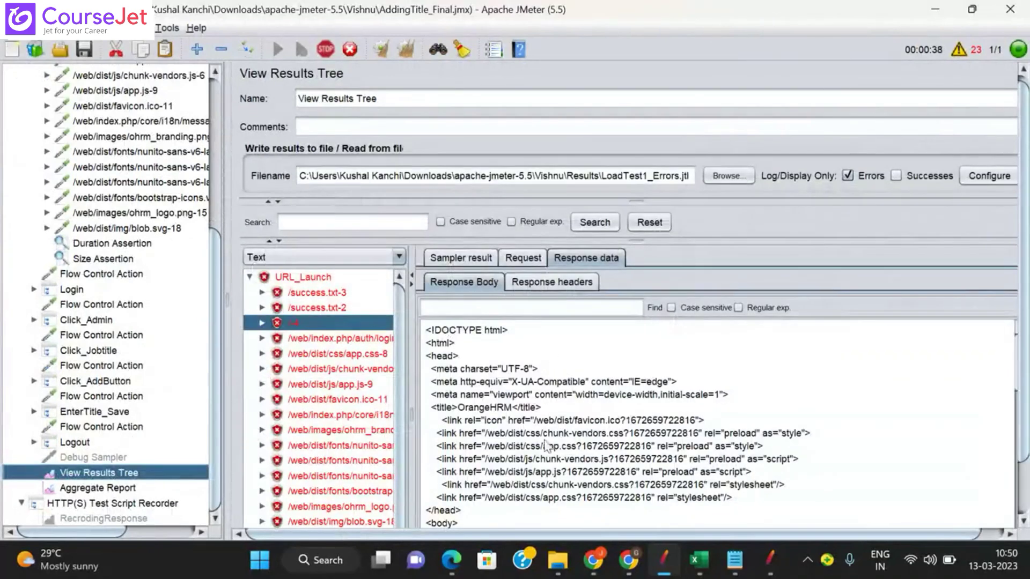
pyautogui.moveTo(459, 409); pyautogui.dragTo(513, 413)
pyautogui.hotkey('ctrl', 'c')
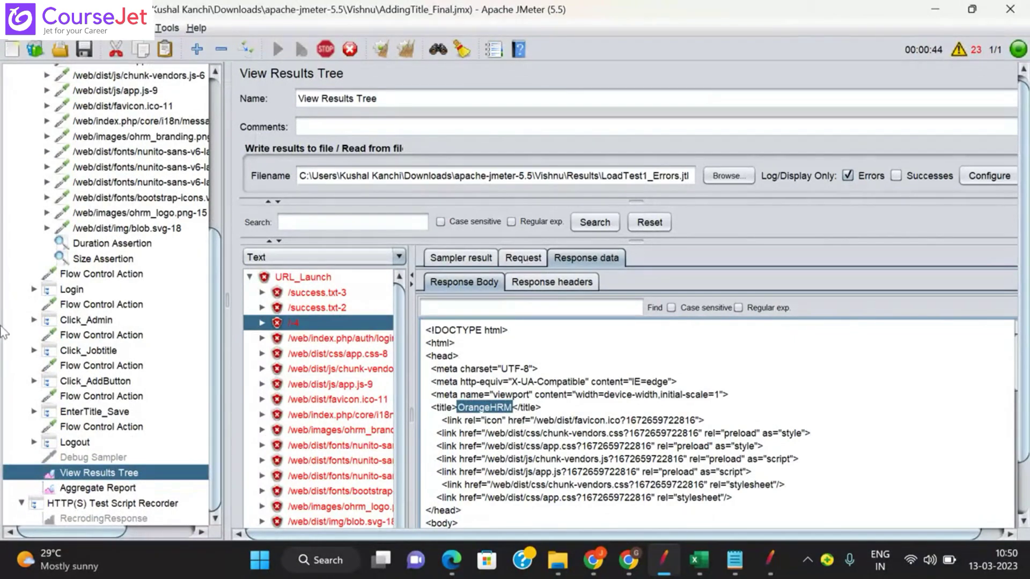
# - Replace the pattern to test in the /-4 request's Response Assertion with the copied text "OrangeHRM"
pyautogui.scroll(2, 95, 280)
pyautogui.scroll(3, 96, 280)
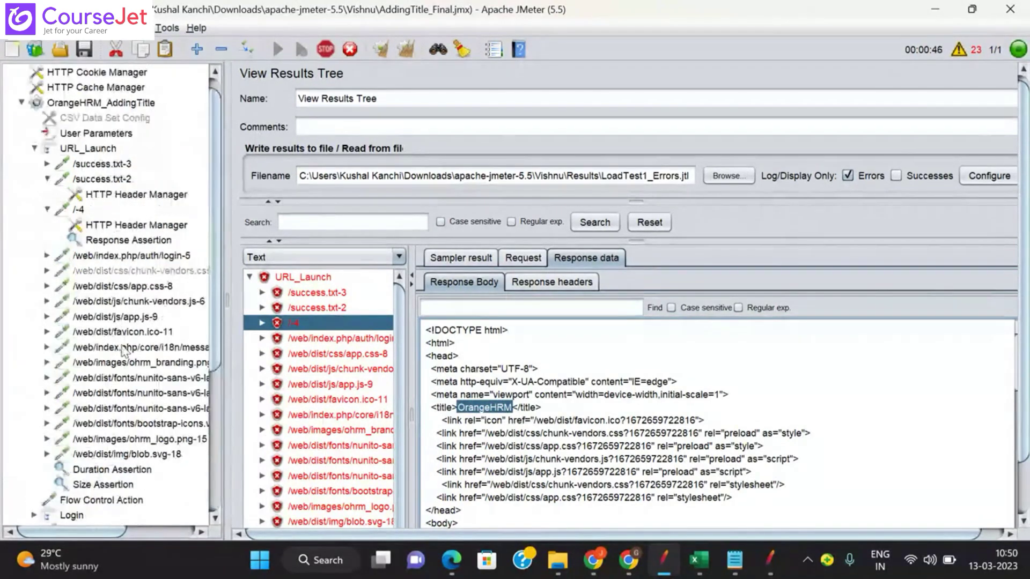
pyautogui.click(102, 242)
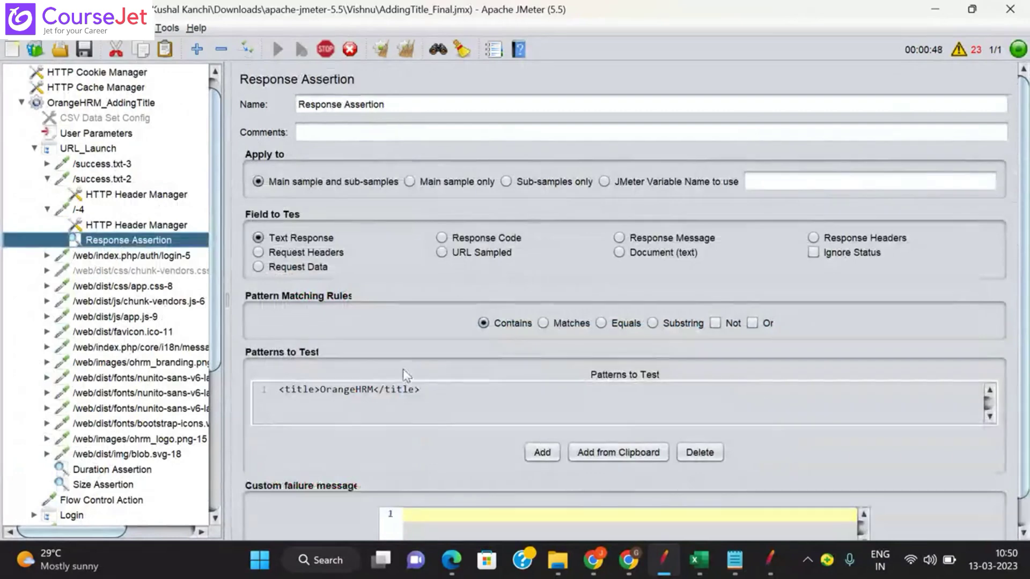
pyautogui.click(359, 394)
pyautogui.click(359, 395)
pyautogui.hotkey('ctrl', 'a')
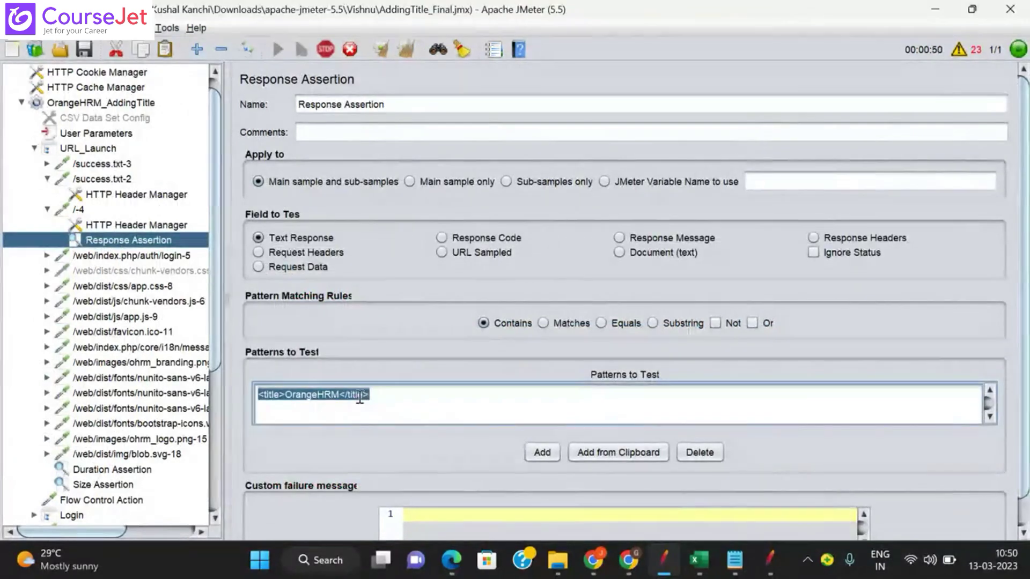
pyautogui.hotkey('ctrl', 'v')
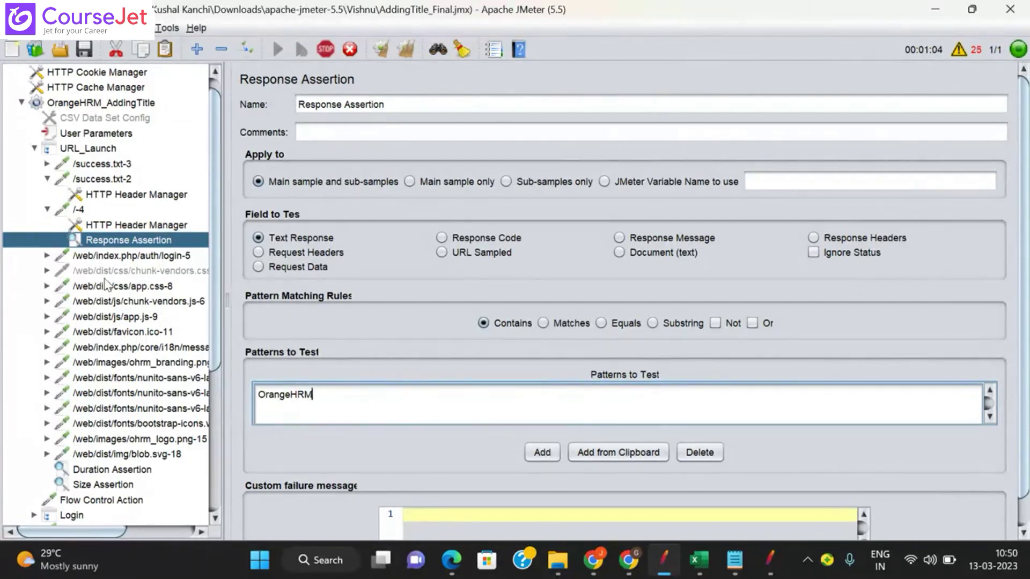
# - Collapse the /success.txt-2 and /-4 requests and the URL_Launch transaction in the test plan tree
pyautogui.click(35, 149)
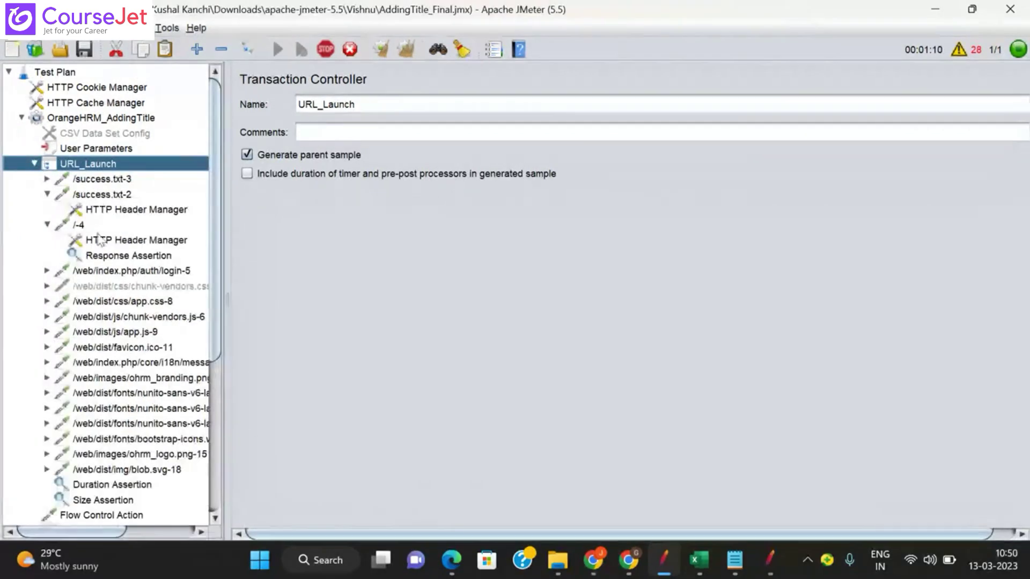
pyautogui.click(33, 163)
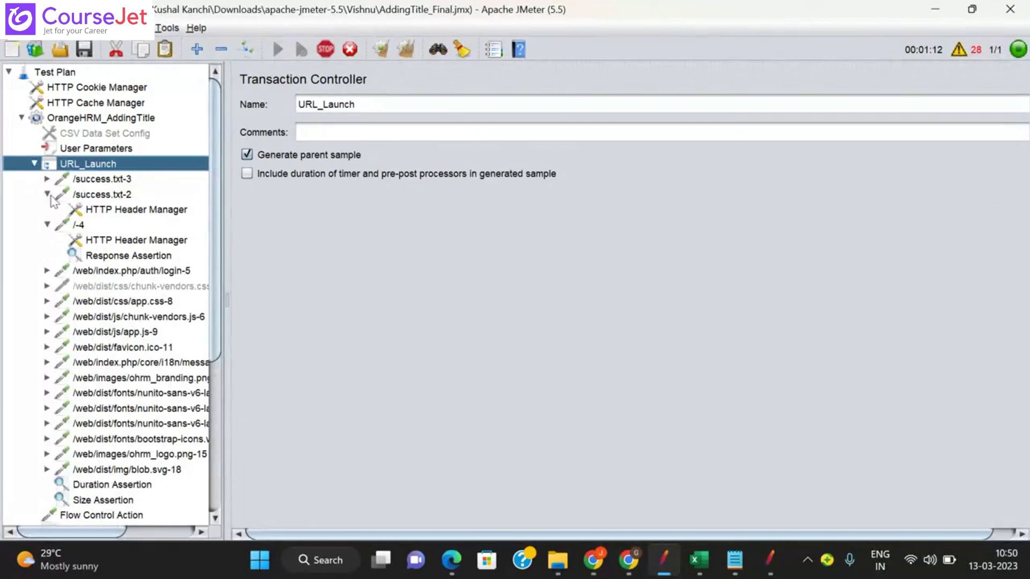
pyautogui.click(47, 195)
pyautogui.click(47, 210)
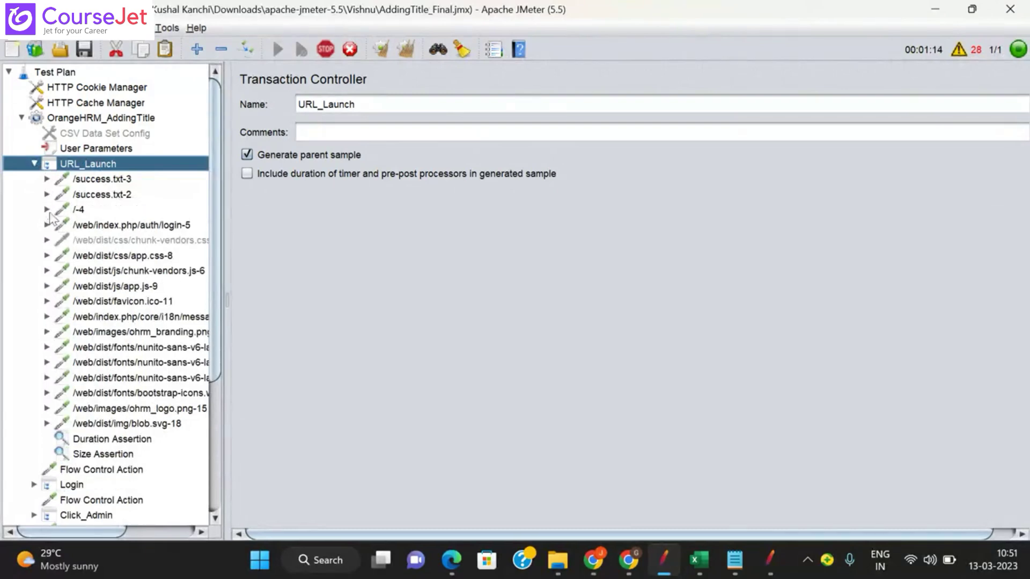
pyautogui.click(34, 165)
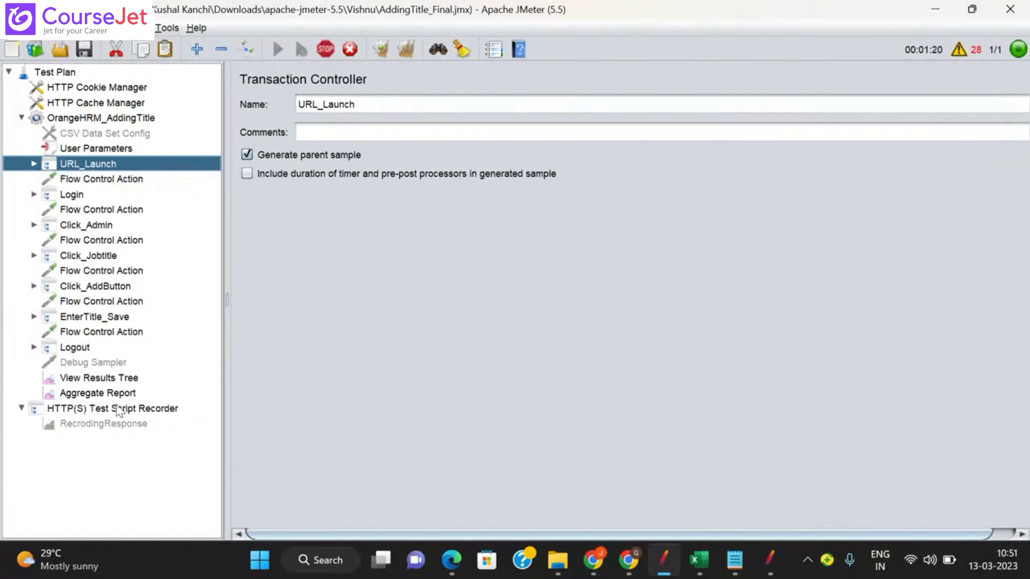
# - Collapse the first URL_Launch error in View Results Tree and check the pause duration of the Flow Control Action after Login
pyautogui.click(114, 382)
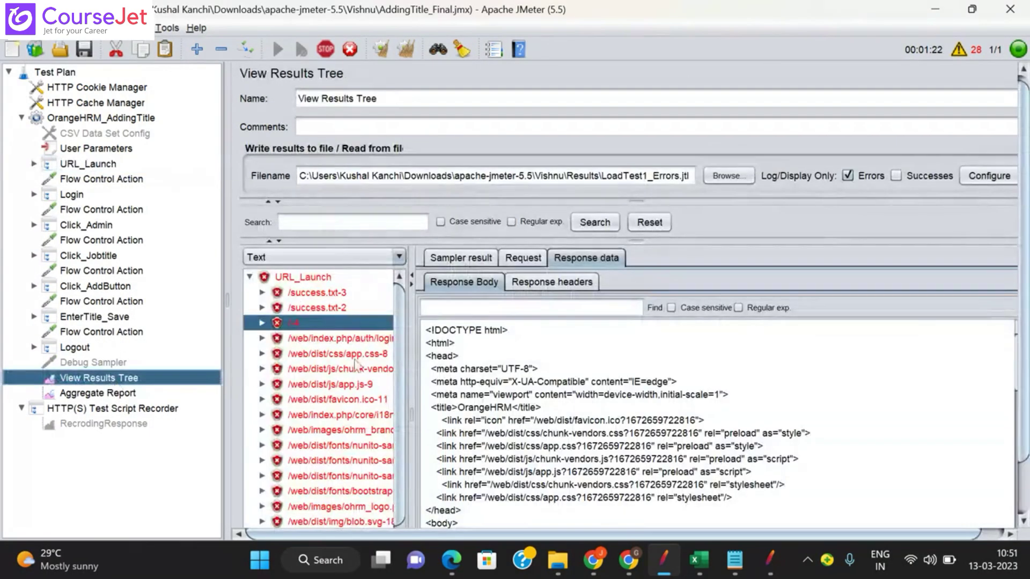
pyautogui.click(250, 277)
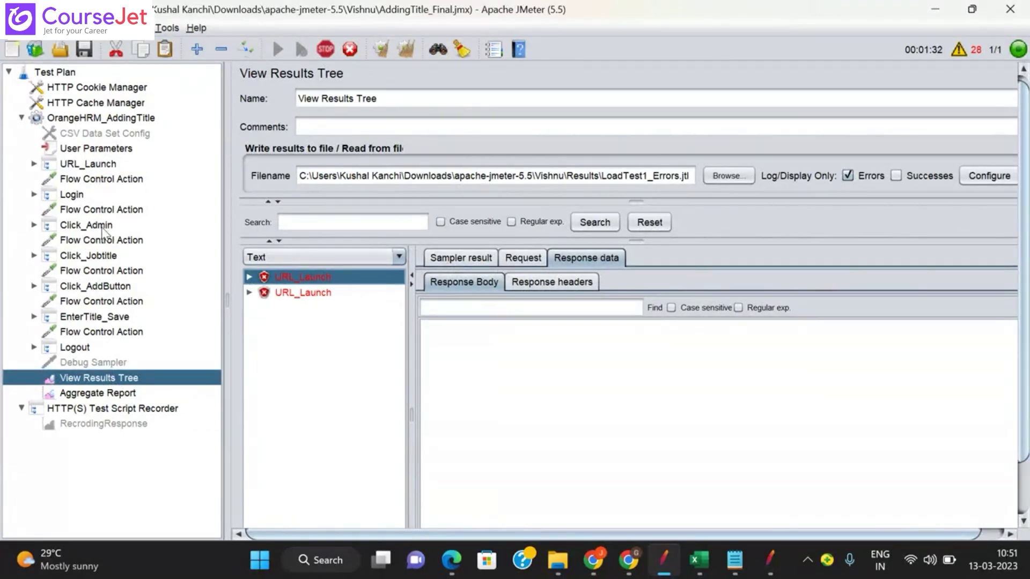
pyautogui.click(93, 209)
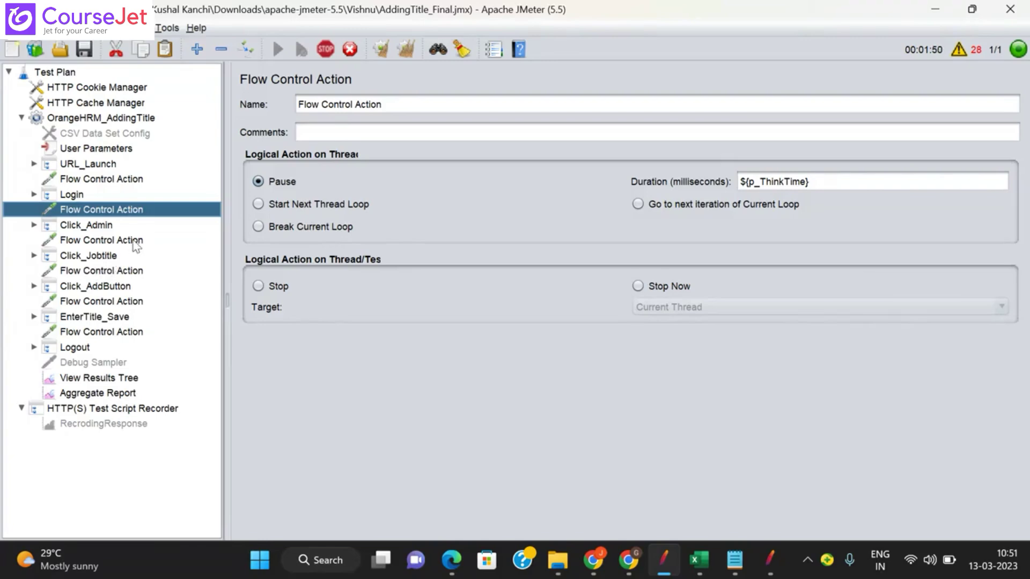
# - Compare the sample counts in the Aggregate Report with the loop count of the OrangeHRM_AddingTitle thread group
pyautogui.click(113, 396)
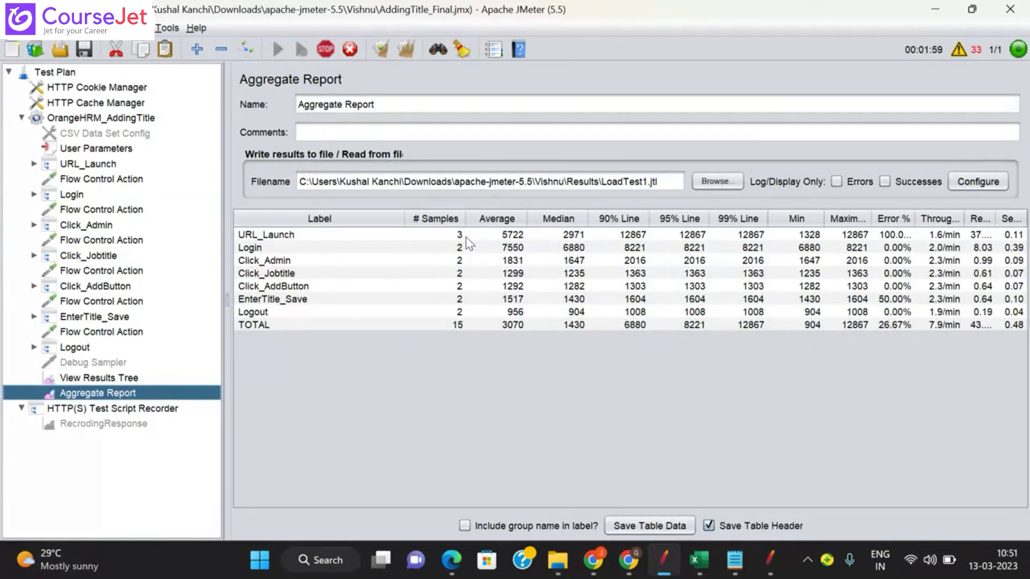
pyautogui.click(62, 120)
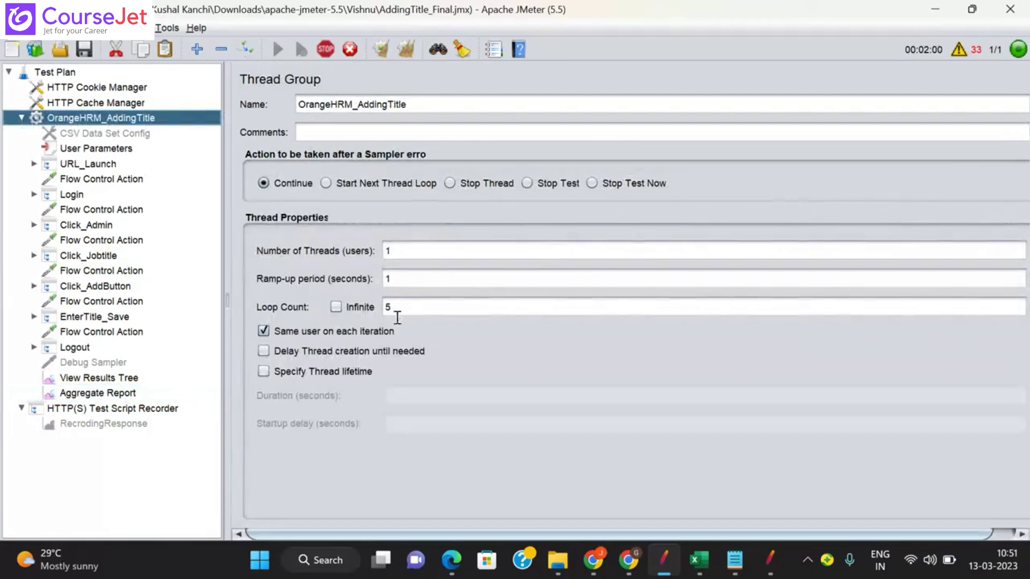
pyautogui.click(117, 396)
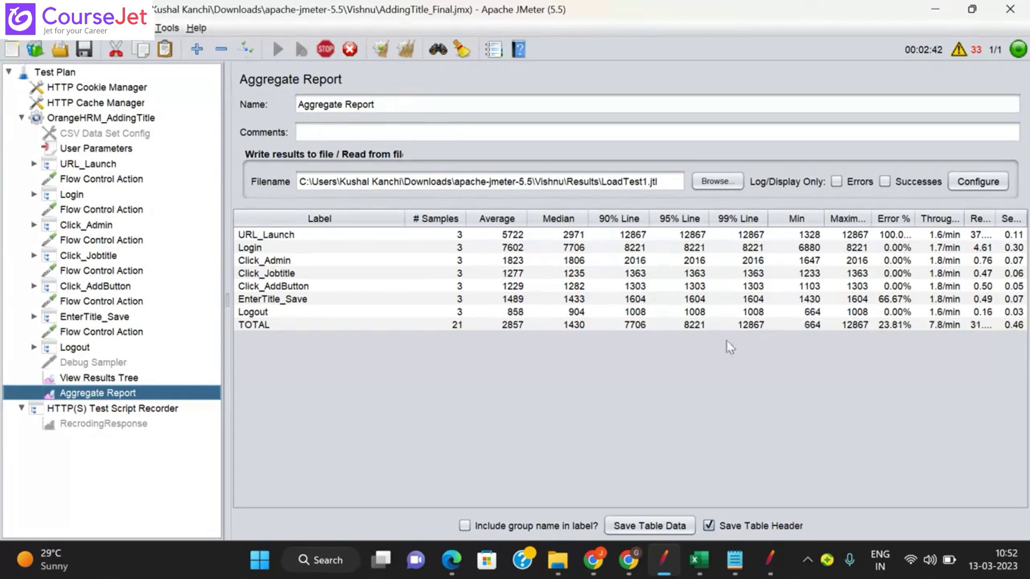
# - Inspect the response body of the failed request in the first EnterTitle_Save error in View Results Tree
pyautogui.click(122, 378)
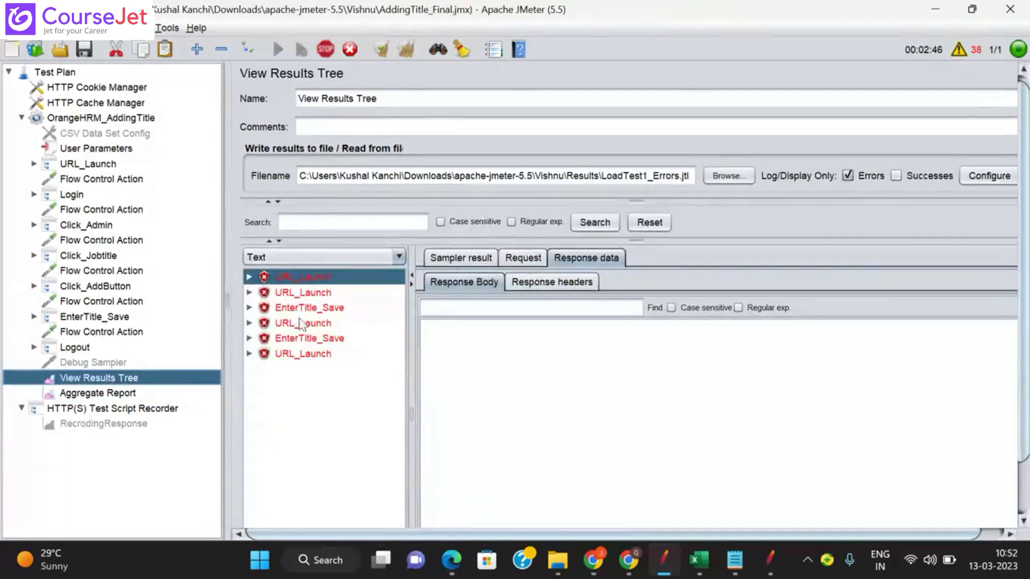
pyautogui.click(249, 308)
pyautogui.click(311, 323)
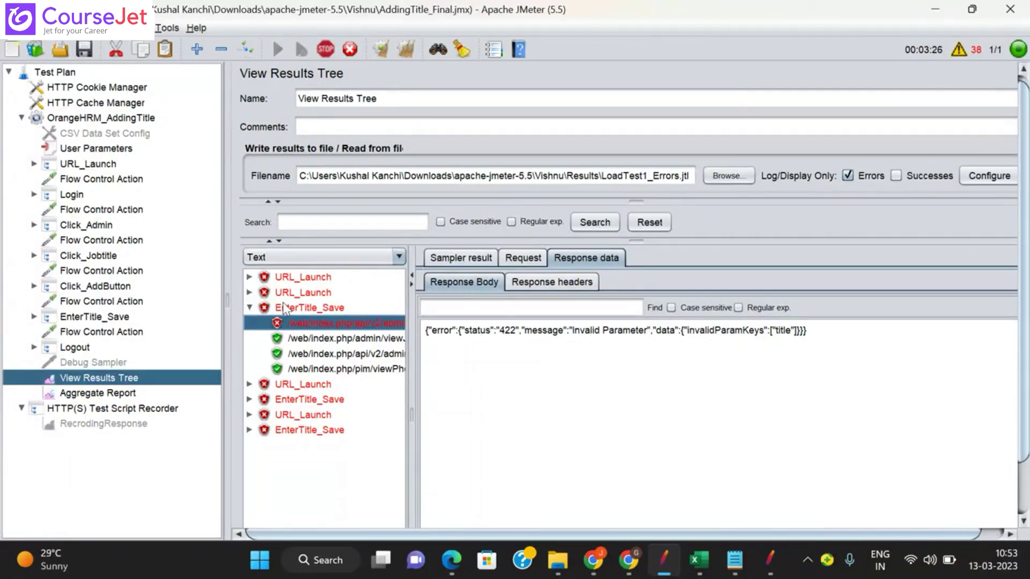
pyautogui.click(249, 307)
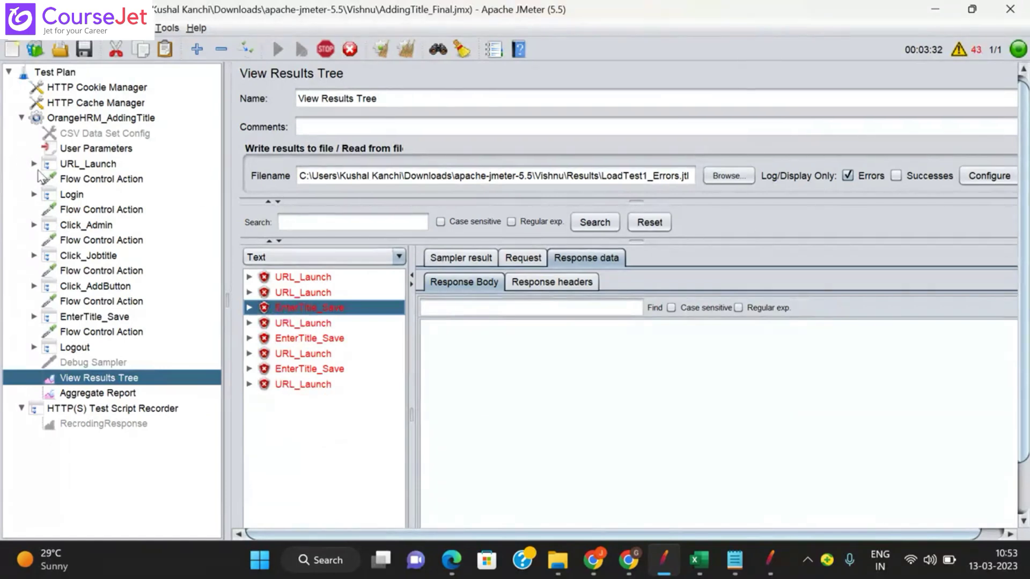
# - Examine the assertion result of the second URL_Launch error in View Results Tree, and collapse that entry again
pyautogui.click(250, 293)
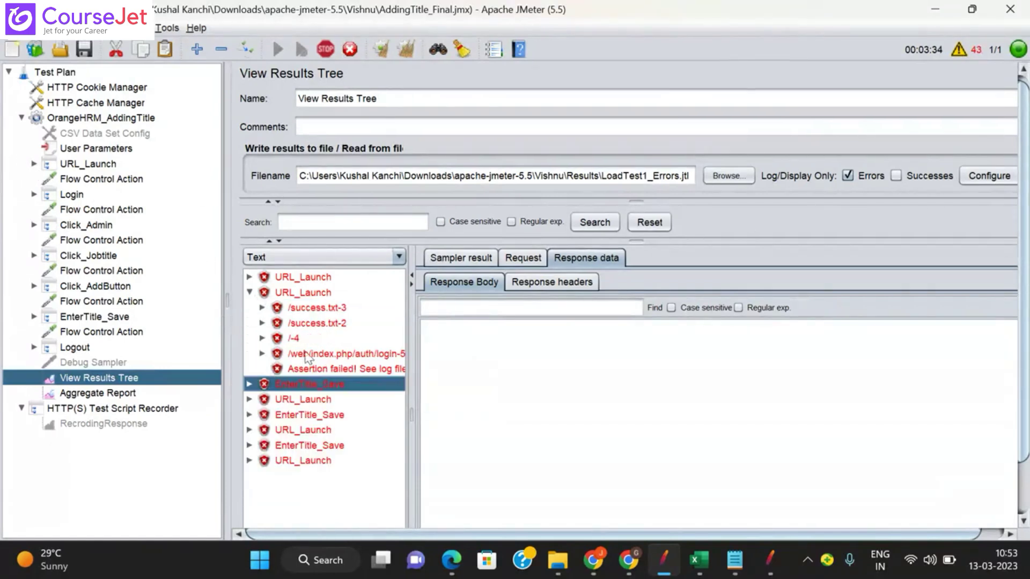
pyautogui.click(262, 338)
pyautogui.click(263, 338)
pyautogui.click(344, 369)
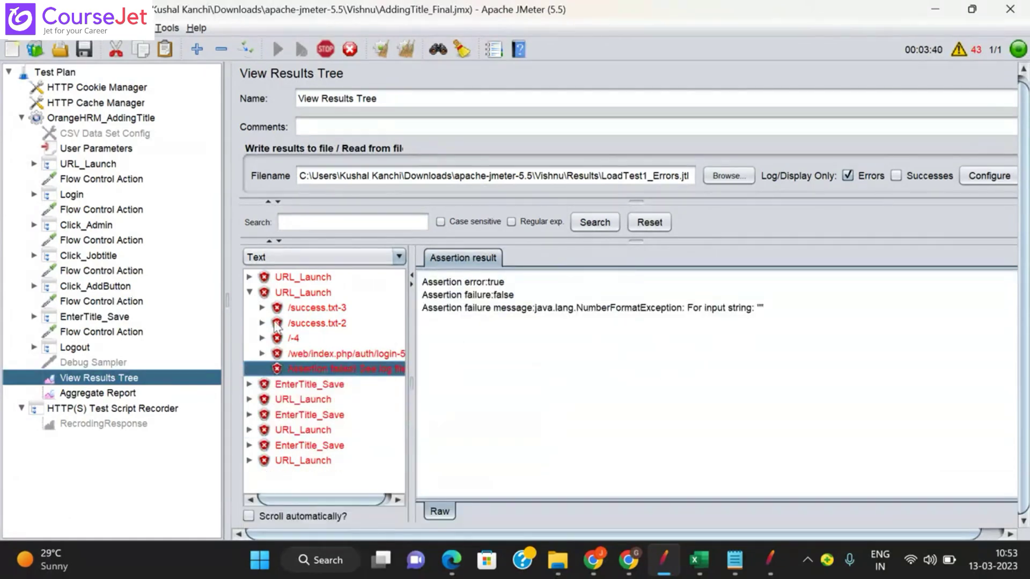
pyautogui.click(250, 292)
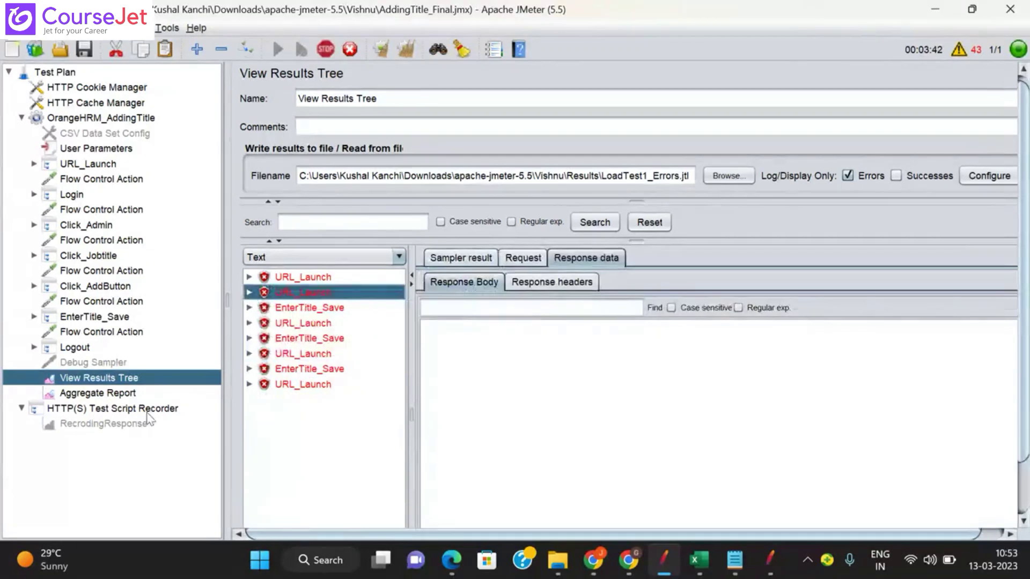
# - Review the Aggregate Report for the full run, and read the error entries in an enlarged log viewer
pyautogui.click(115, 393)
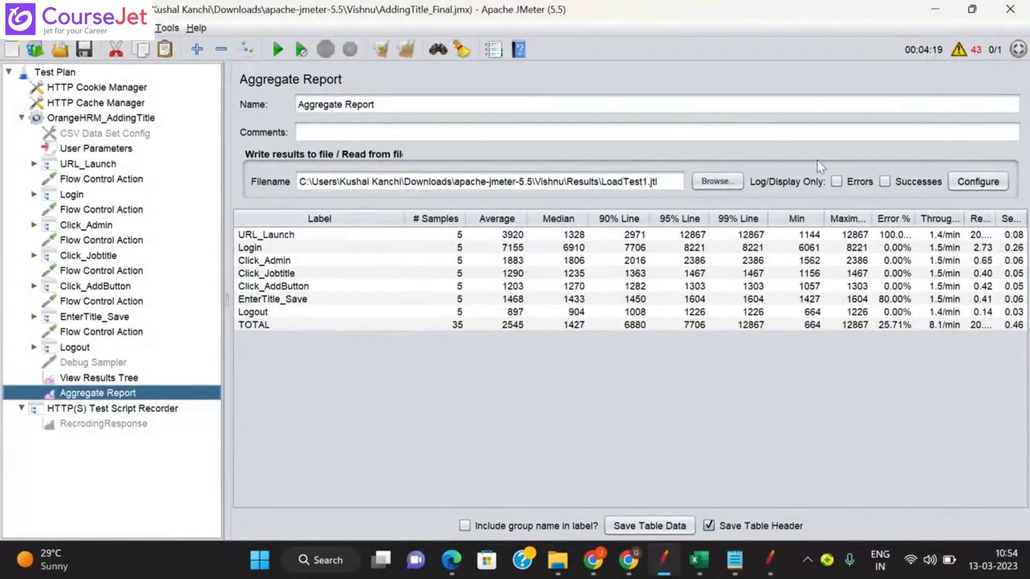
pyautogui.click(959, 51)
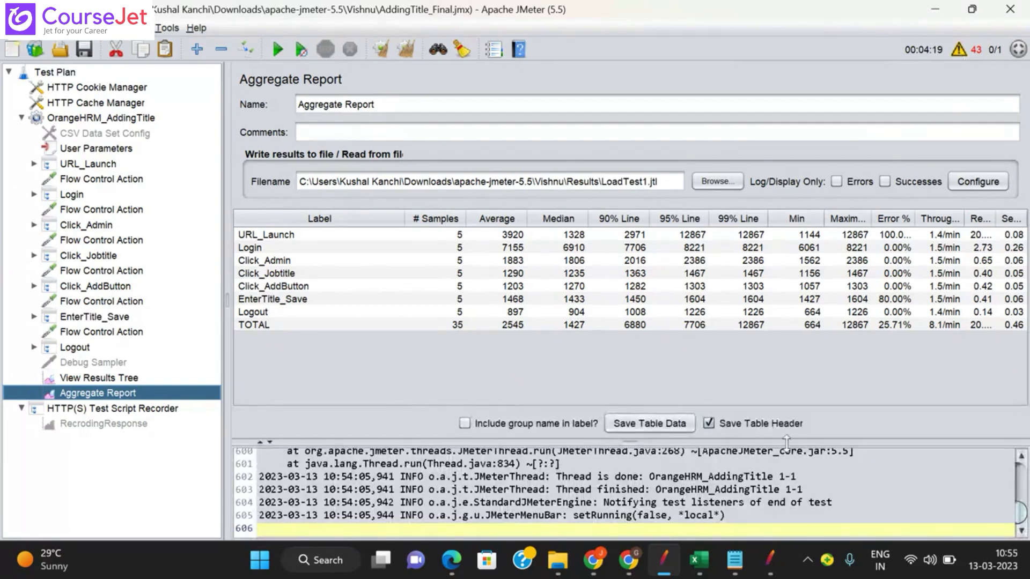
pyautogui.moveTo(790, 441); pyautogui.dragTo(775, 115)
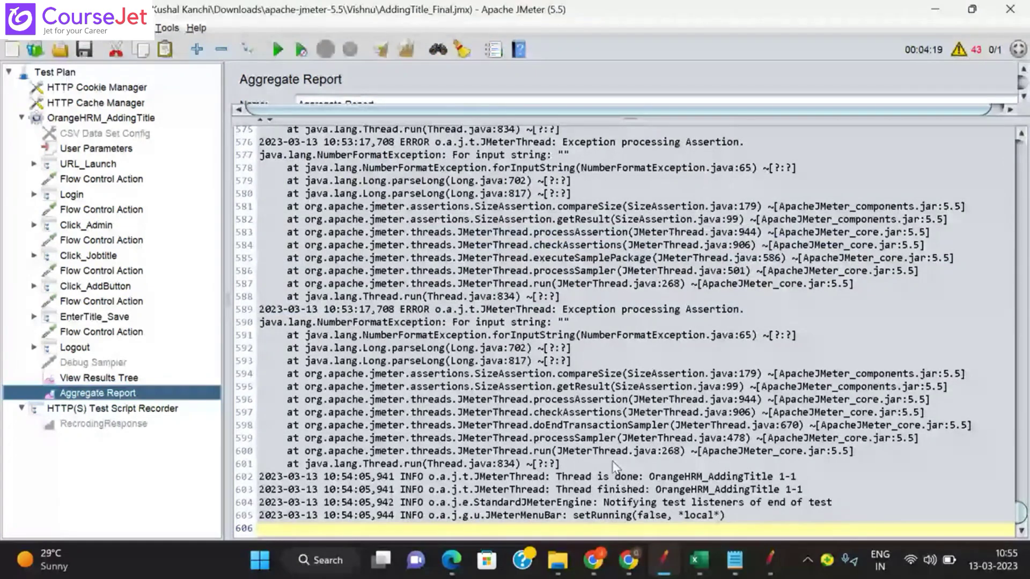
pyautogui.scroll(4, 615, 467)
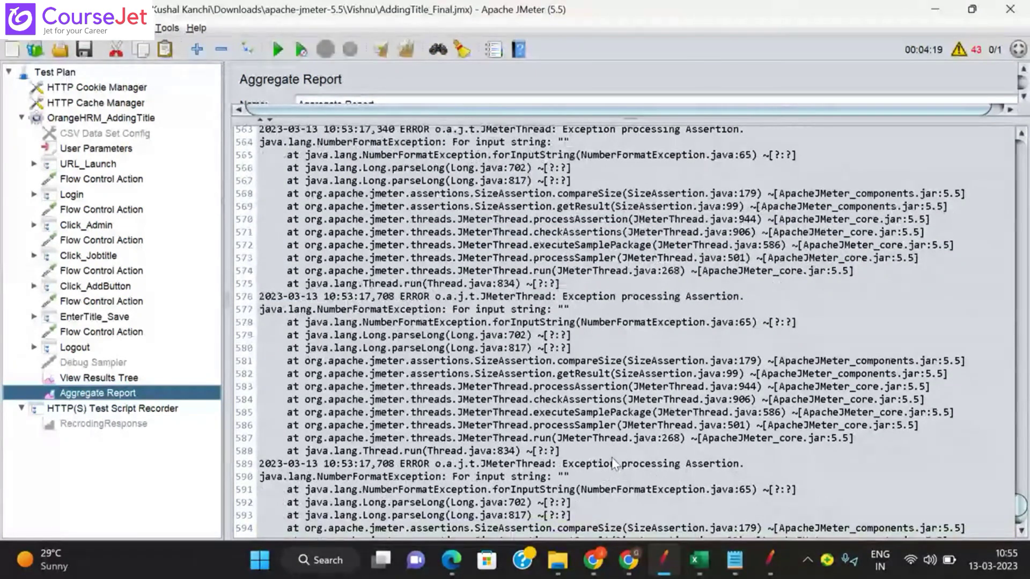
# - Return to the first log entries, close the log viewer, and open the OrangeHRM_AddingTitle thread group
pyautogui.scroll(3, 615, 462)
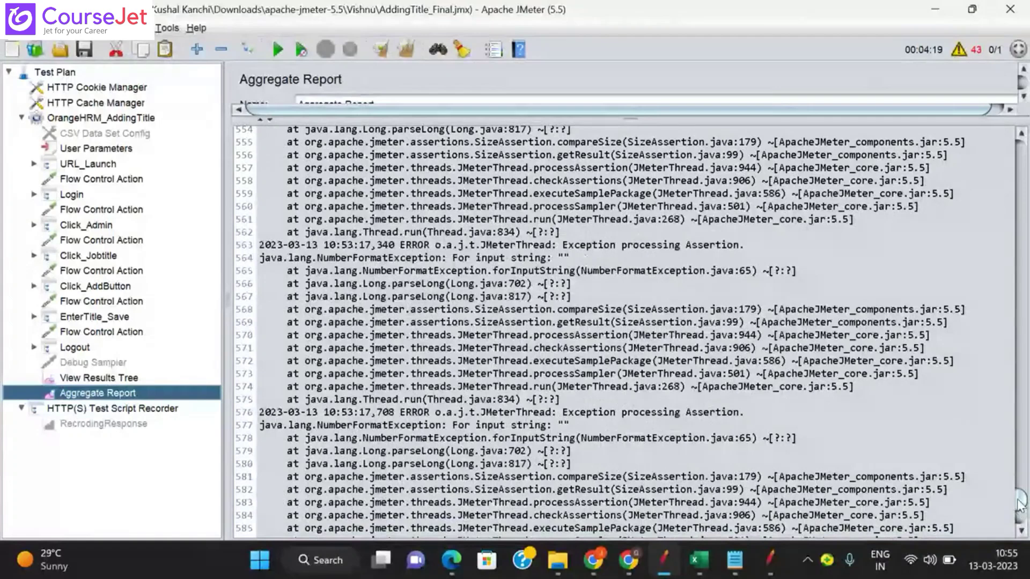
pyautogui.moveTo(1019, 504); pyautogui.dragTo(1019, 148)
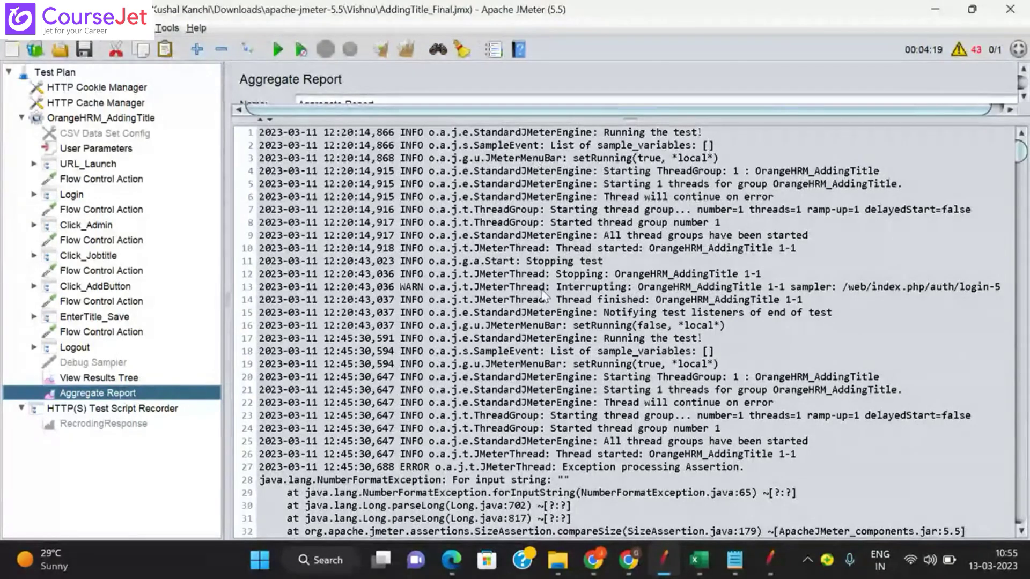
pyautogui.click(958, 51)
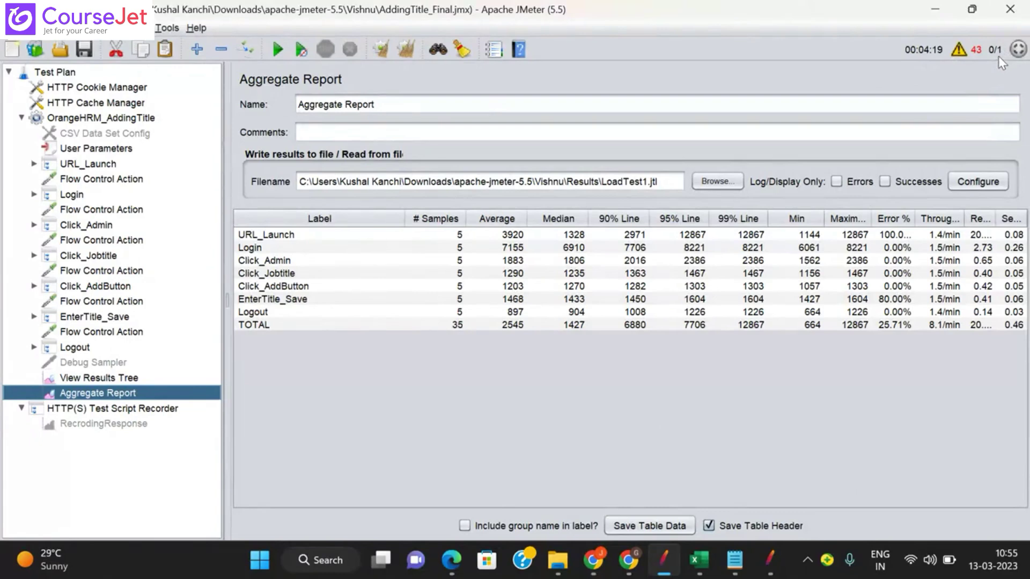
pyautogui.moveTo(1001, 53)
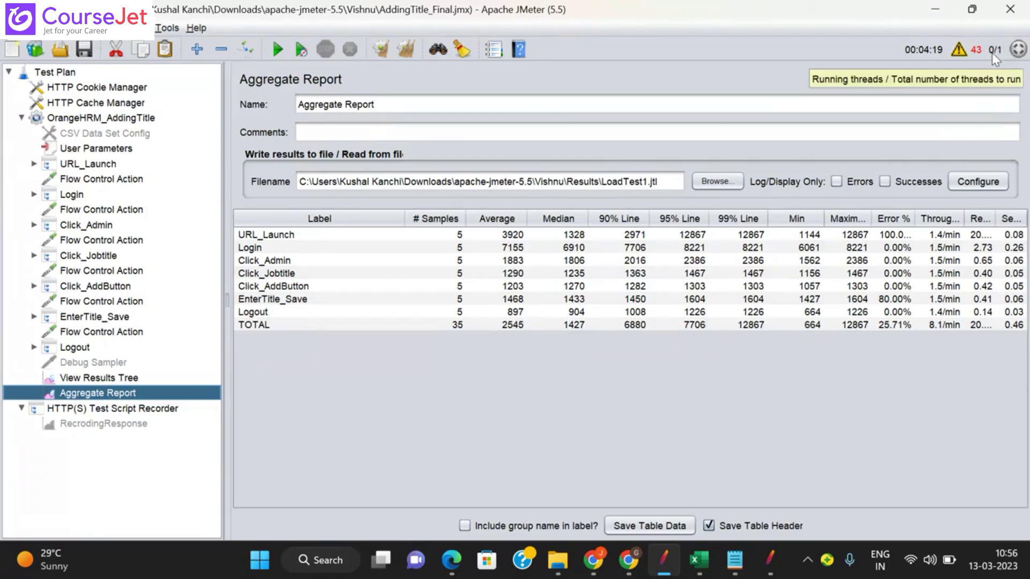
pyautogui.click(115, 120)
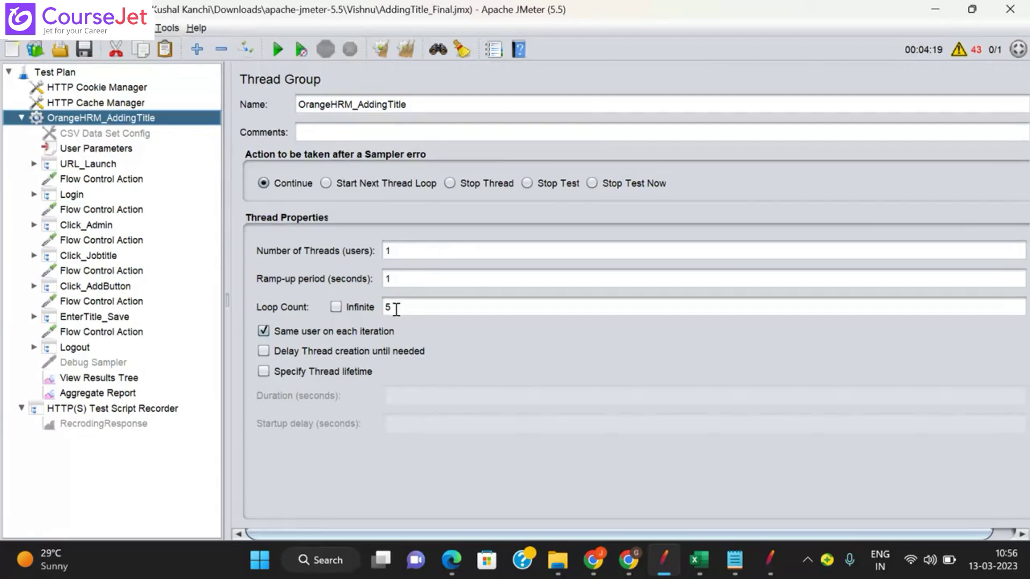
pyautogui.click(408, 249)
pyautogui.write('0')
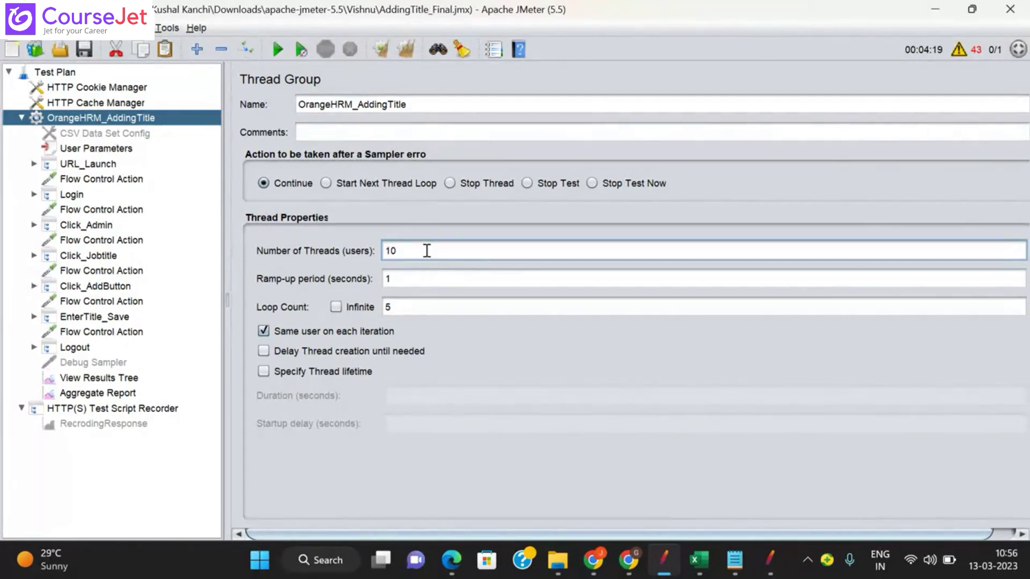
pyautogui.press('BackSpace')
pyautogui.write('0')
pyautogui.press('BackSpace')
# - In the OrangeHRM_AddingTitle thread group, disable same user on each iteration and set 5 threads with an infinite loop count
pyautogui.click(267, 332)
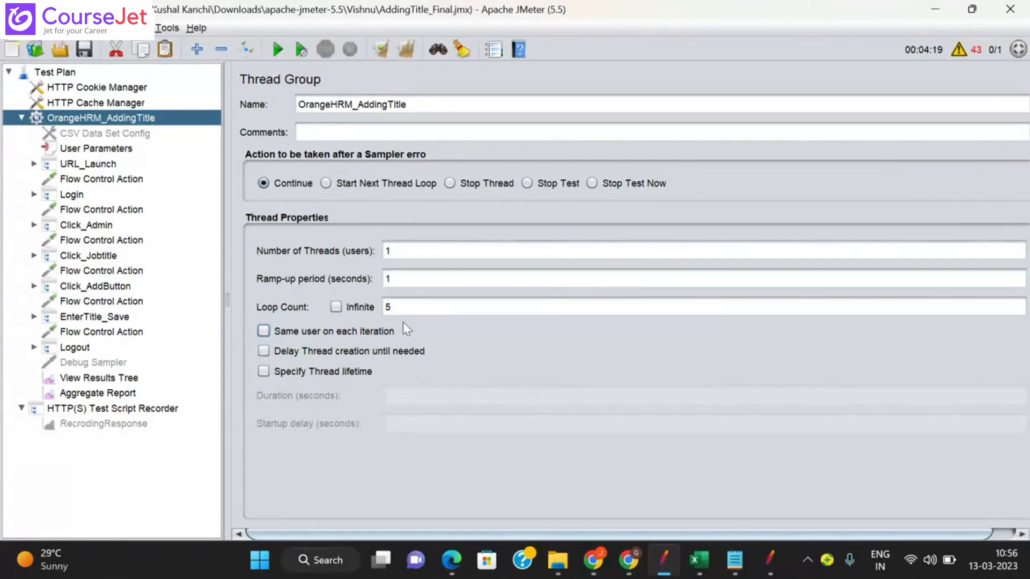
pyautogui.click(337, 308)
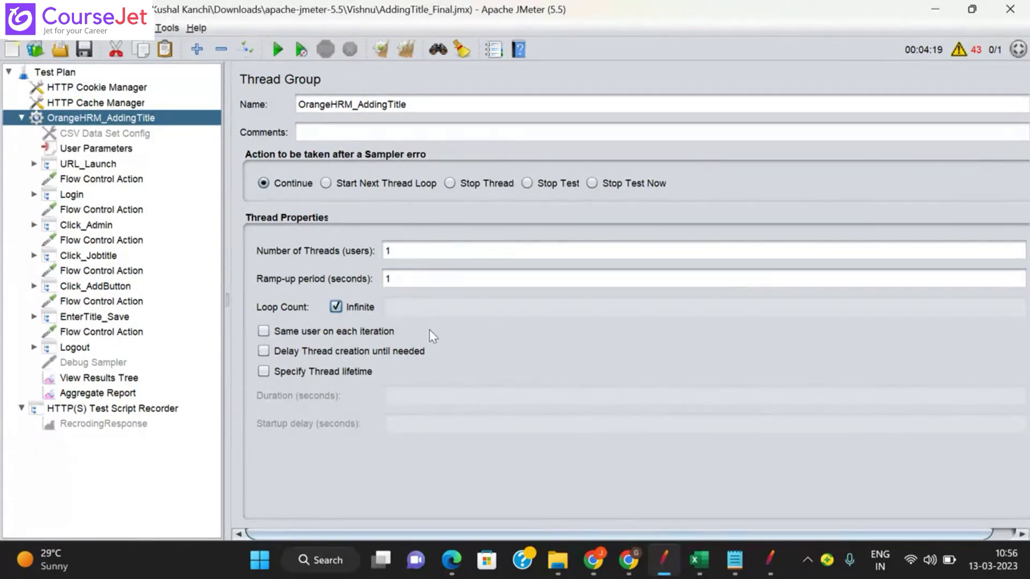
pyautogui.doubleClick(387, 251)
pyautogui.write('5')
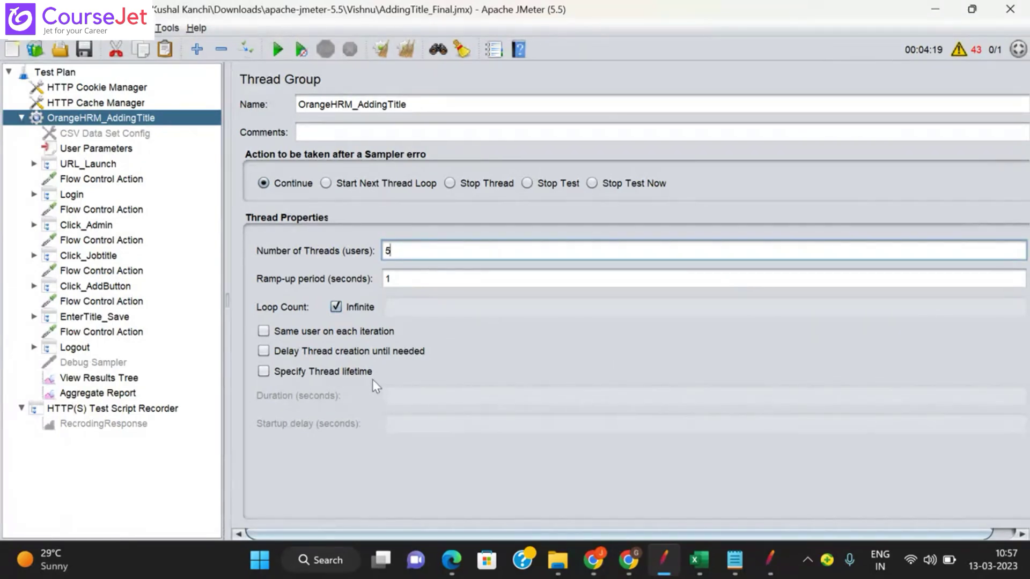
# - Specify a thread lifetime with a duration of 300 seconds and a startup delay of 5 seconds
pyautogui.click(263, 370)
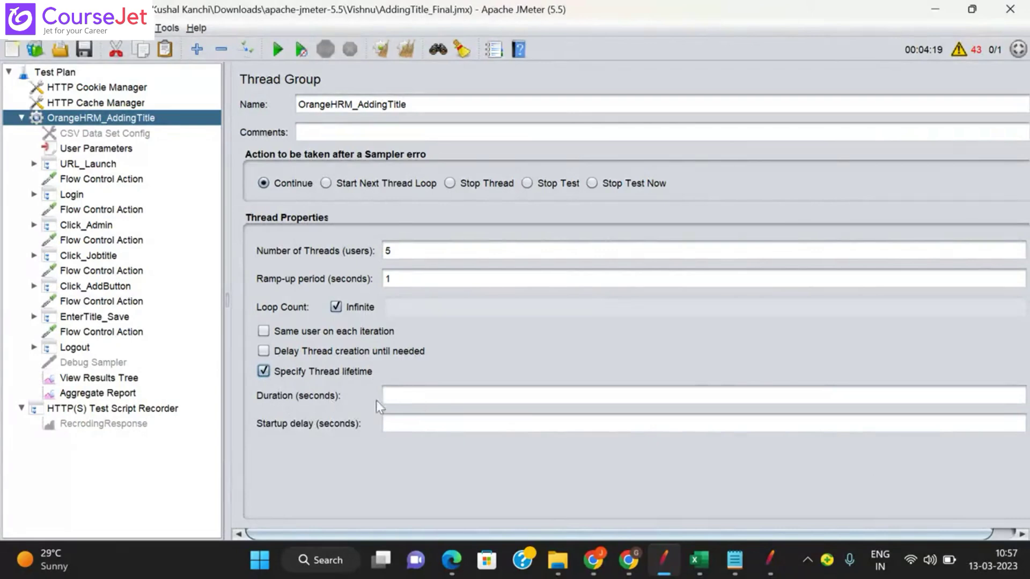
pyautogui.click(408, 394)
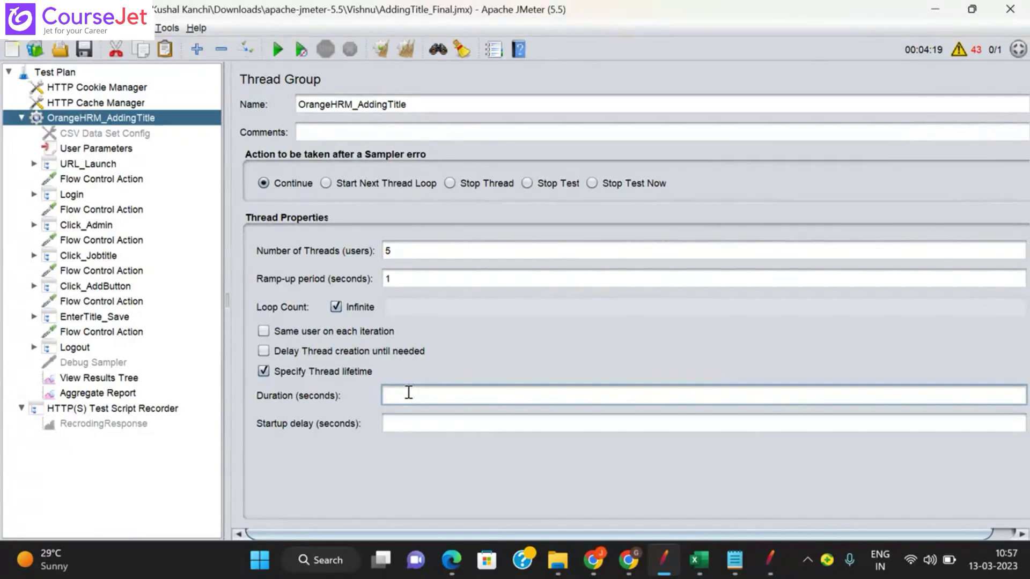
pyautogui.write('300')
pyautogui.write('5')
pyautogui.press('BackSpace')
pyautogui.click(412, 434)
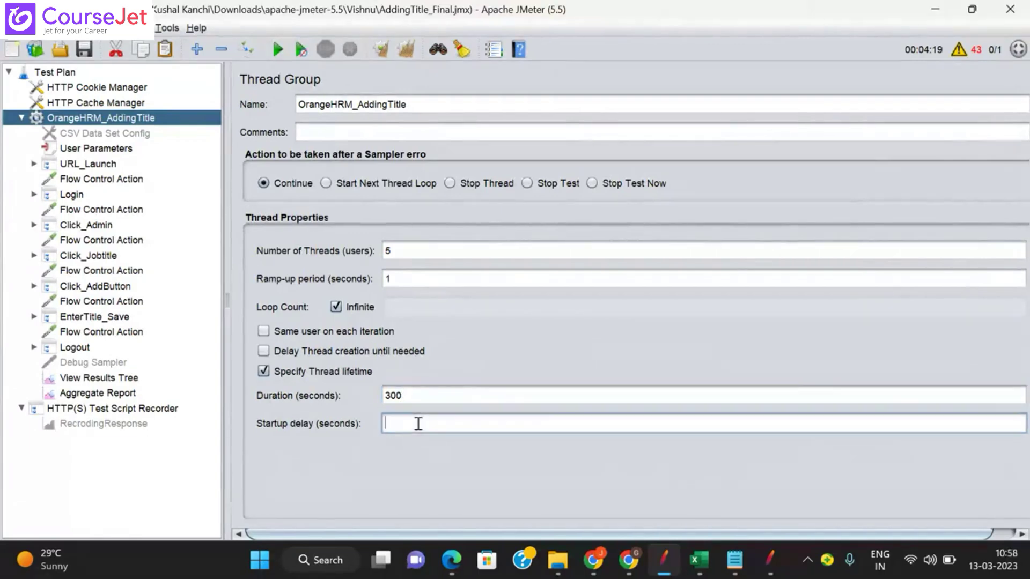
pyautogui.write('5')
# - Change the View Results Tree output file name to LoadTest2_Errors.jtl in the same Results folder
pyautogui.click(107, 381)
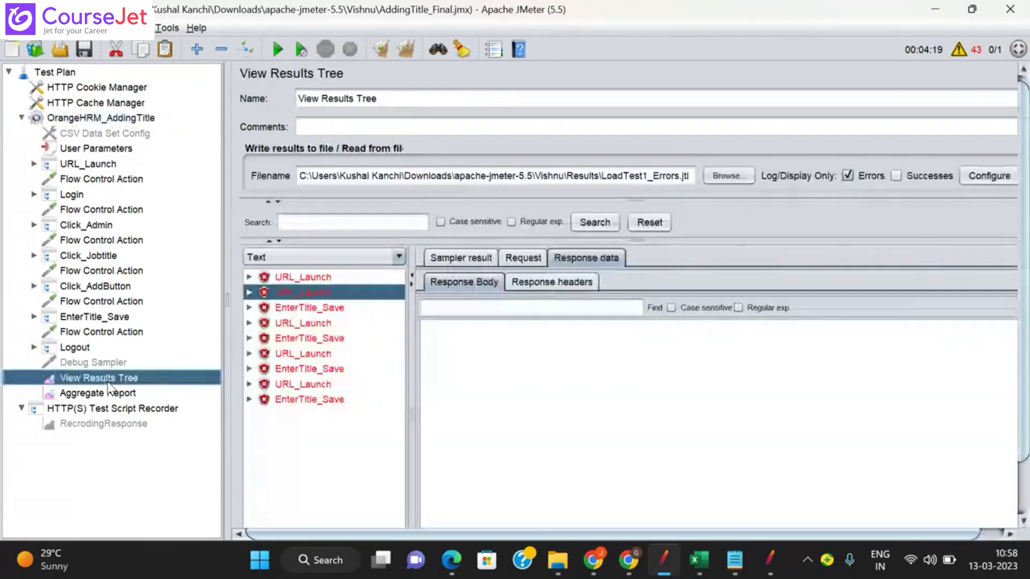
pyautogui.click(645, 177)
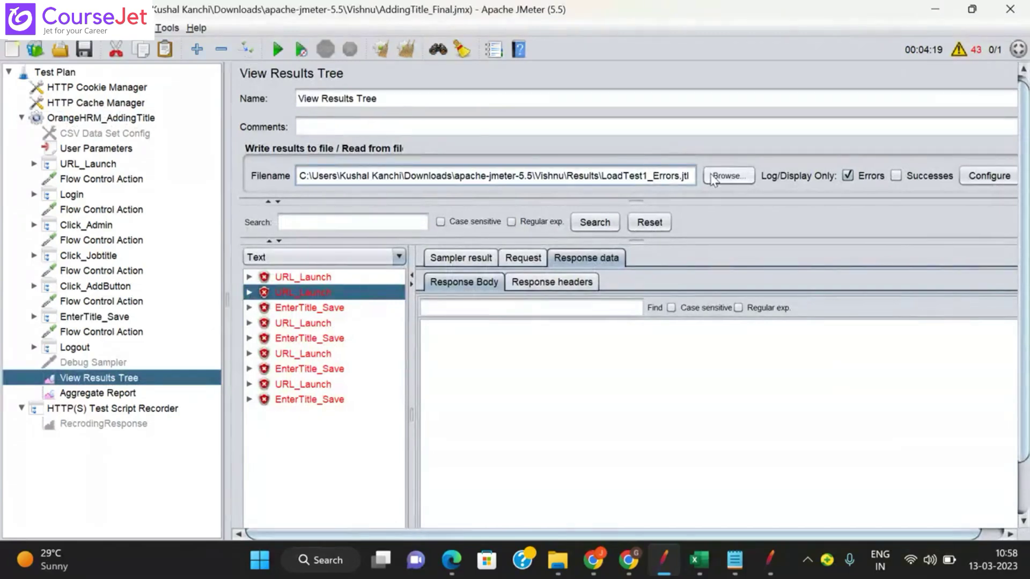
pyautogui.press('BackSpace')
pyautogui.write('2')
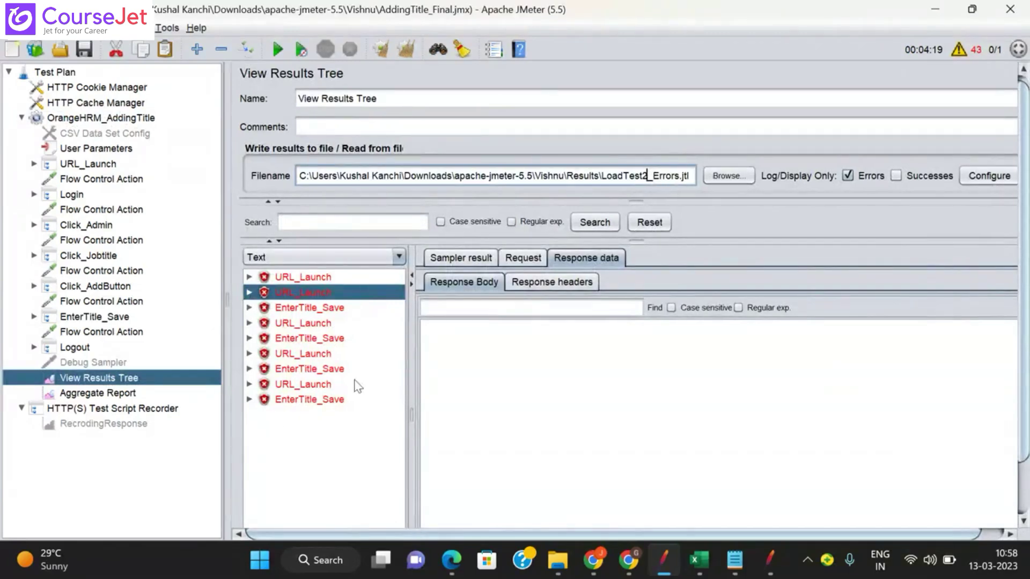
# - Change the Aggregate Report output file name to LoadTest2.jtl in the same Results folder
pyautogui.click(121, 396)
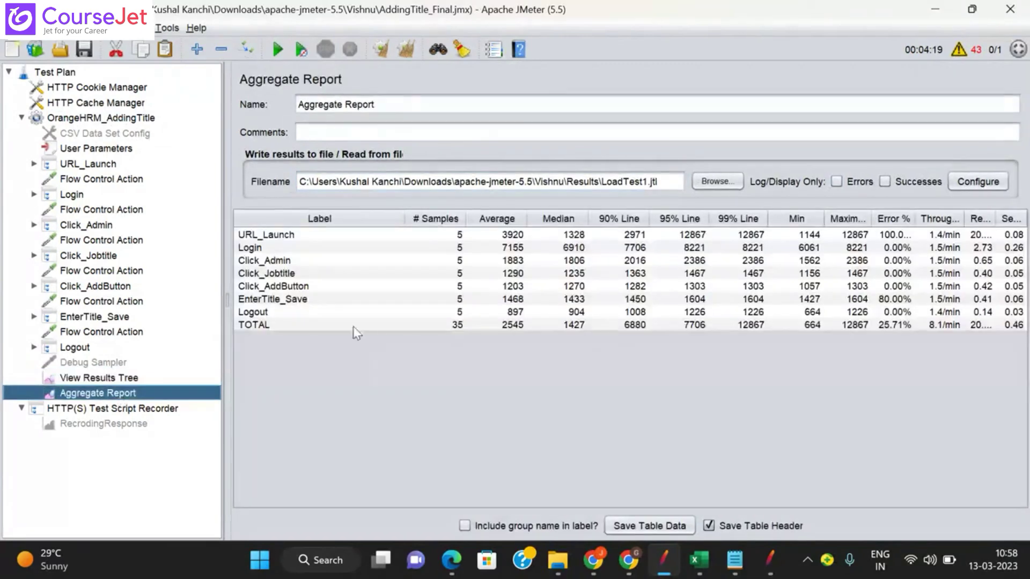
pyautogui.click(648, 181)
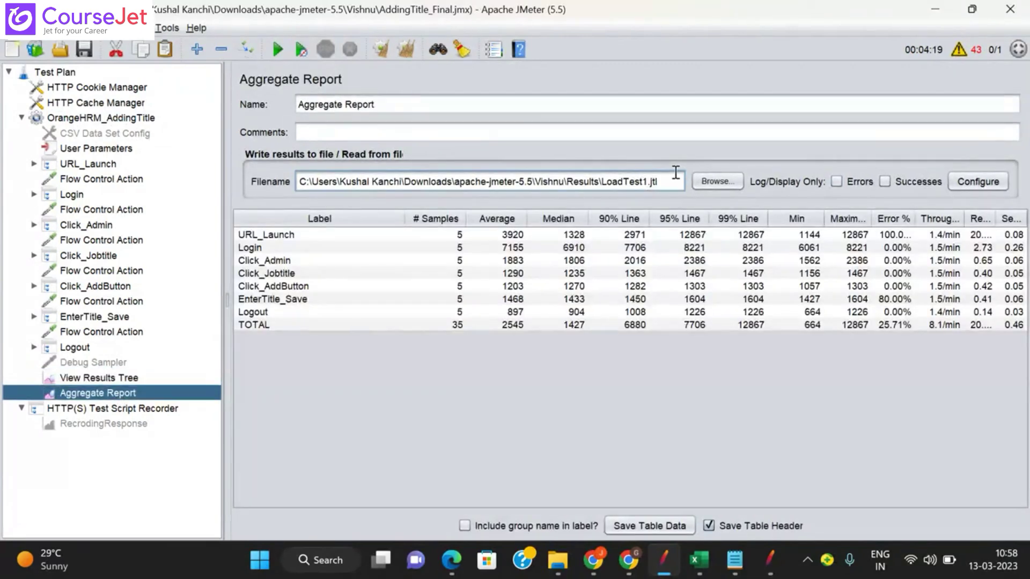
pyautogui.press('BackSpace')
pyautogui.write('2')
pyautogui.click(676, 173)
# - Clear all results of the previous run with View Results Tree displayed, and start the load test
pyautogui.click(119, 378)
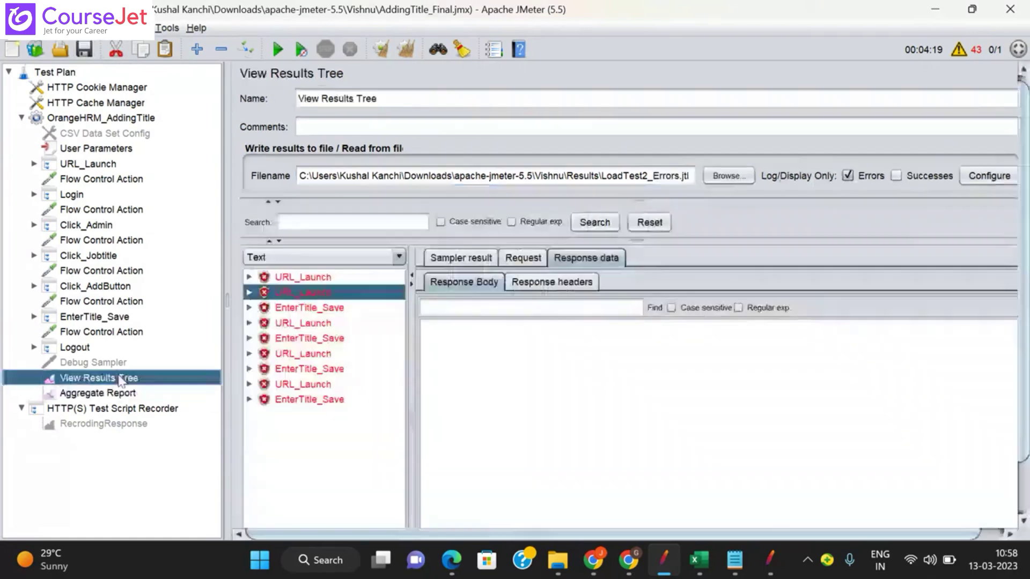
pyautogui.click(388, 46)
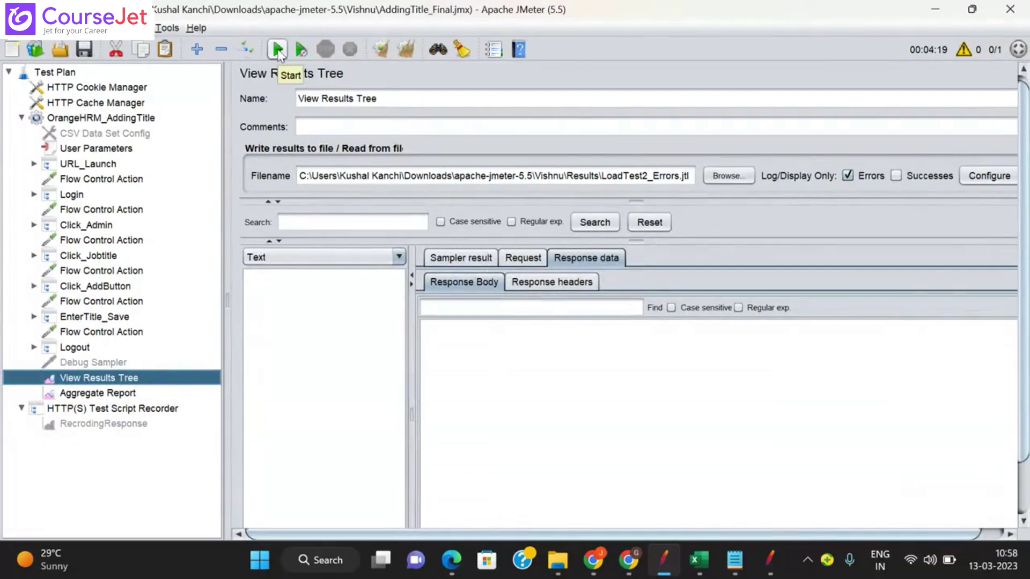
pyautogui.click(277, 50)
# - Check the thread group settings during the run, and monitor the live results in the Aggregate Report
pyautogui.click(102, 118)
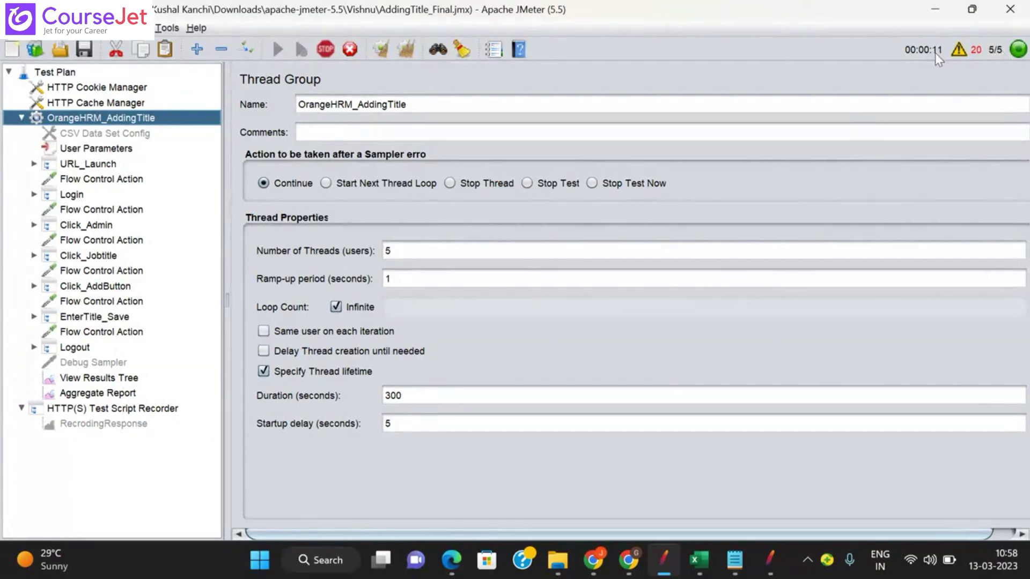
pyautogui.click(92, 378)
pyautogui.click(98, 394)
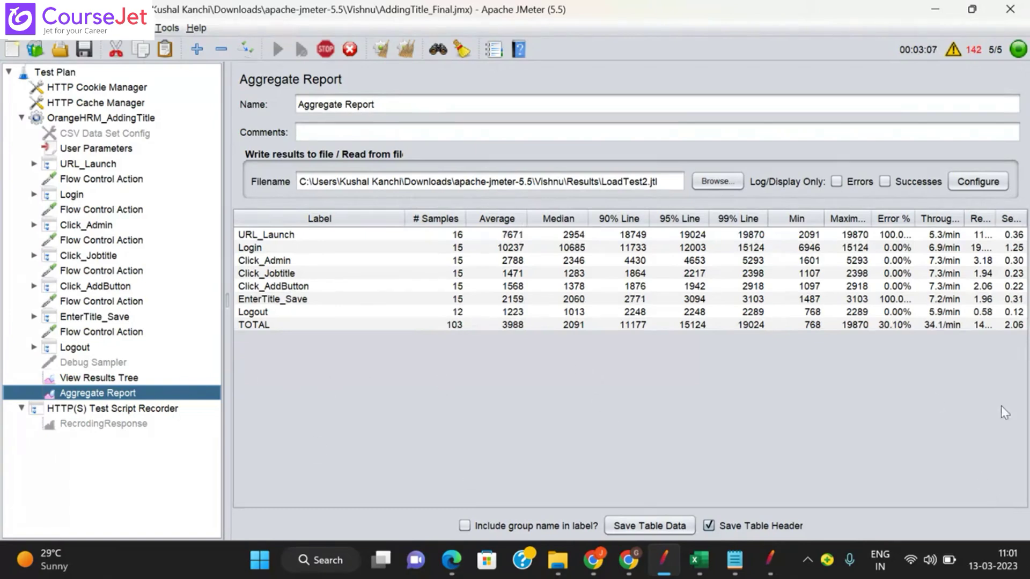
# - Look through the URL_Launch and EnterTitle_Save errors in View Results Tree, and expand one URL_Launch error
pyautogui.click(109, 379)
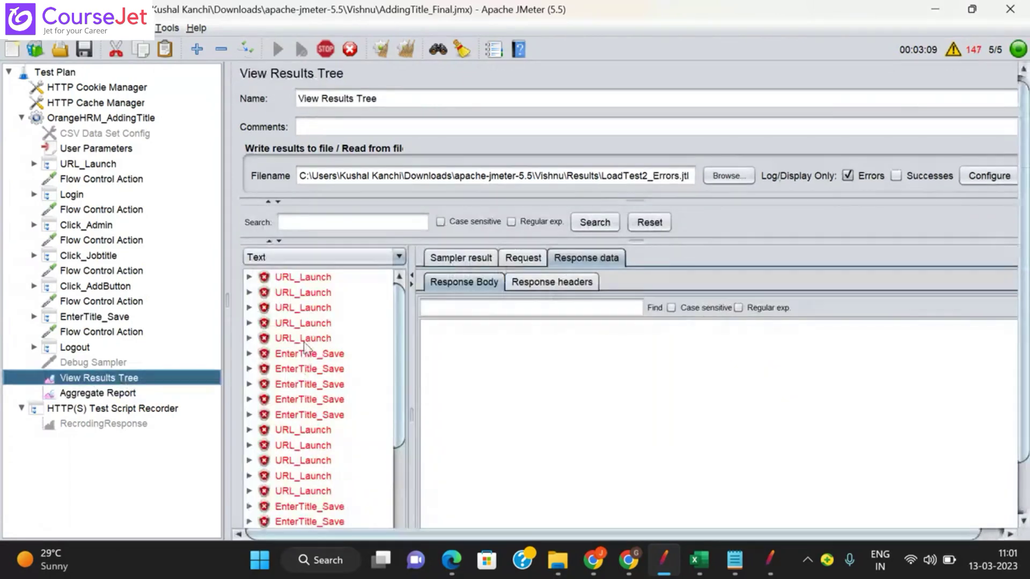
pyautogui.scroll(-1, 300, 421)
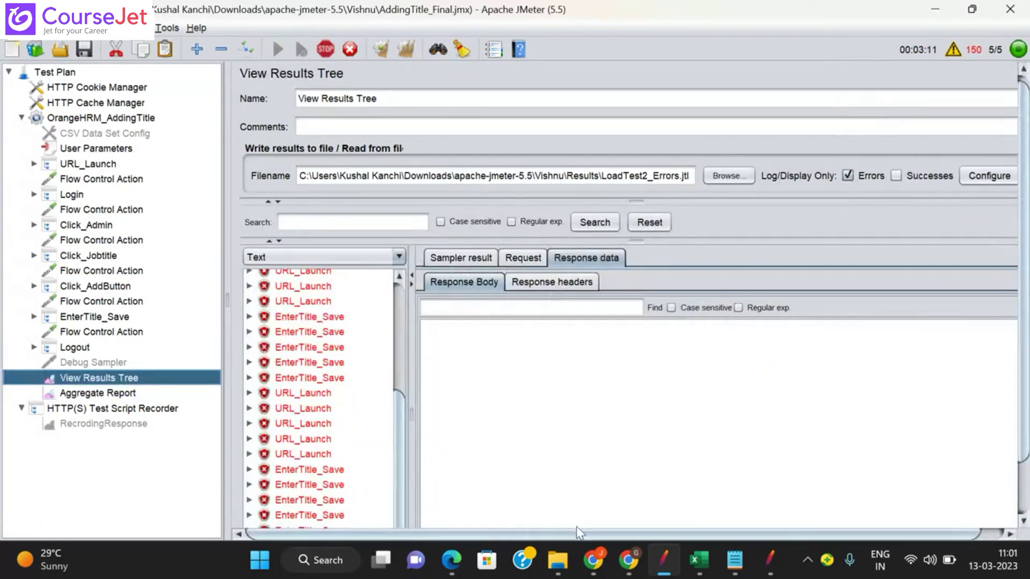
pyautogui.moveTo(655, 554)
pyautogui.moveTo(1024, 343); pyautogui.dragTo(1023, 395)
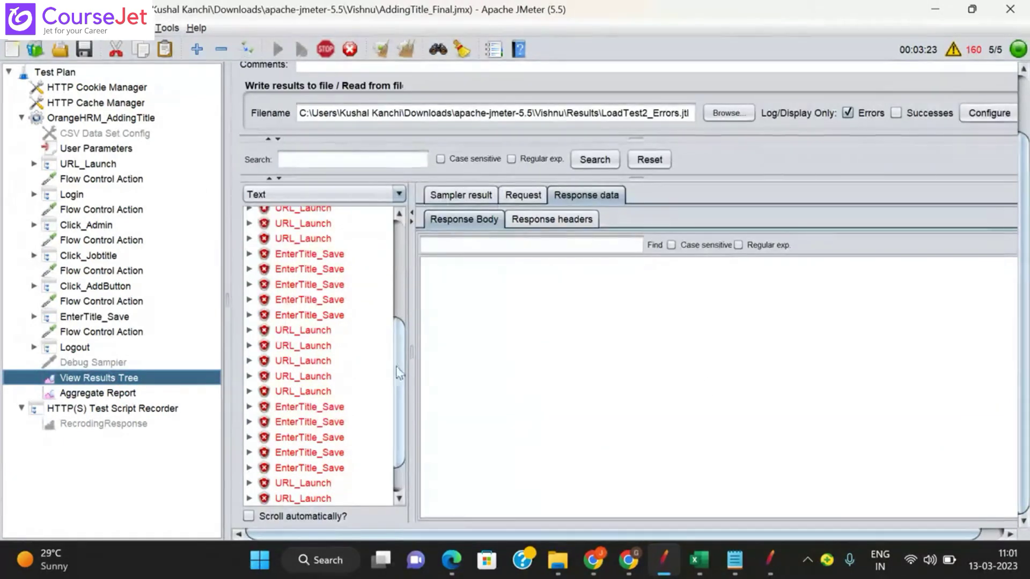
pyautogui.scroll(-1, 399, 381)
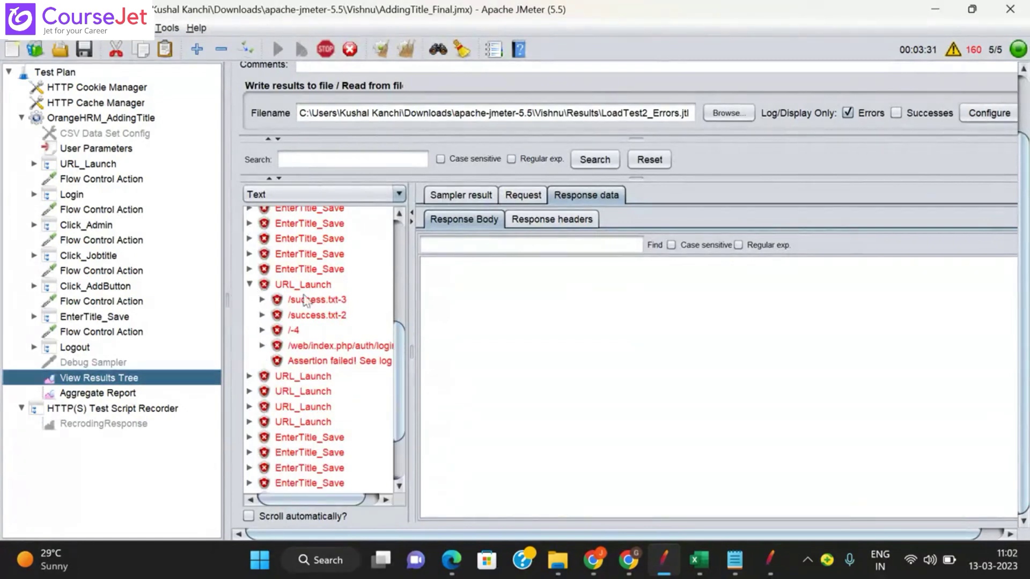
# - Inspect the sampler result, request and response body of /success.txt-3, collapse its URL_Launch entry, and return to the Aggregate Report
pyautogui.click(330, 300)
pyautogui.click(462, 194)
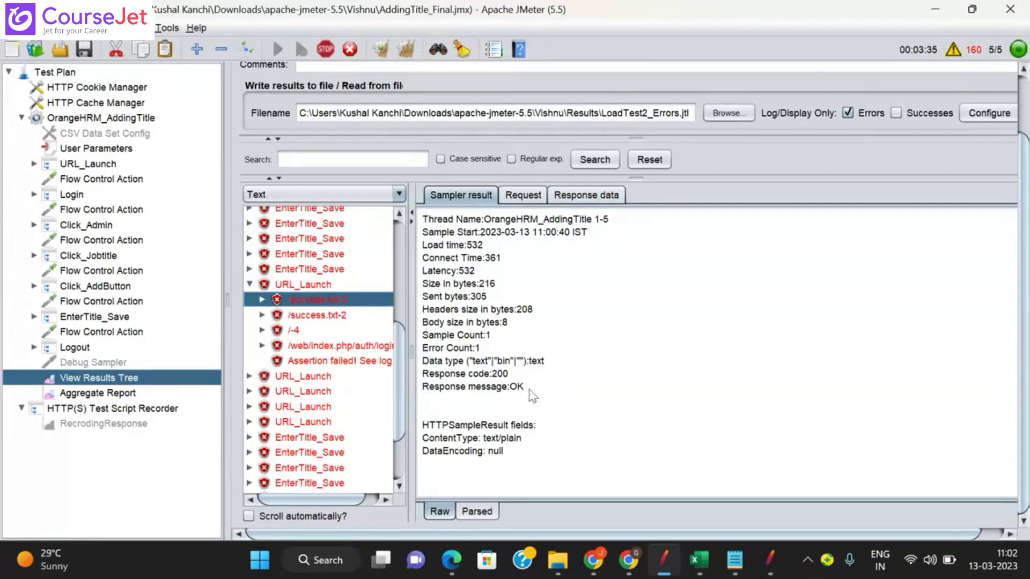
pyautogui.click(529, 199)
pyautogui.click(588, 198)
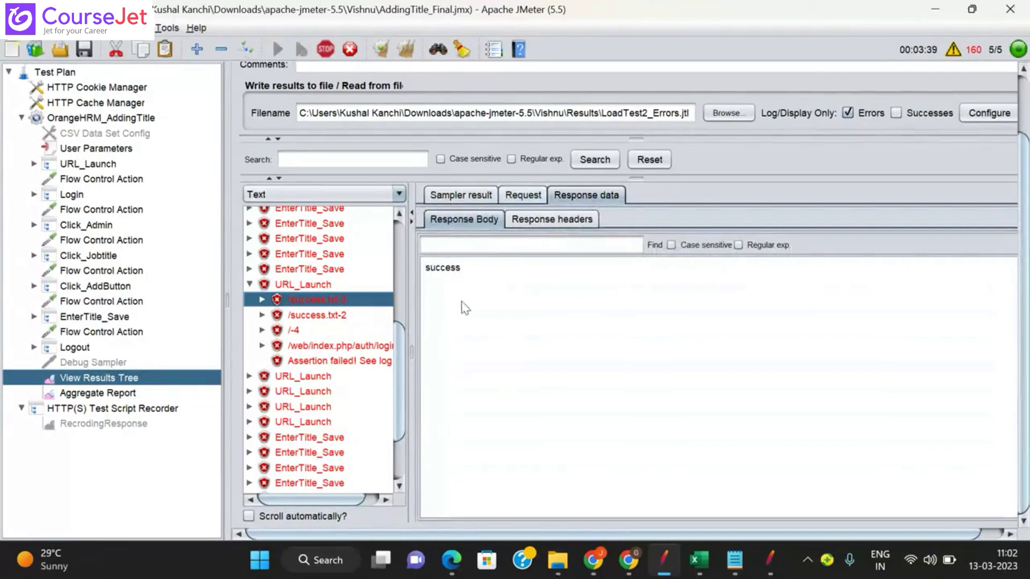
pyautogui.click(250, 285)
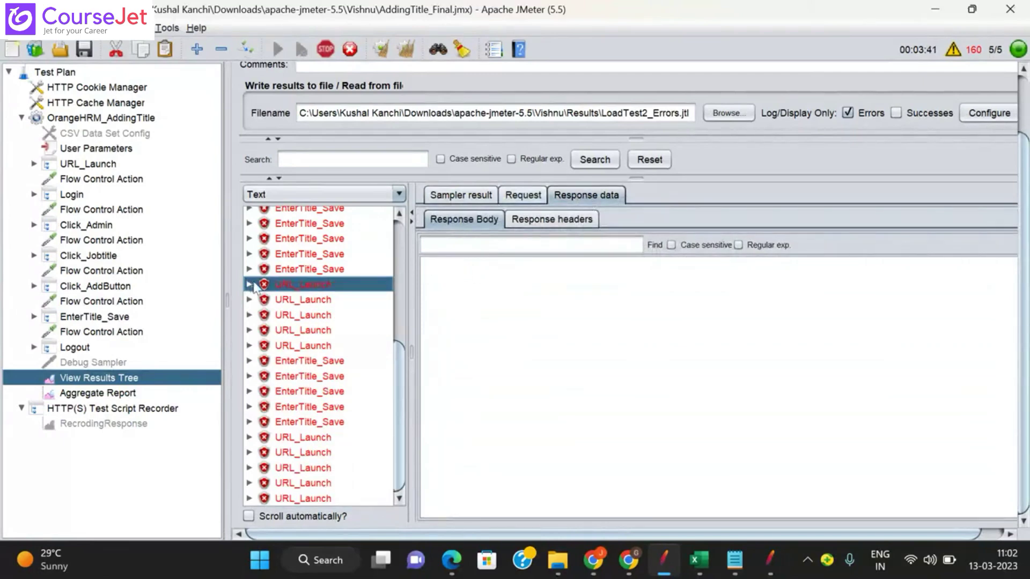
pyautogui.click(101, 395)
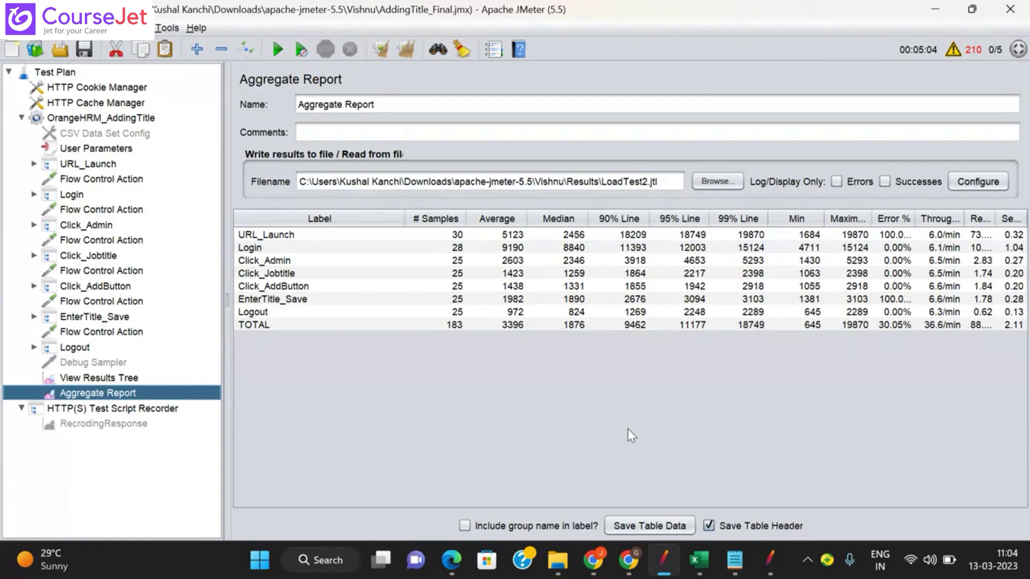
# - Switch to Google Chrome and run a Google search for "jmeter plugins download" in a new tab
pyautogui.moveTo(629, 560)
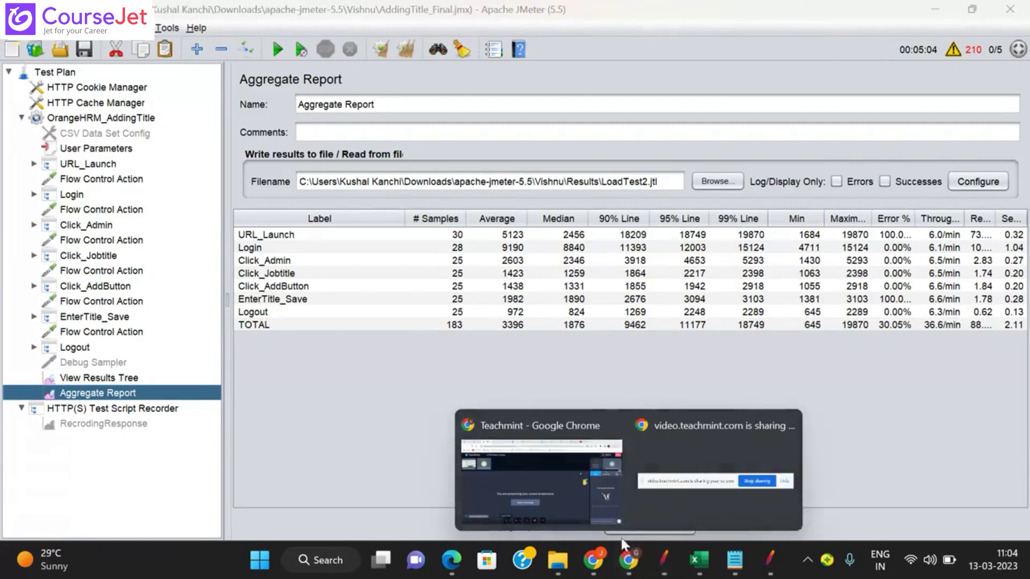
pyautogui.click(537, 483)
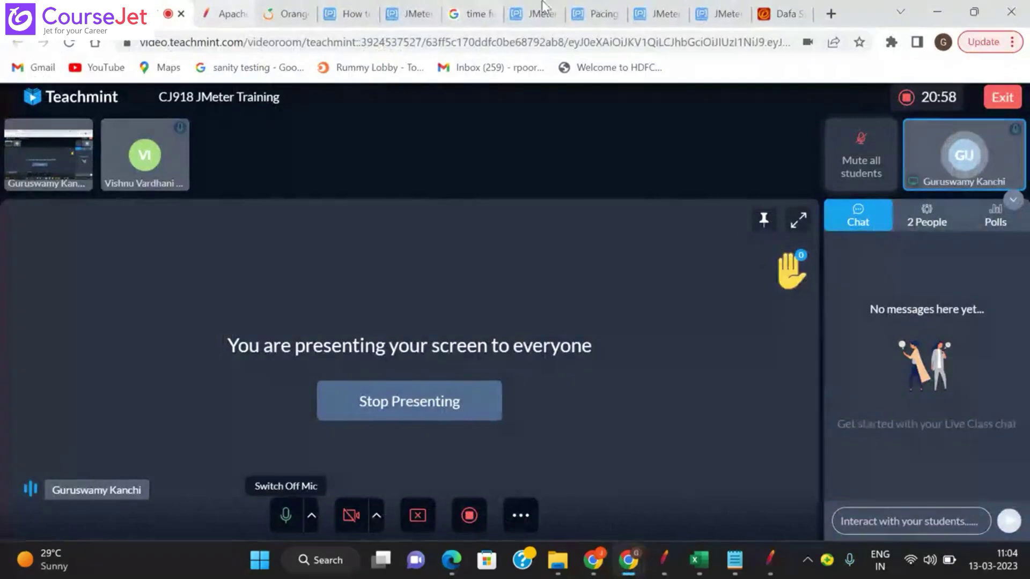
pyautogui.click(831, 14)
pyautogui.write('google.com')
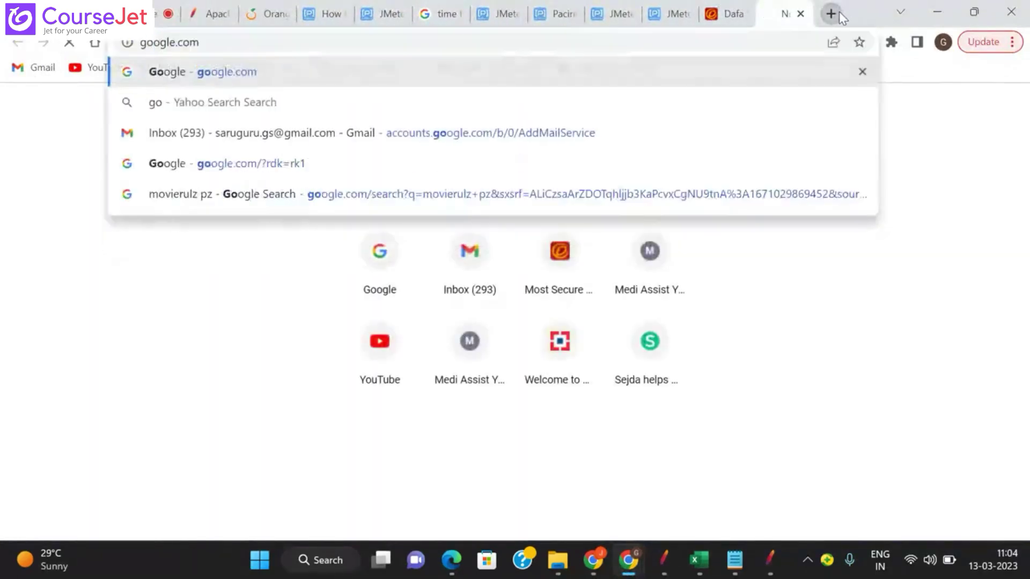
pyautogui.press('Return')
pyautogui.write('jmeter p')
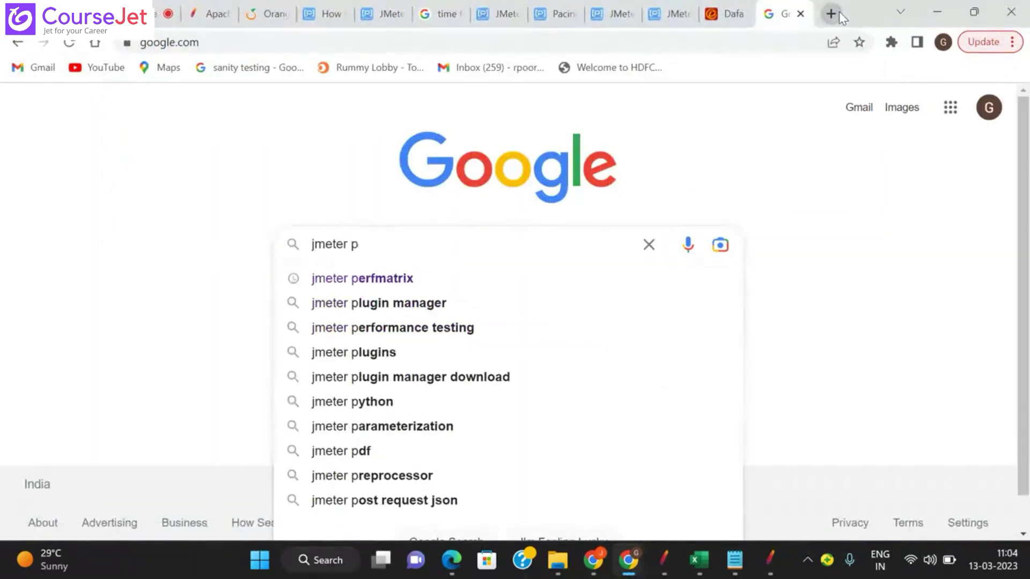
pyautogui.press('BackSpace')
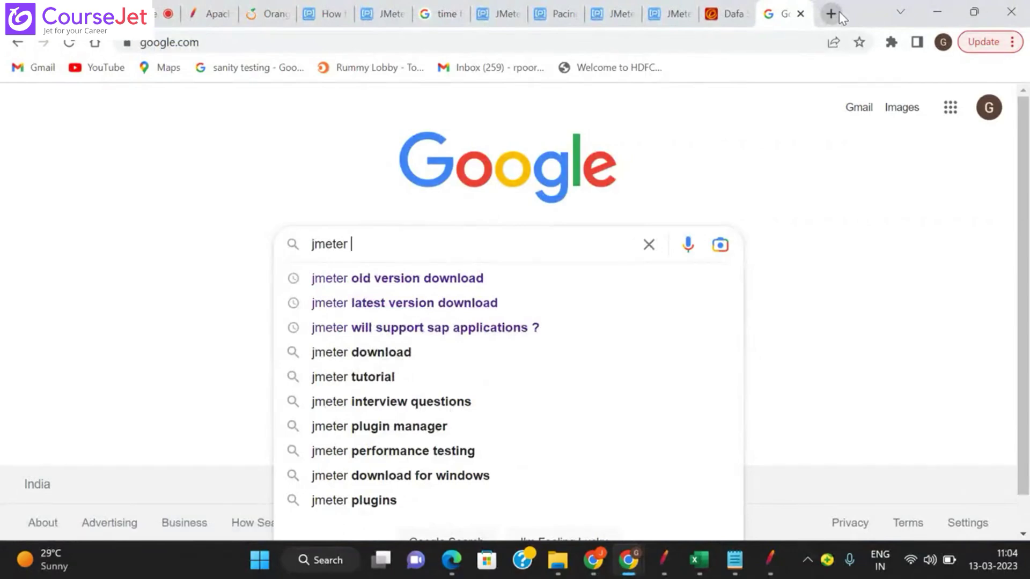
pyautogui.write('pluginhs')
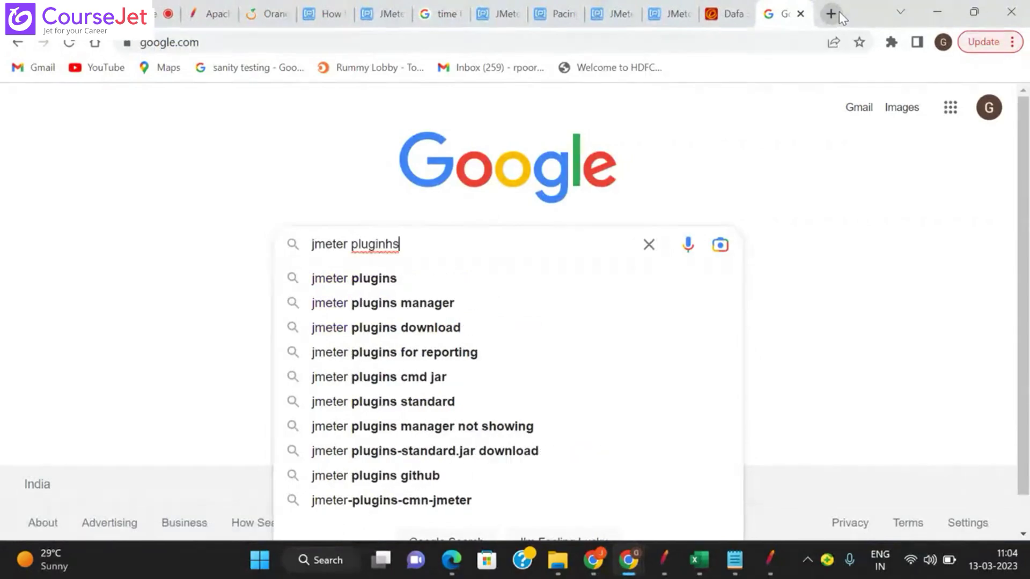
pyautogui.press('Down')
pyautogui.press('Down')
pyautogui.press('Down')
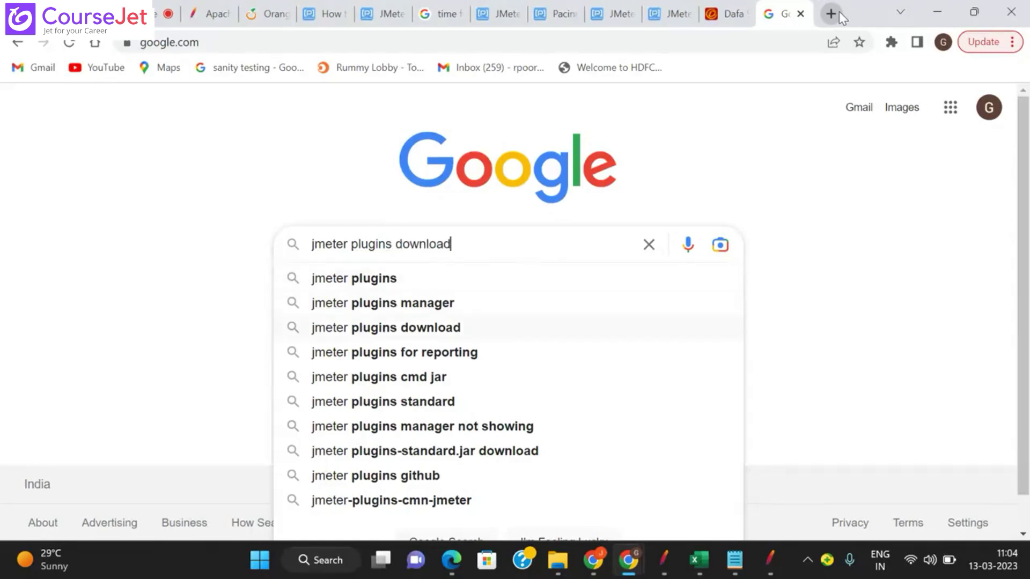
pyautogui.press('Return')
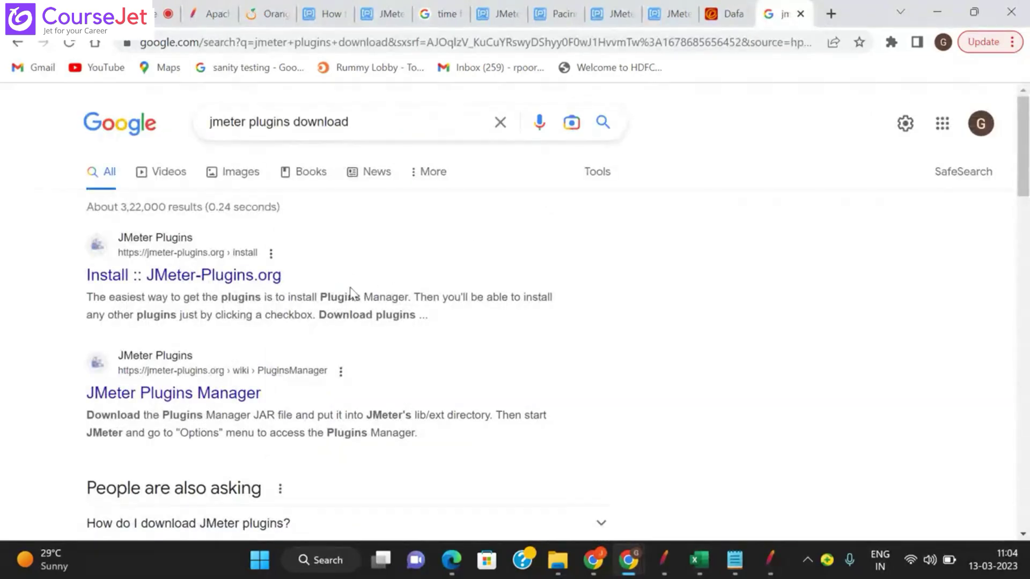
# - Open the Old-Style Releases result from jmeter-plugins.org in a separate tab and bring that tab up
pyautogui.scroll(-10, 225, 359)
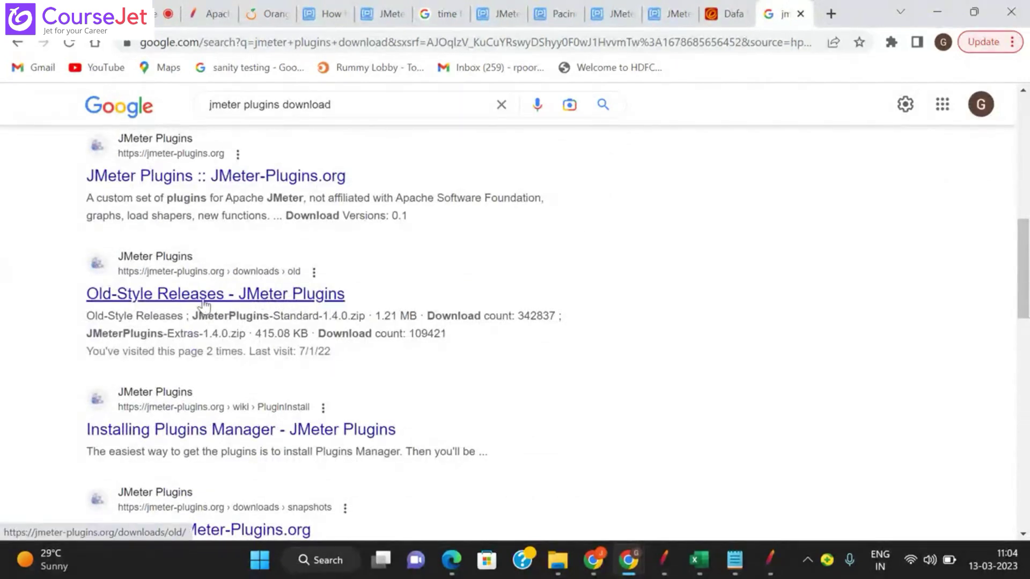
pyautogui.keyDown('ctrl'); pyautogui.click(292, 300); pyautogui.keyUp('ctrl')
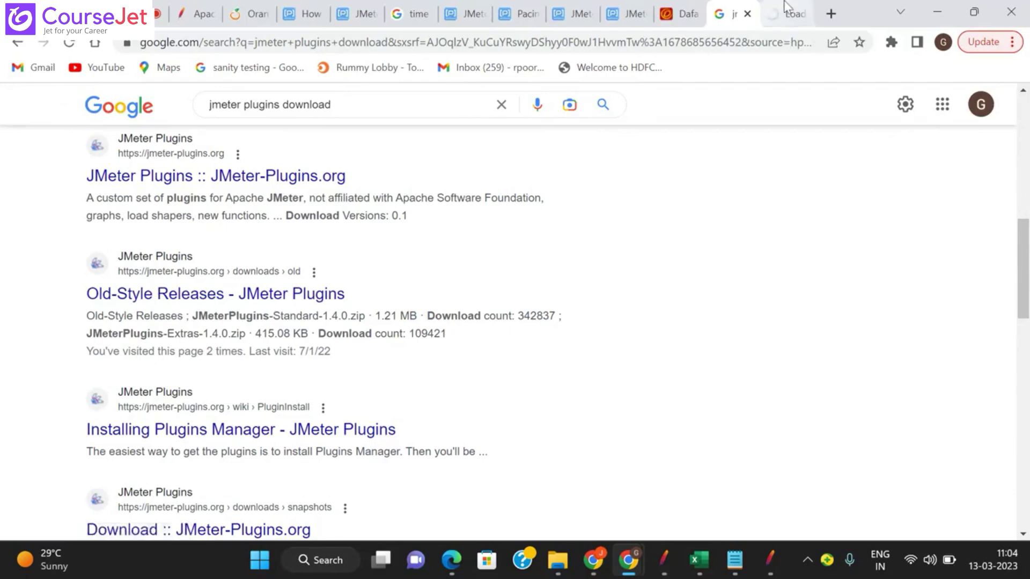
pyautogui.click(788, 14)
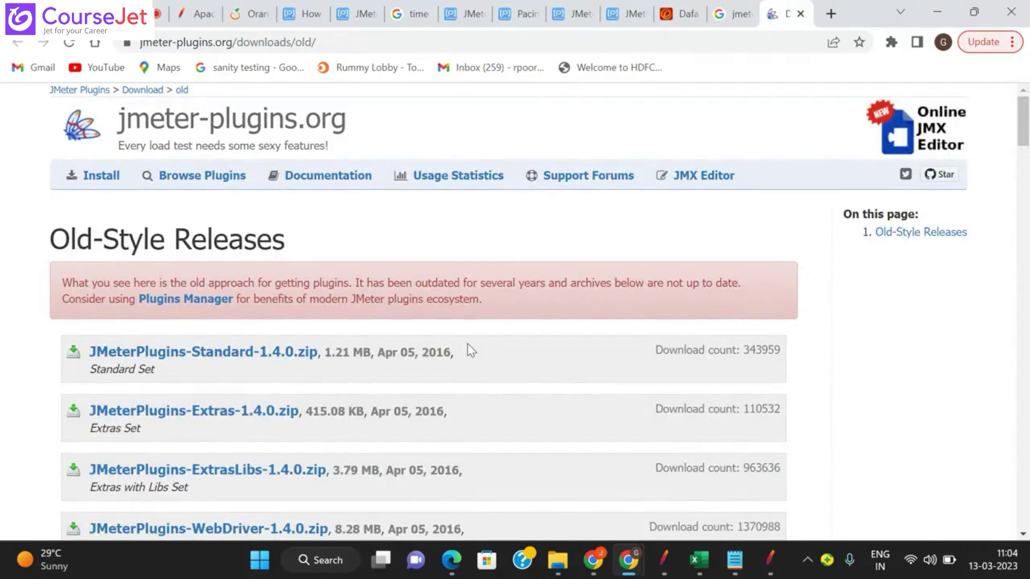
# - Look through the old-style releases and download JMeterPlugins-Standard-1.4.0.zip, JMeterPlugins-Extras-1.4.0.zip and JMeterPlugins-ExtrasLibs-1.4.0.zip
pyautogui.scroll(-4, 470, 350)
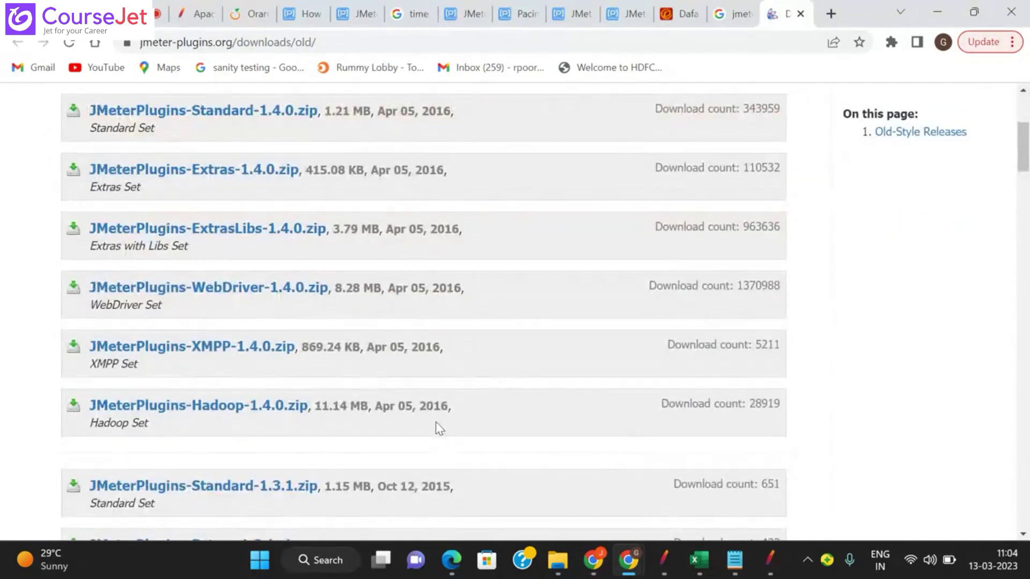
pyautogui.scroll(1, 441, 375)
pyautogui.scroll(-5, 441, 385)
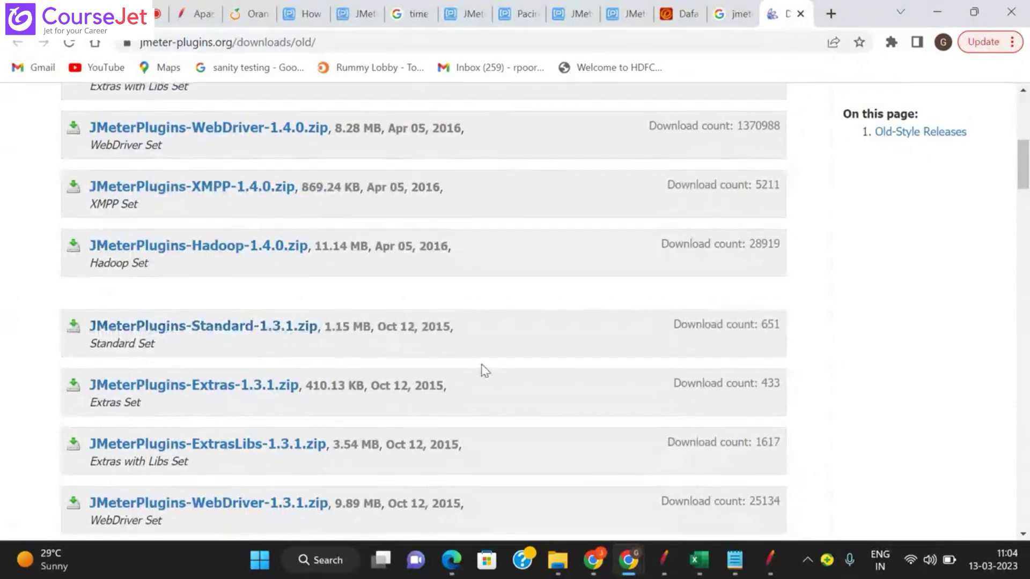
pyautogui.scroll(1, 256, 345)
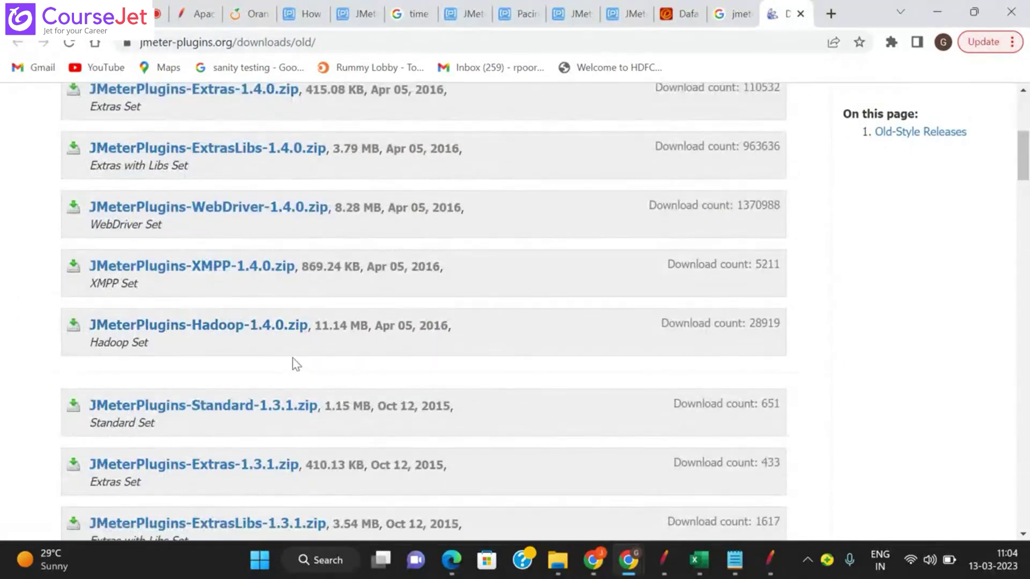
pyautogui.scroll(5, 297, 359)
pyautogui.scroll(-2, 442, 304)
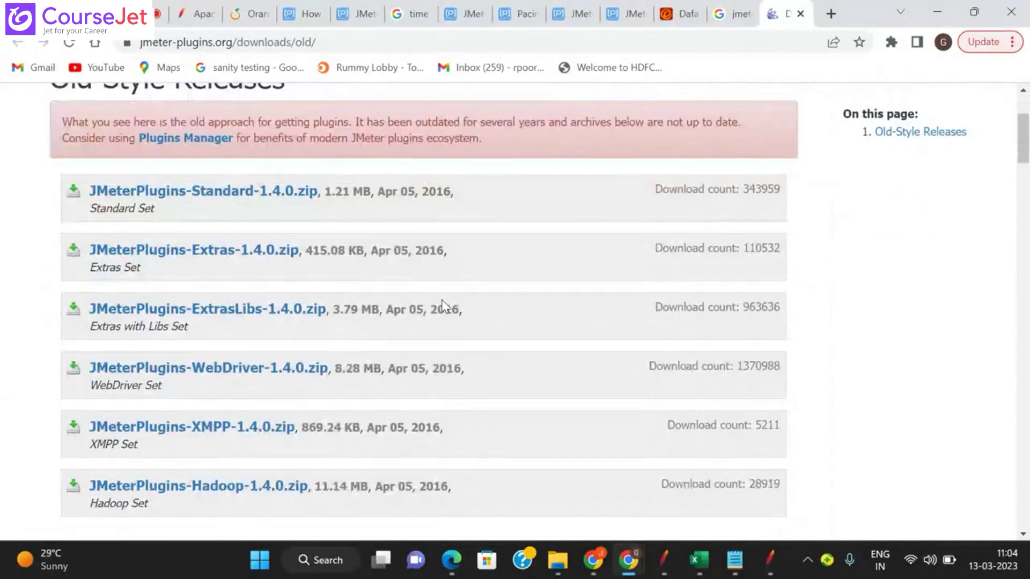
pyautogui.scroll(-1, 442, 306)
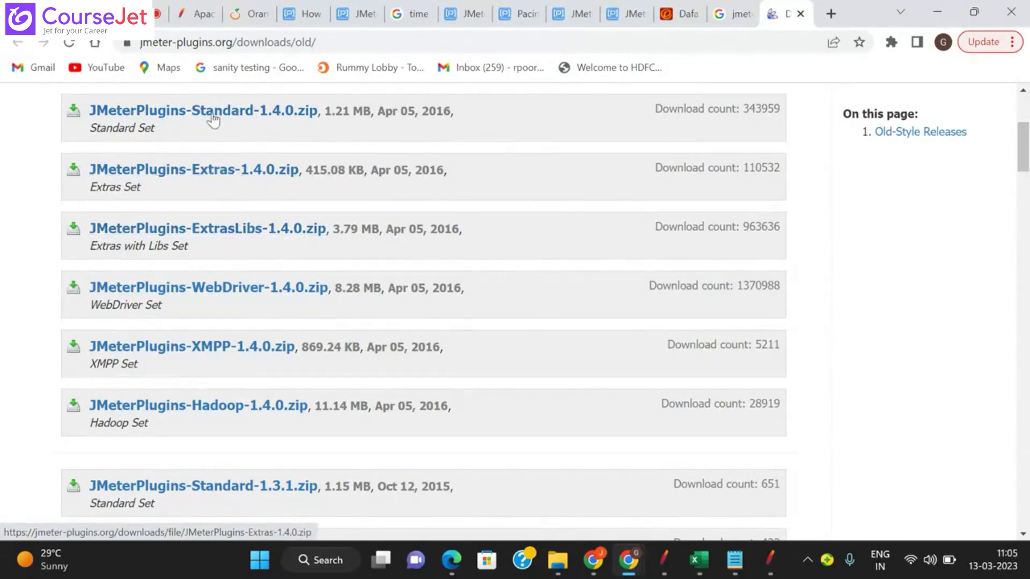
pyautogui.scroll(3, 277, 203)
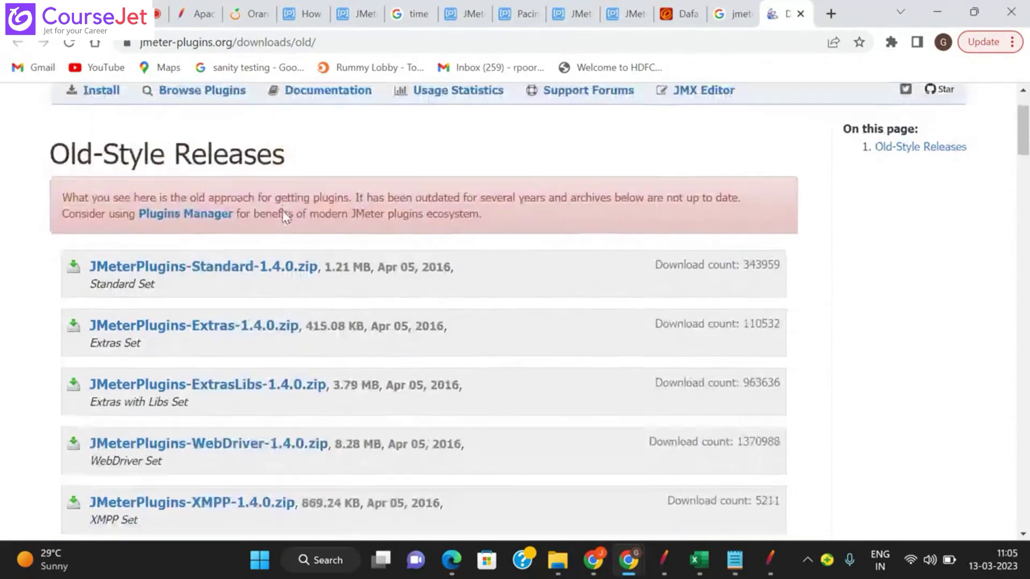
pyautogui.scroll(-1, 284, 215)
pyautogui.click(245, 194)
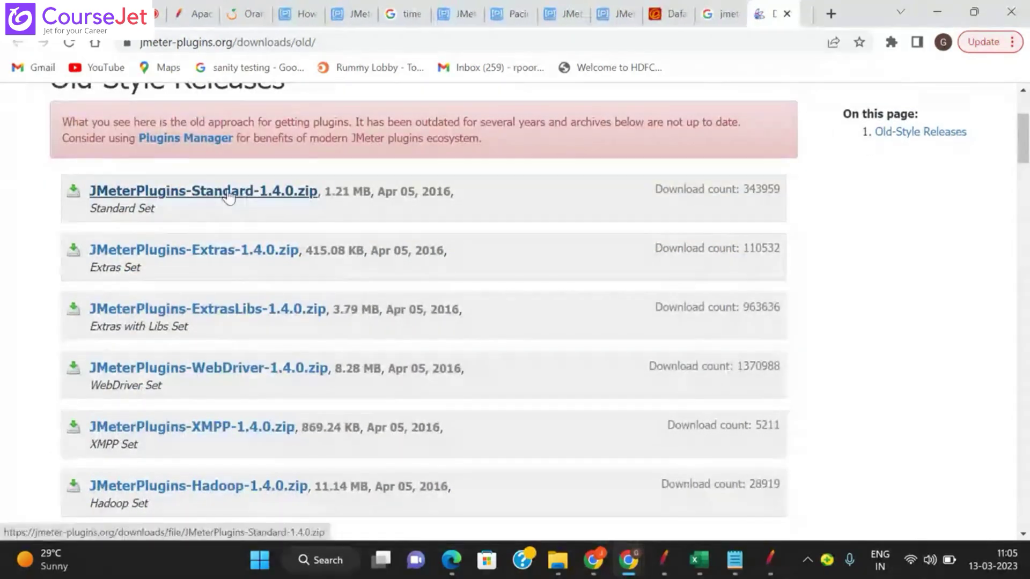
pyautogui.click(244, 309)
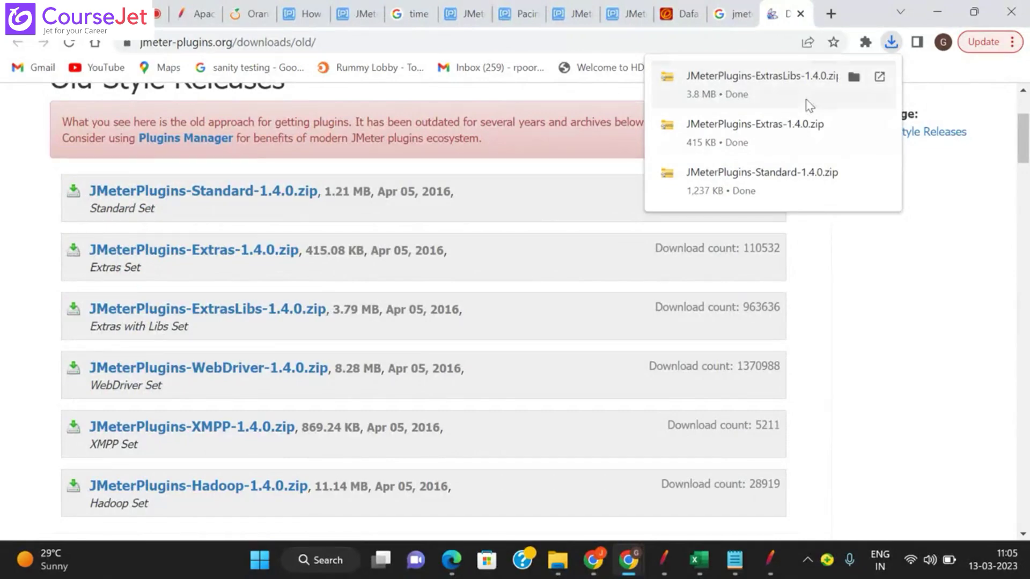
# - Put the three downloaded JMeterPlugins 1.4.0 archives into the Results folder of the project directory under apache-jmeter-5.5
pyautogui.click(853, 78)
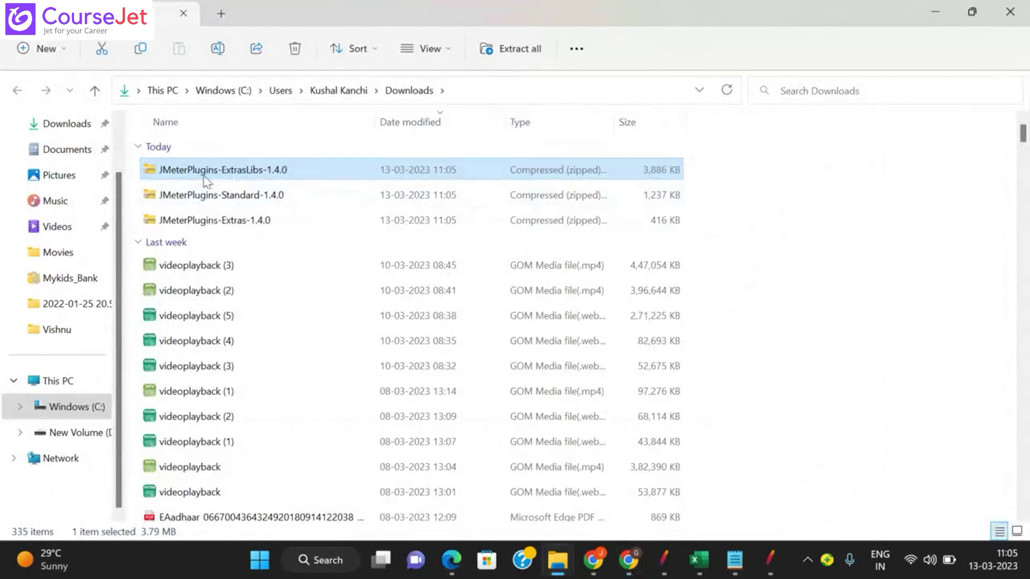
pyautogui.keyDown('shift'); pyautogui.click(248, 217); pyautogui.keyUp('shift')
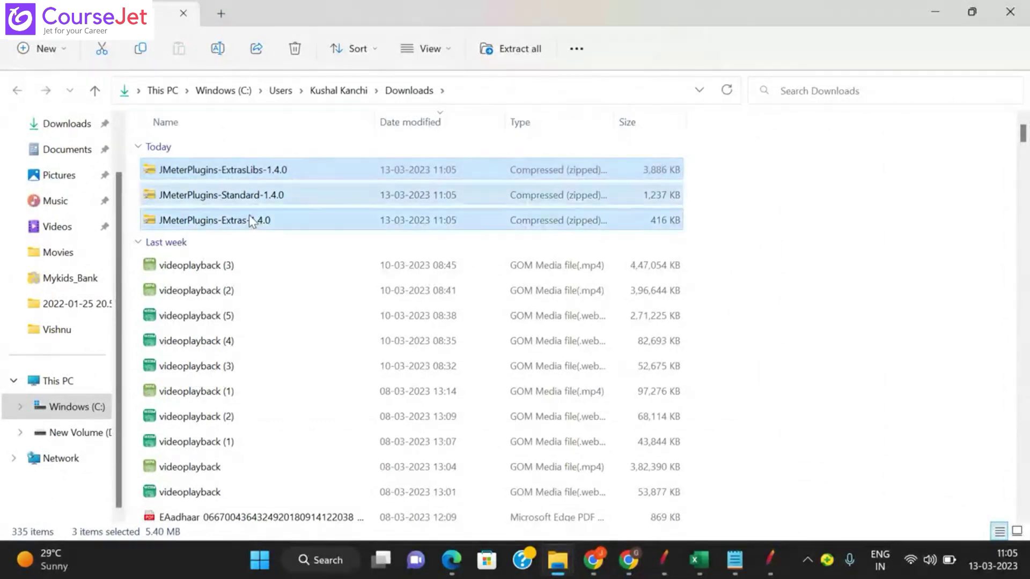
pyautogui.click(67, 337)
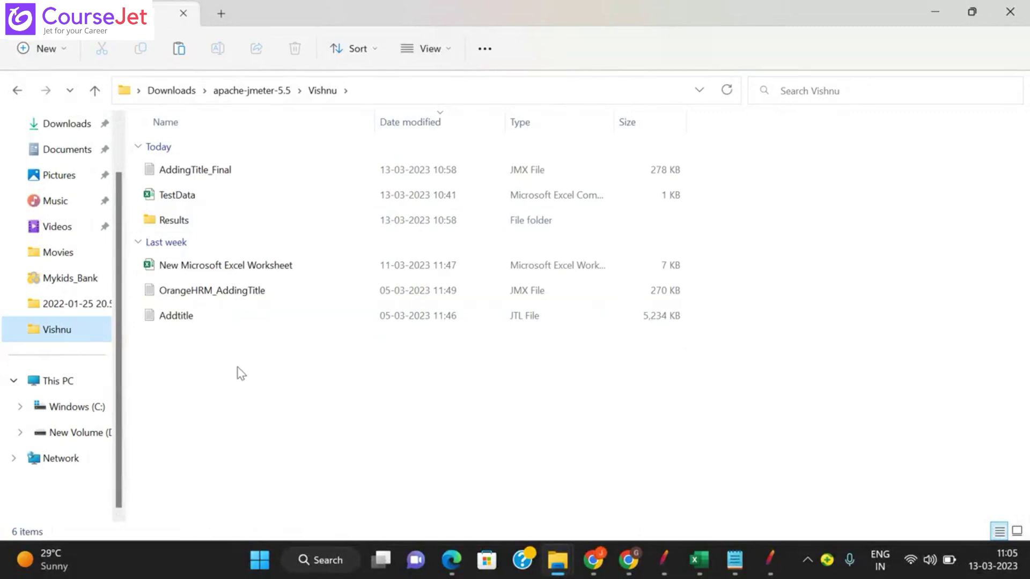
pyautogui.doubleClick(189, 227)
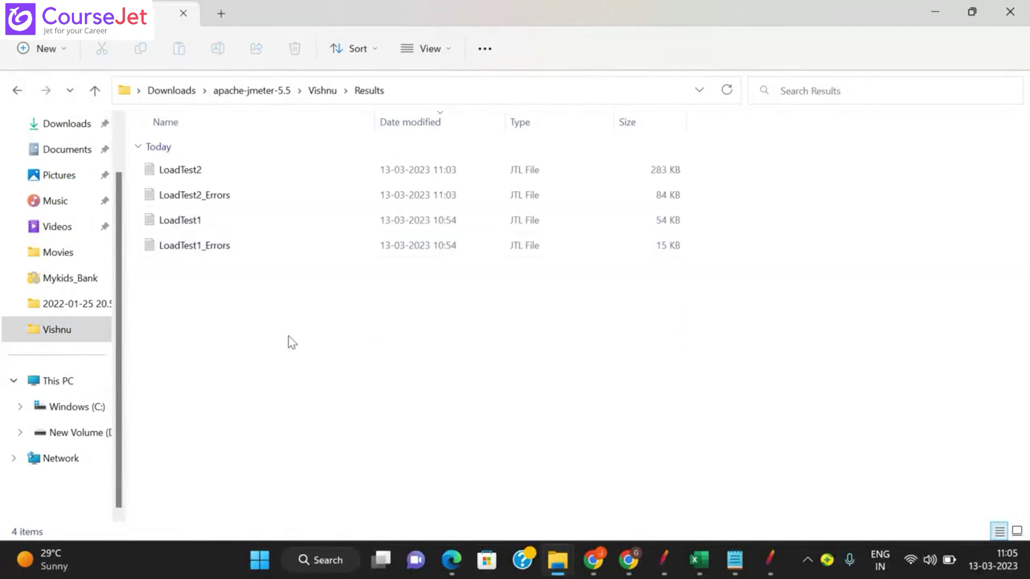
pyautogui.hotkey('ctrl', 'v')
pyautogui.rightClick(340, 417)
# - Extract the JMeterPlugins-Extras-1.4.0 archive into its own folder in Results and close the extracted folder's window
pyautogui.click(198, 270)
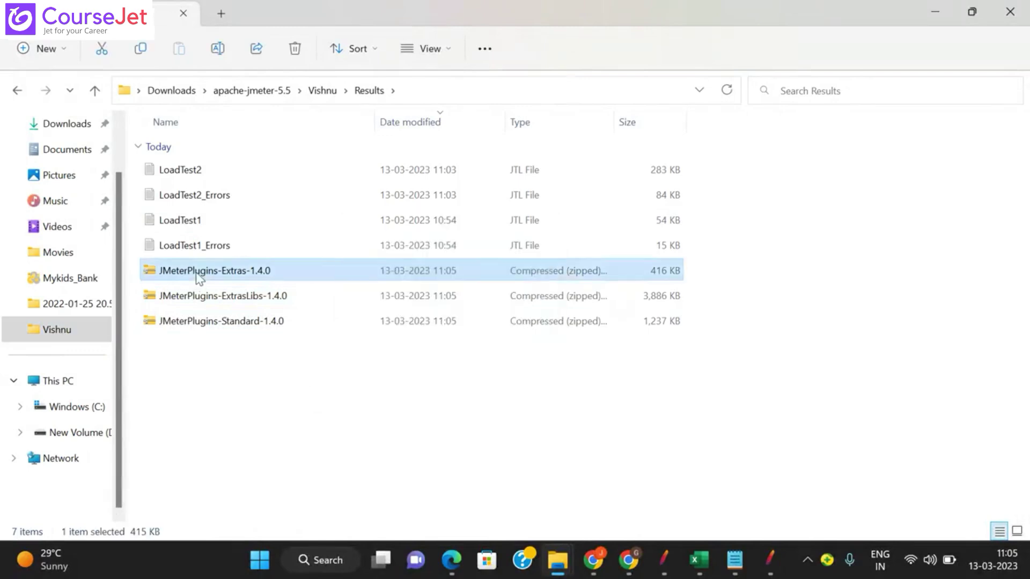
pyautogui.rightClick(198, 271)
pyautogui.moveTo(264, 205)
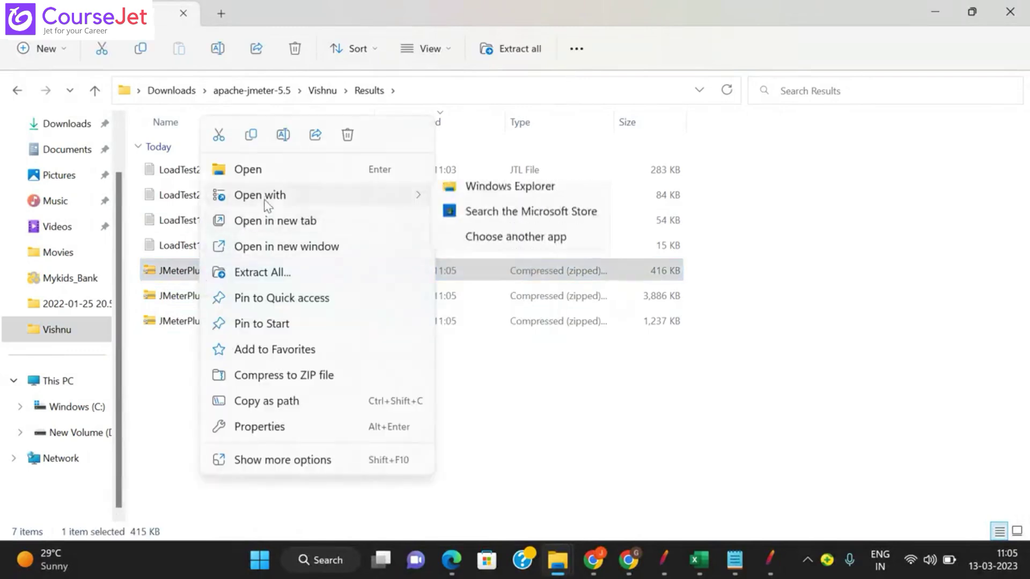
pyautogui.click(266, 272)
pyautogui.click(649, 446)
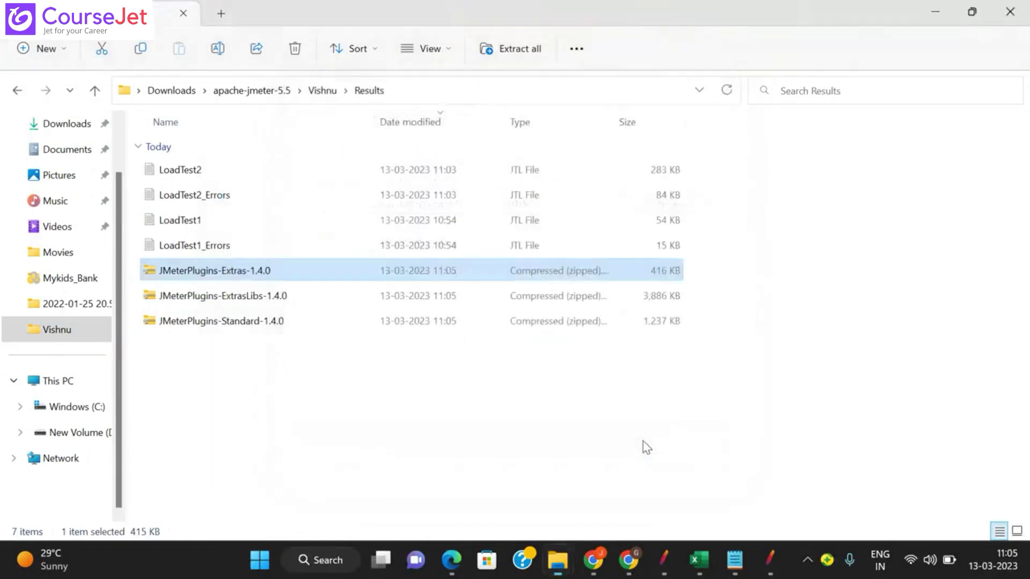
pyautogui.click(1019, 10)
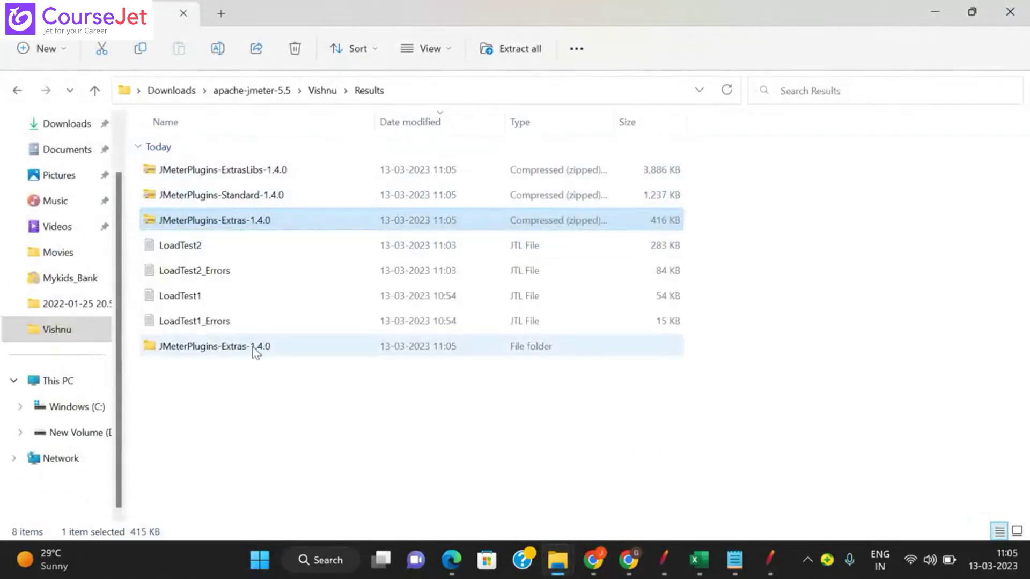
# - Extract the JMeterPlugins-Standard-1.4.0 archive into its own folder in Results and close the extracted folder's window
pyautogui.click(271, 196)
pyautogui.rightClick(270, 195)
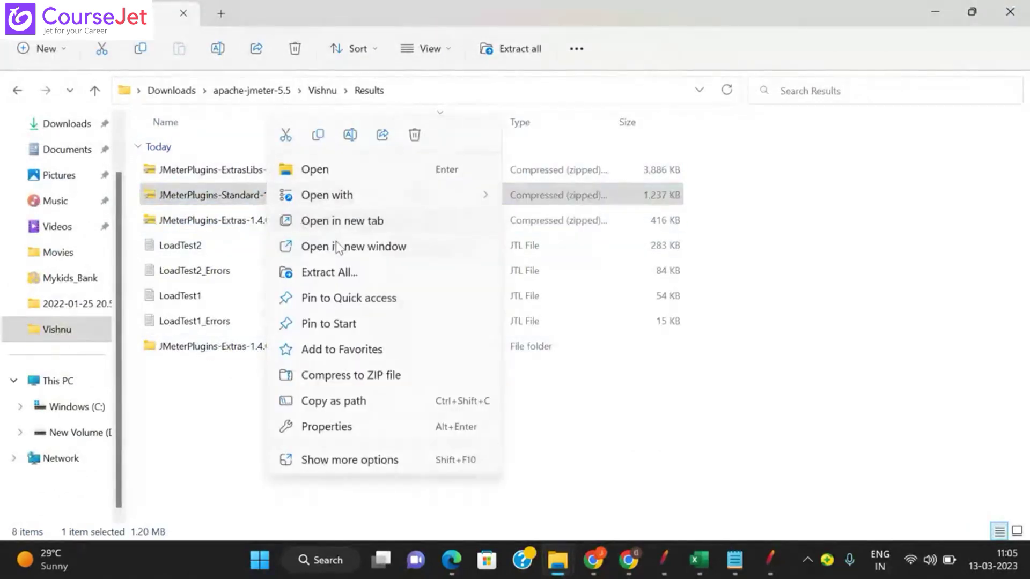
pyautogui.click(329, 272)
pyautogui.click(658, 446)
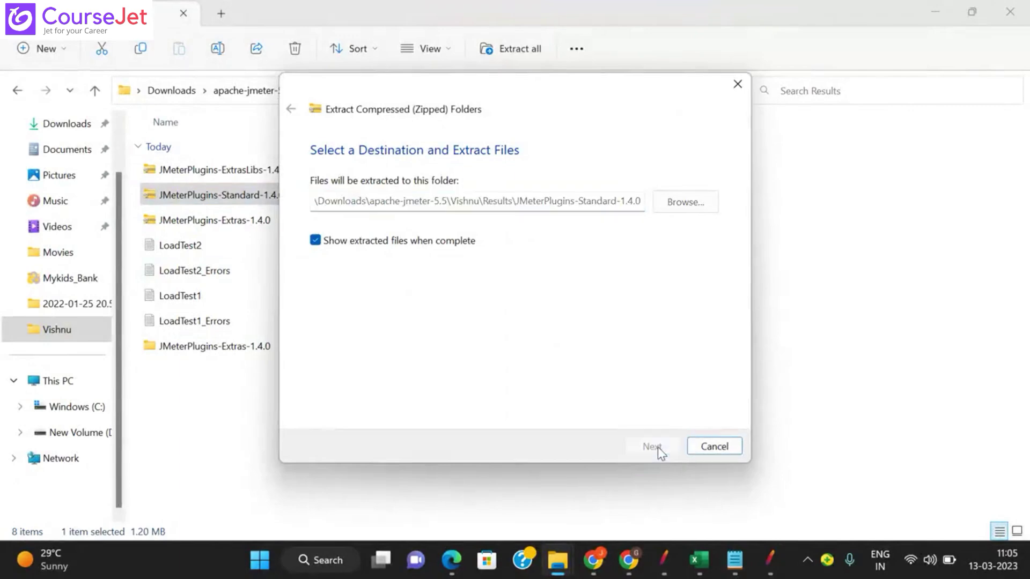
pyautogui.click(1010, 12)
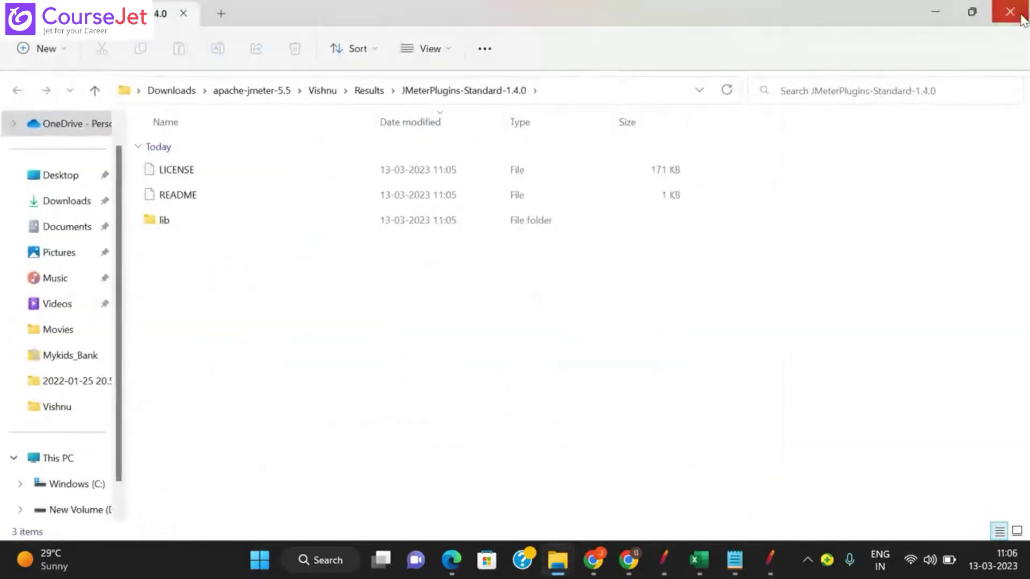
# - Extract the JMeterPlugins-ExtrasLibs-1.4.0 archive into its own folder in Results and close the extracted folder's window
pyautogui.click(228, 170)
pyautogui.rightClick(228, 171)
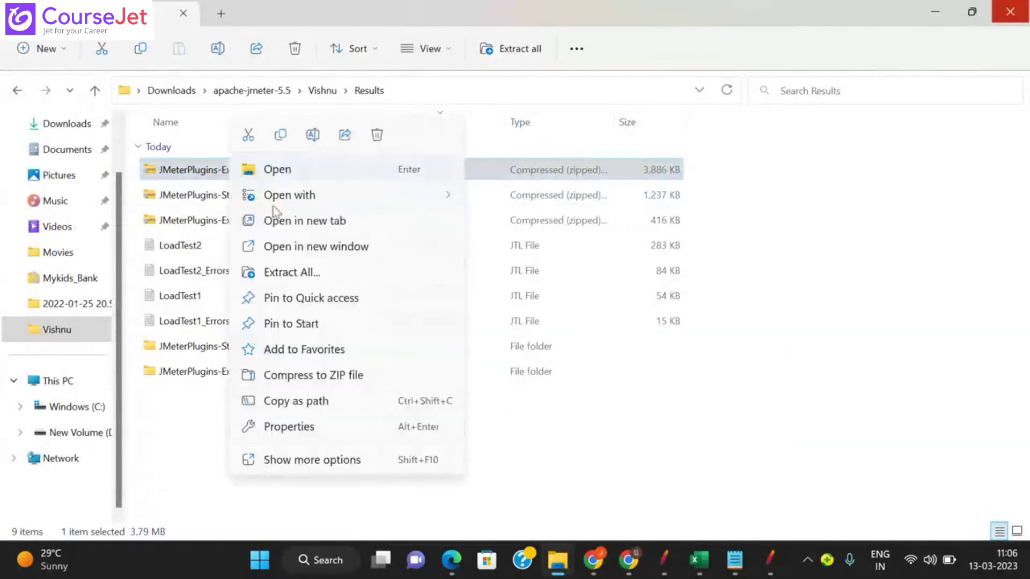
pyautogui.click(279, 272)
pyautogui.click(651, 446)
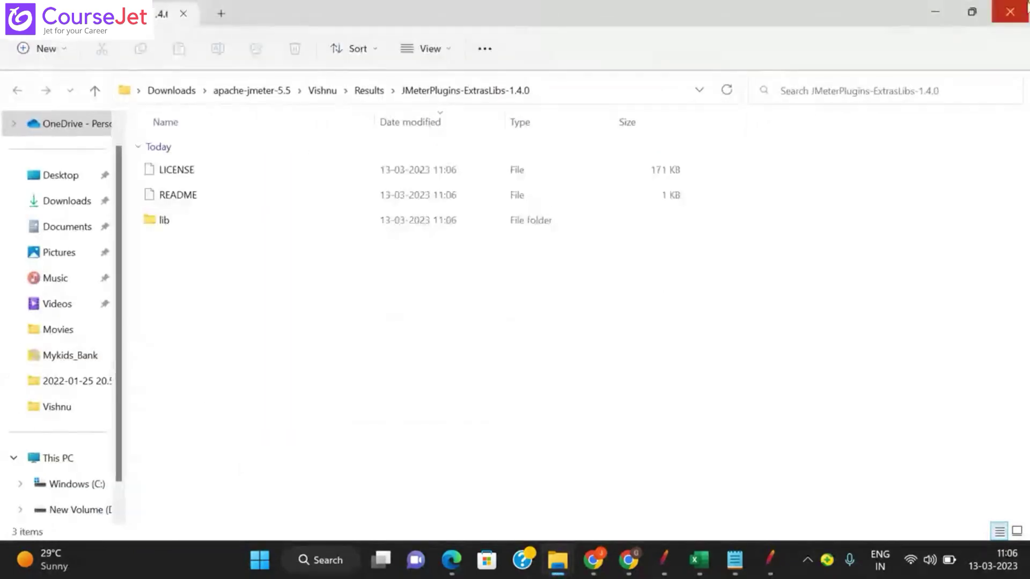
pyautogui.click(1009, 12)
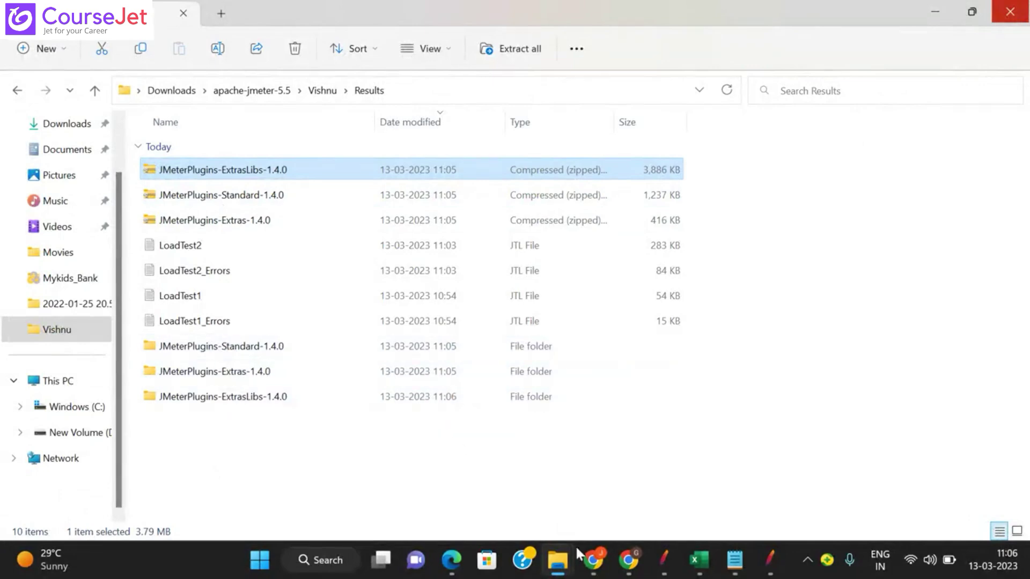
# - Open the ext folder inside the JMeter installation's lib folder under apache-jmeter-5.5, sorting lib by name to locate it
pyautogui.moveTo(562, 570)
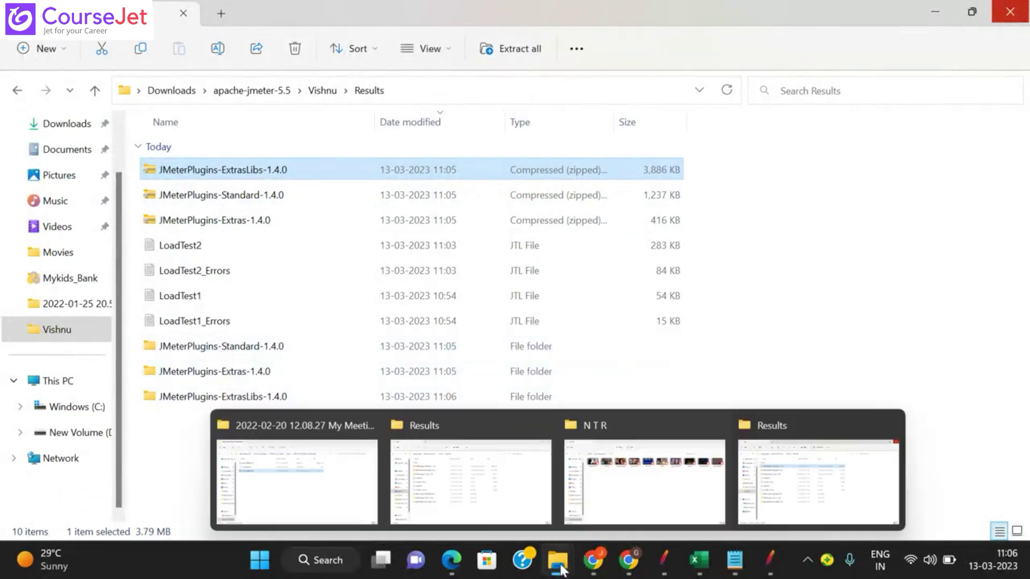
pyautogui.click(275, 464)
pyautogui.click(60, 432)
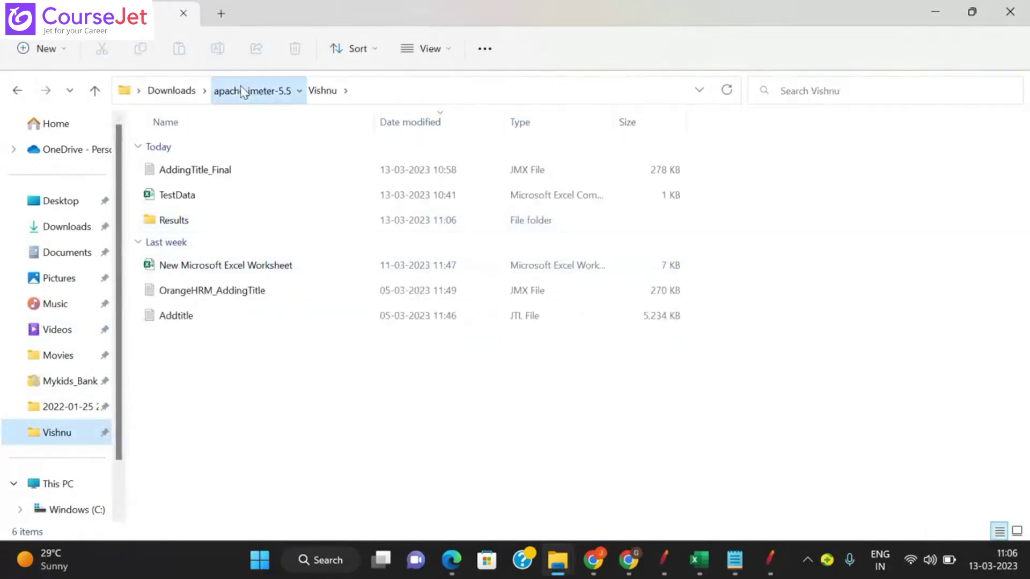
pyautogui.click(252, 90)
pyautogui.doubleClick(189, 220)
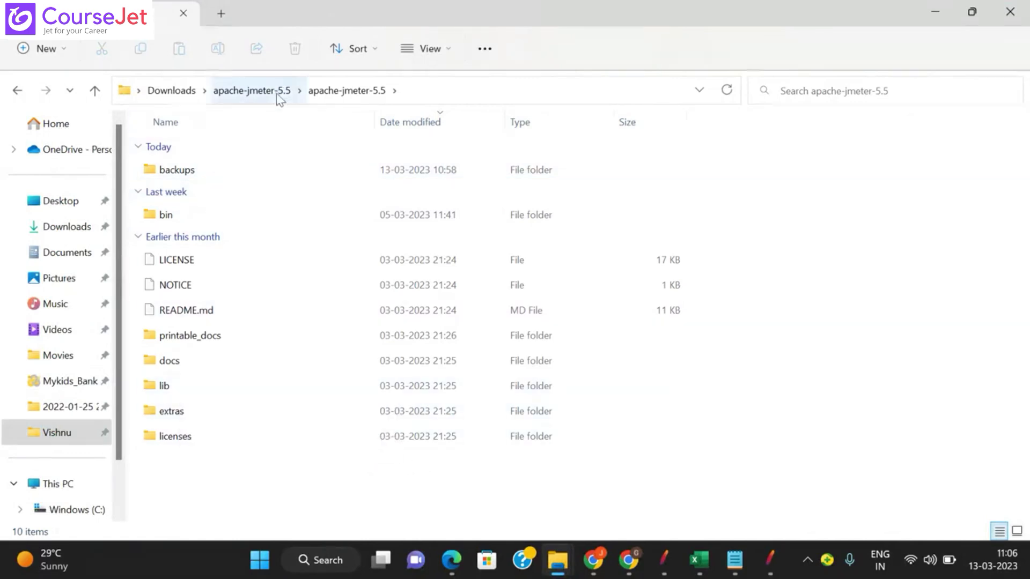
pyautogui.click(171, 394)
pyautogui.doubleClick(171, 394)
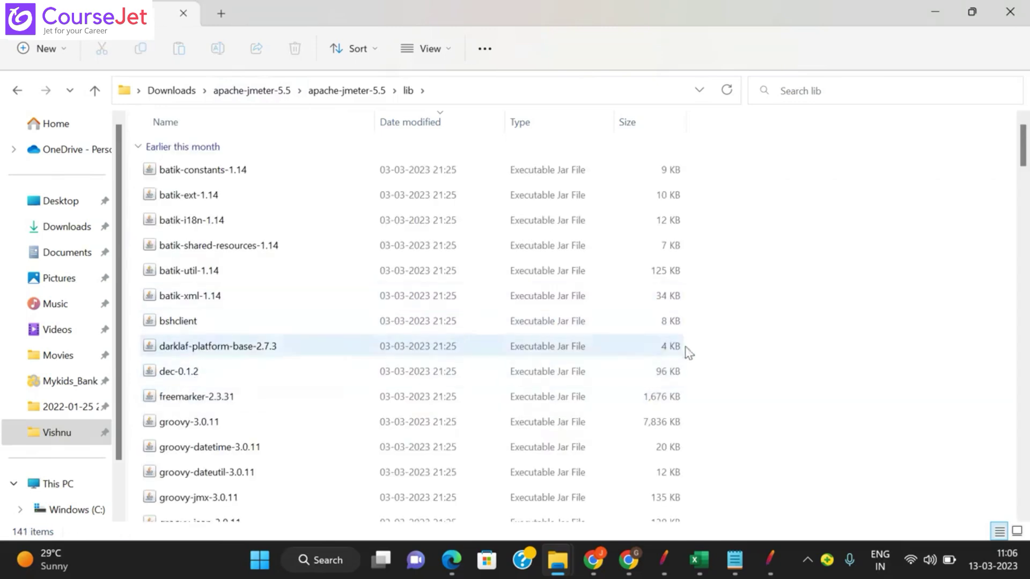
pyautogui.scroll(-20, 453, 343)
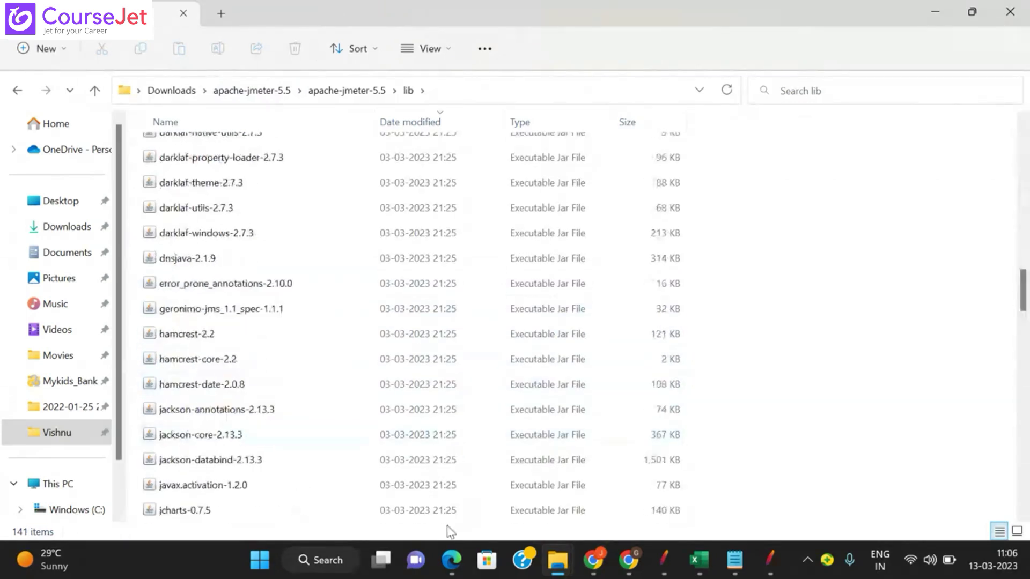
pyautogui.scroll(-10, 413, 423)
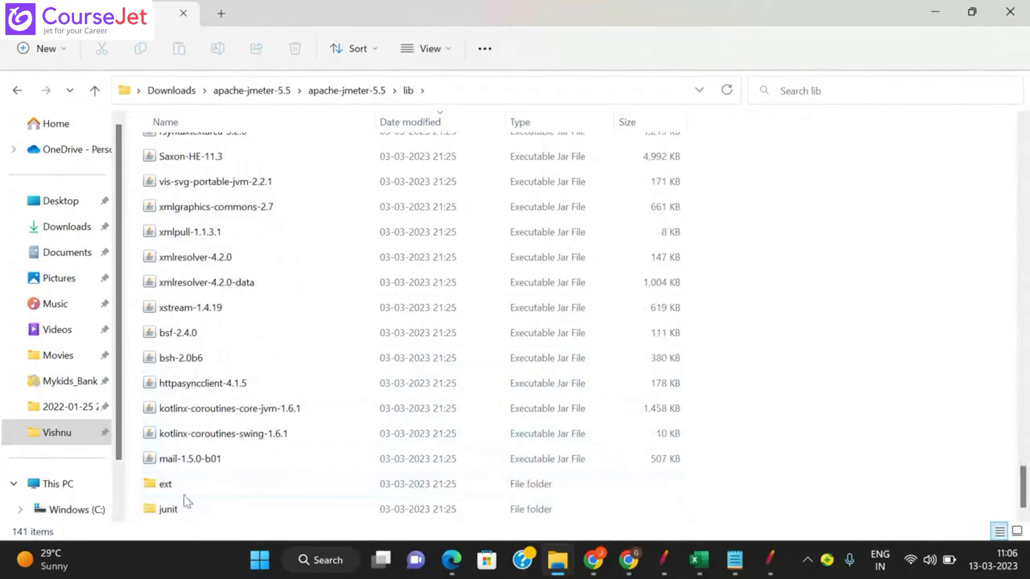
pyautogui.scroll(1, 258, 115)
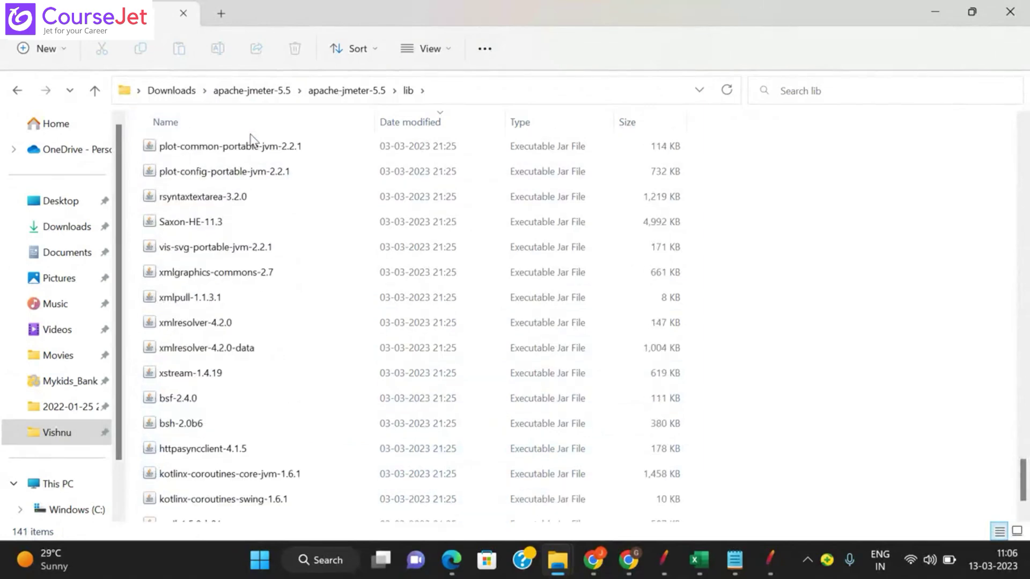
pyautogui.click(187, 129)
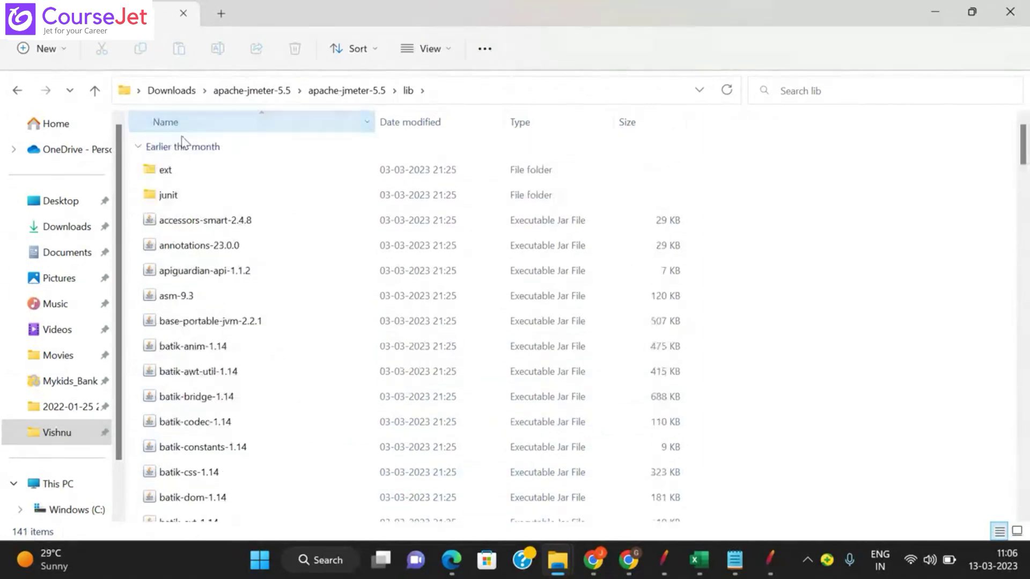
pyautogui.doubleClick(185, 171)
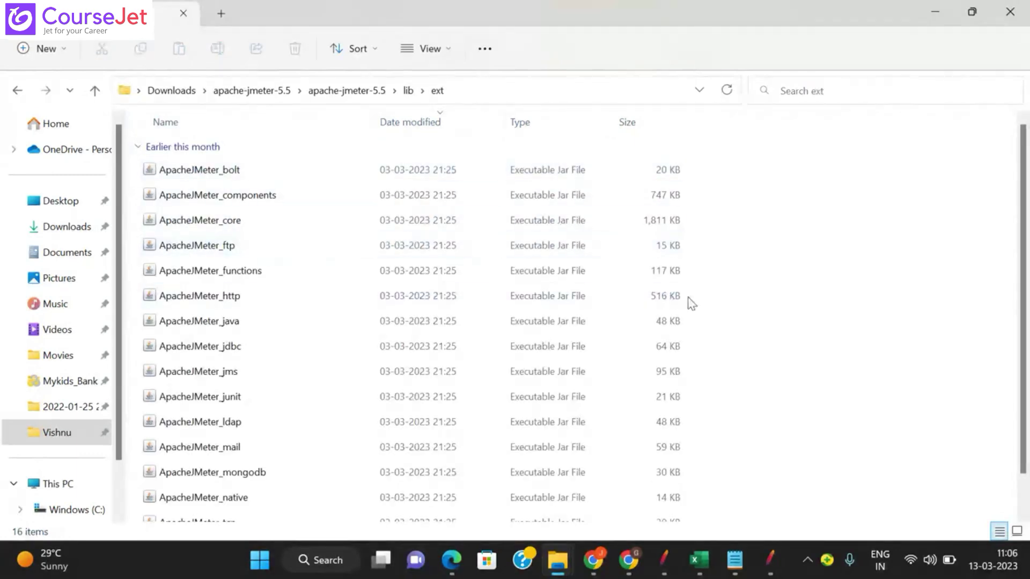
# - Copy all files from the lib\ext folder of the extracted JMeterPlugins-Standard-1.4.0 into JMeter's own lib\ext folder
pyautogui.hotkey('alt', 'Tab')
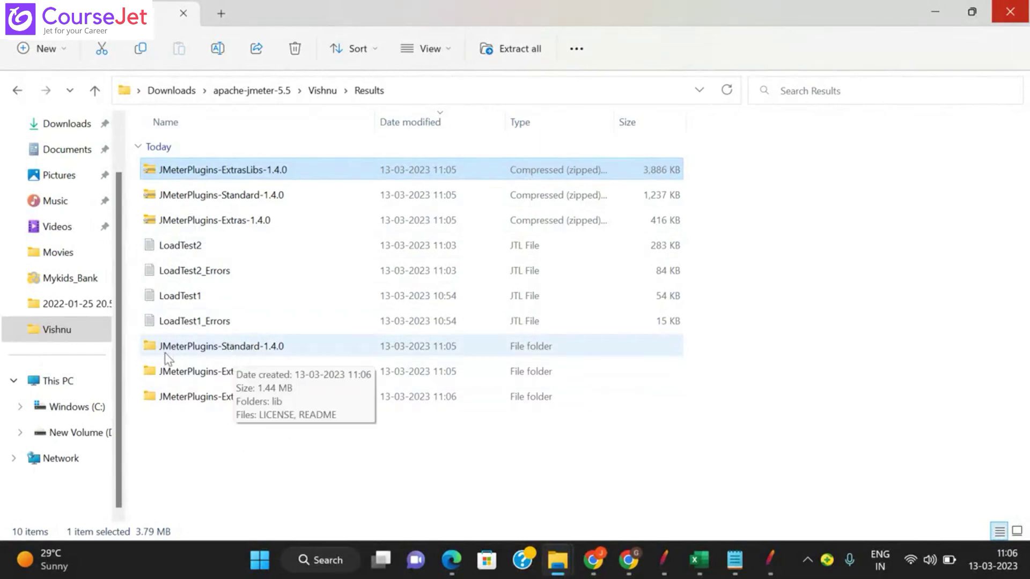
pyautogui.doubleClick(258, 348)
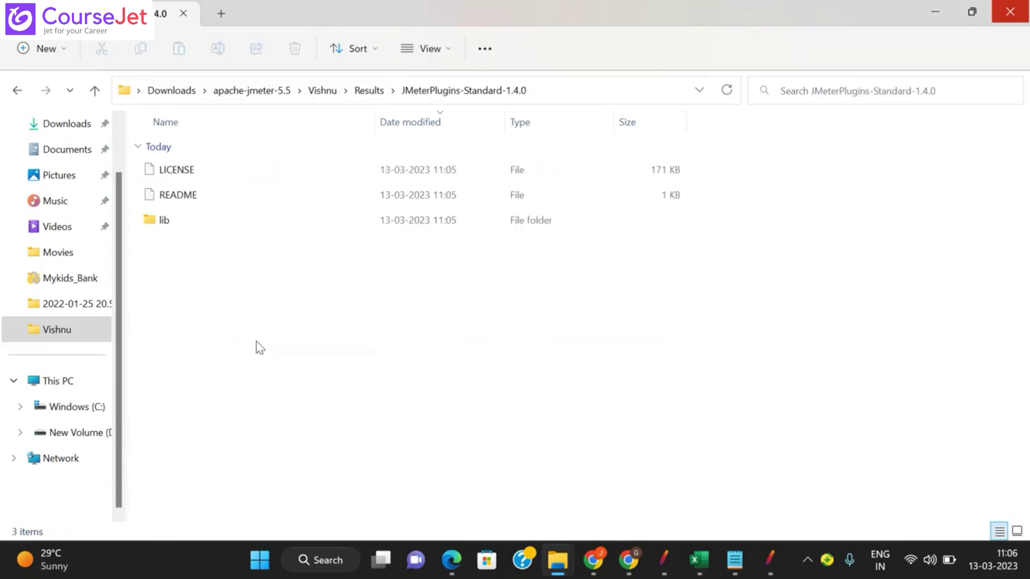
pyautogui.doubleClick(170, 223)
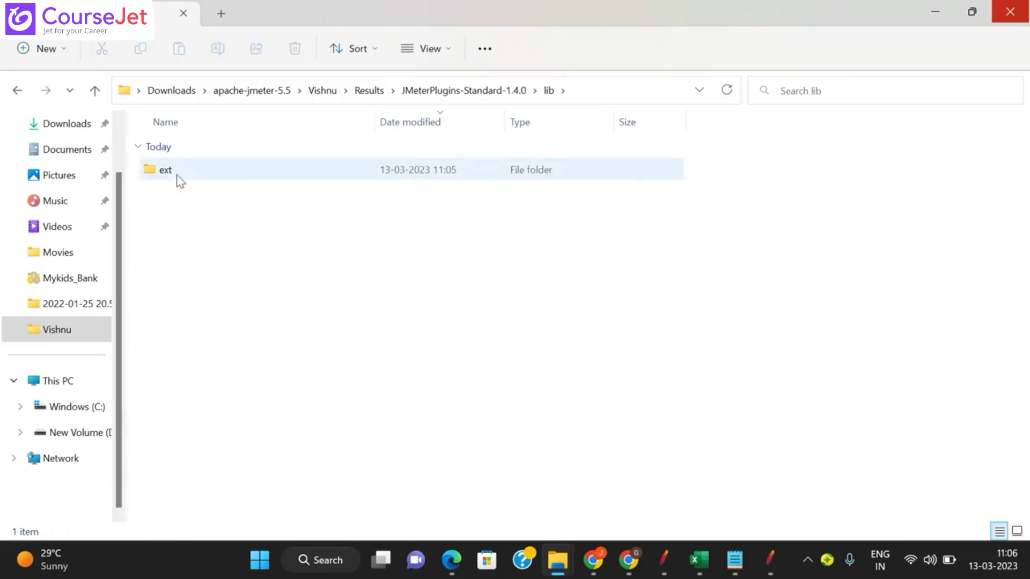
pyautogui.doubleClick(177, 176)
pyautogui.hotkey('ctrl', 'a')
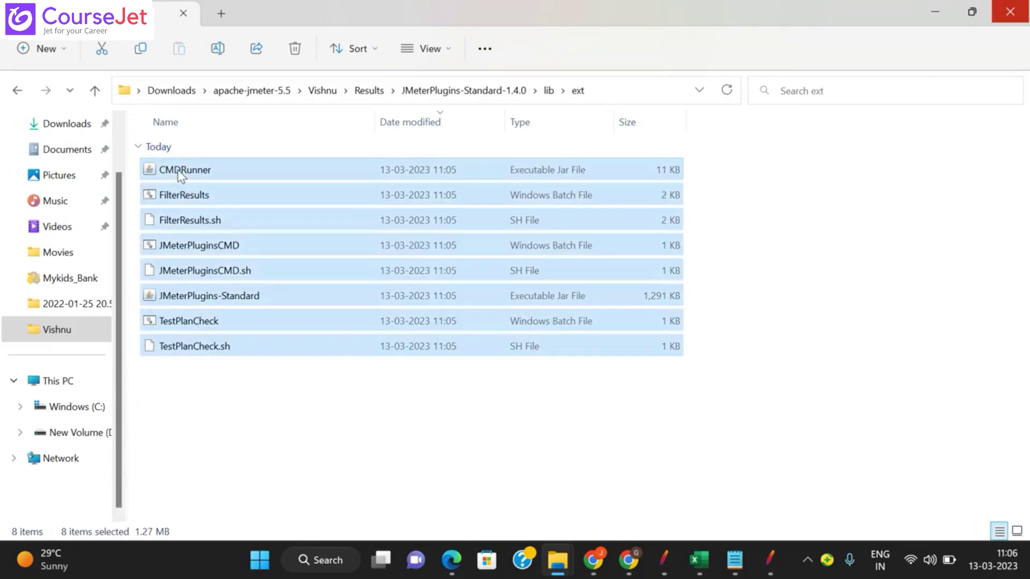
pyautogui.hotkey('ctrl', 'c')
pyautogui.hotkey('alt', 'Tab')
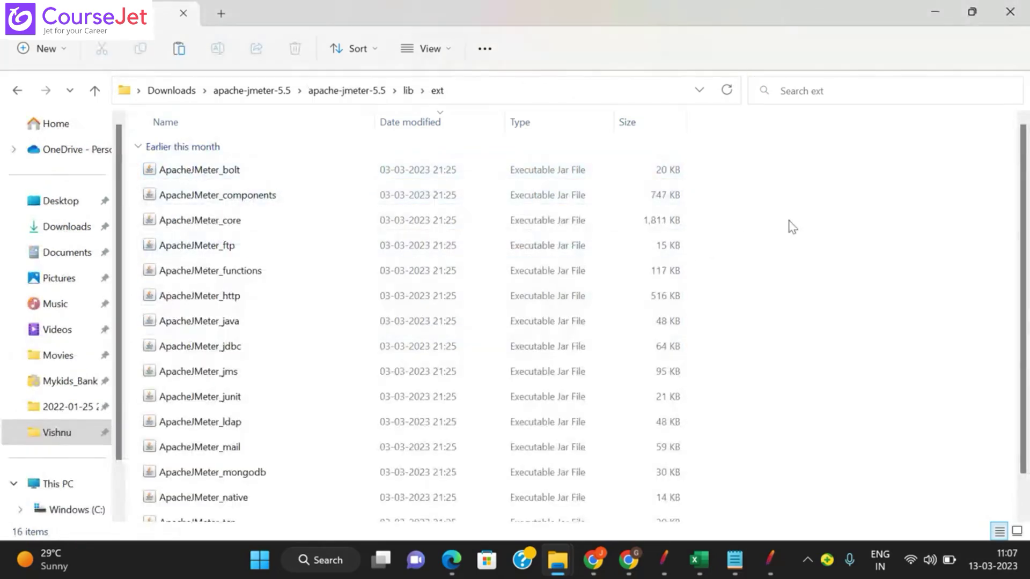
pyautogui.hotkey('ctrl', 'v')
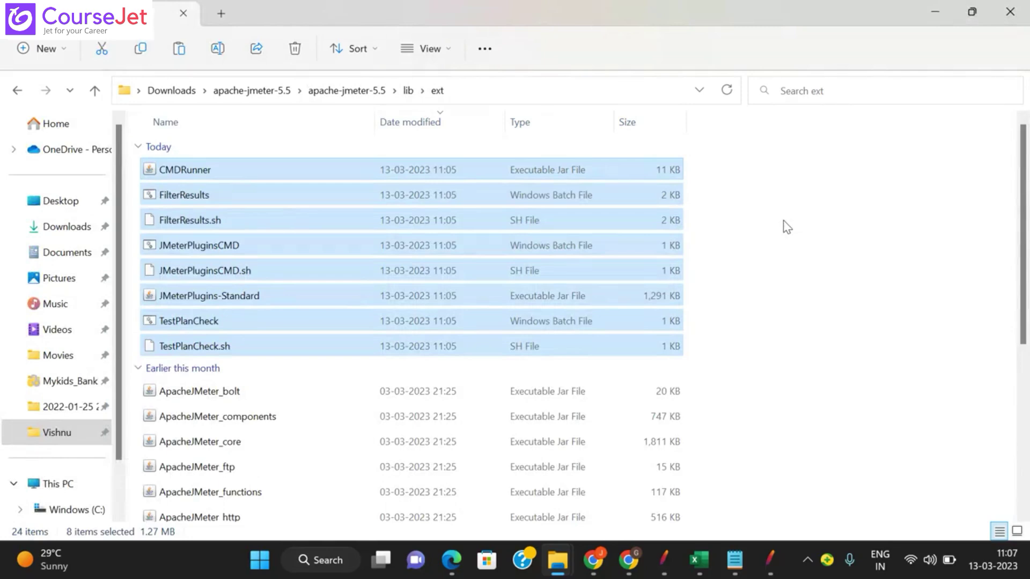
# - Return from the Standard plugin's ext folder to the Results folder holding the extracted plugin folders
pyautogui.hotkey('alt', 'Tab')
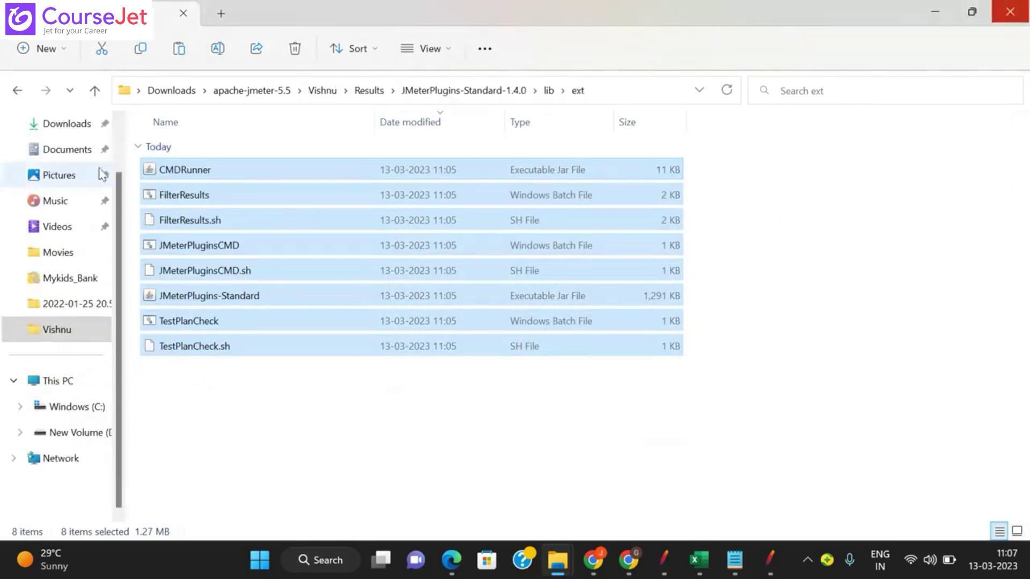
pyautogui.click(324, 92)
pyautogui.doubleClick(180, 221)
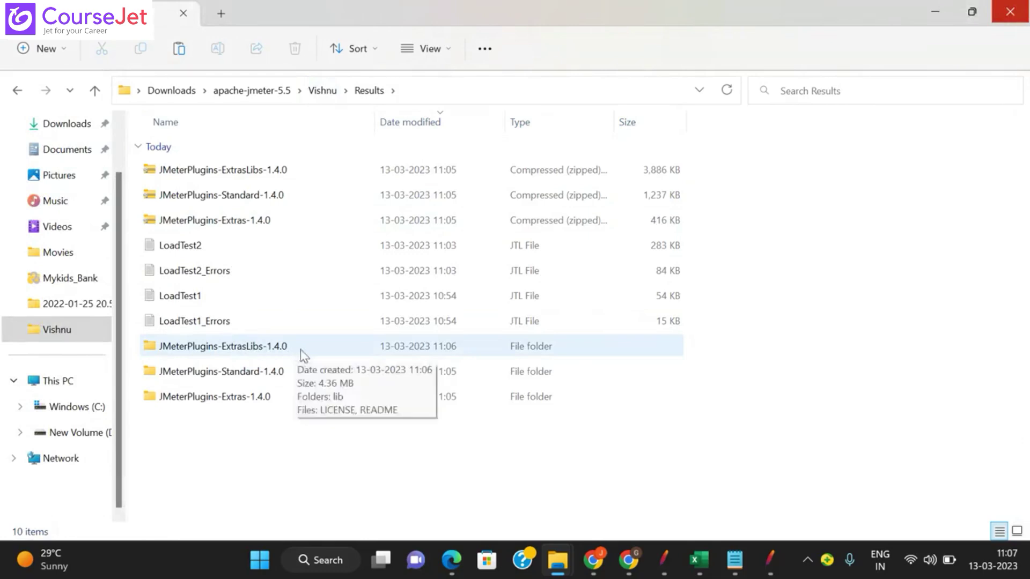
pyautogui.doubleClick(235, 373)
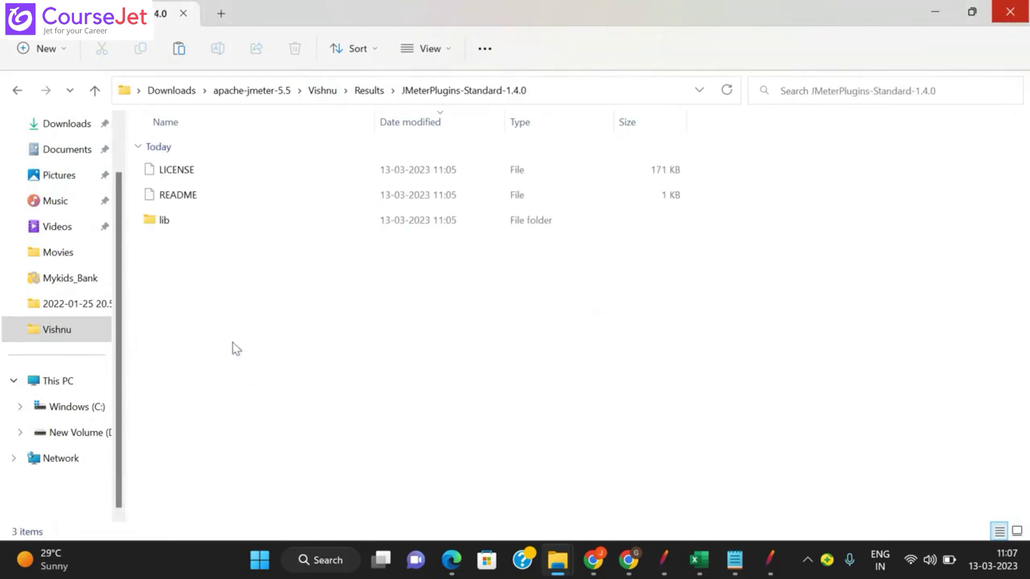
pyautogui.click(169, 222)
pyautogui.doubleClick(168, 222)
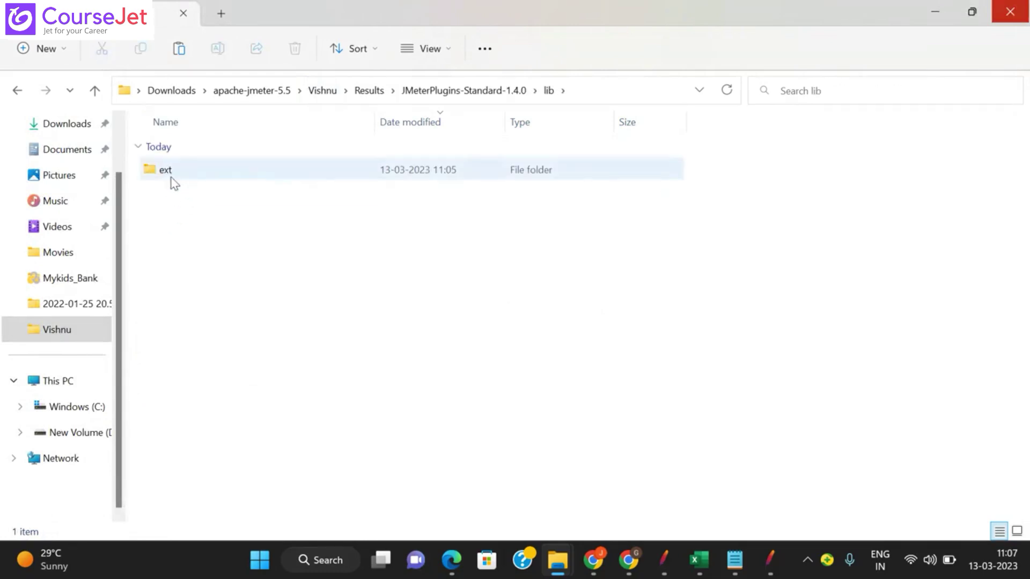
pyautogui.doubleClick(172, 179)
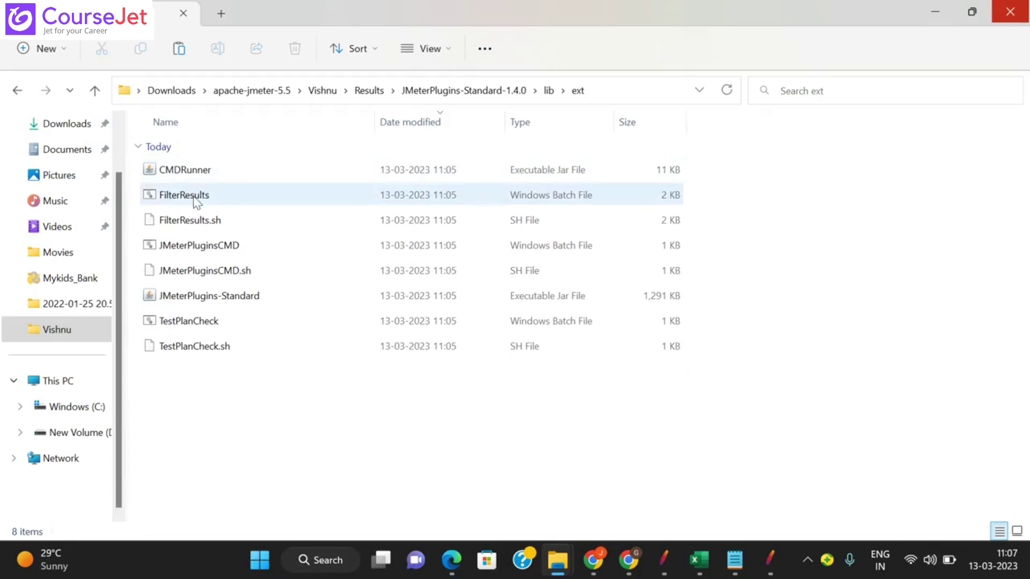
pyautogui.click(18, 91)
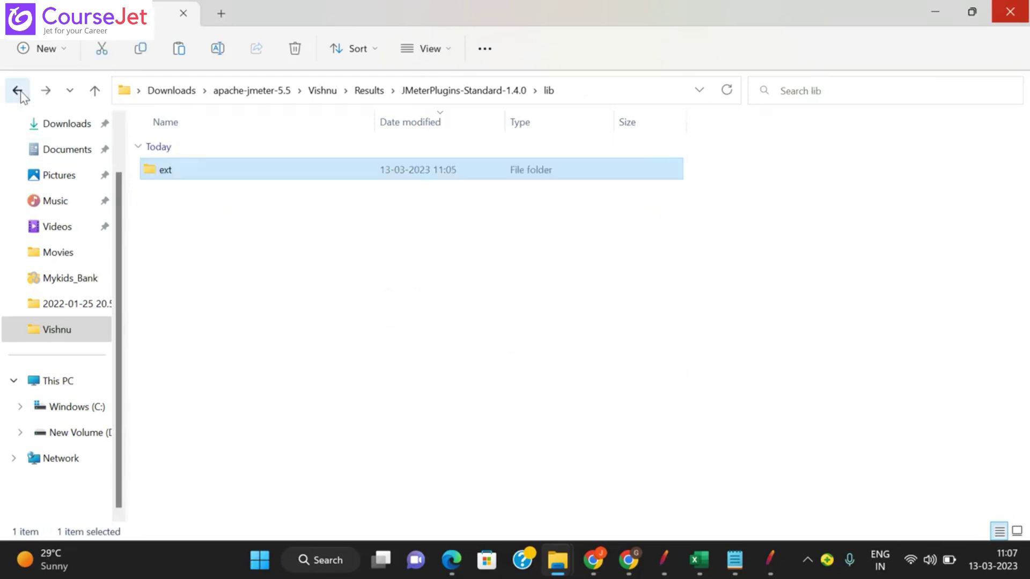
pyautogui.click(18, 91)
pyautogui.click(18, 92)
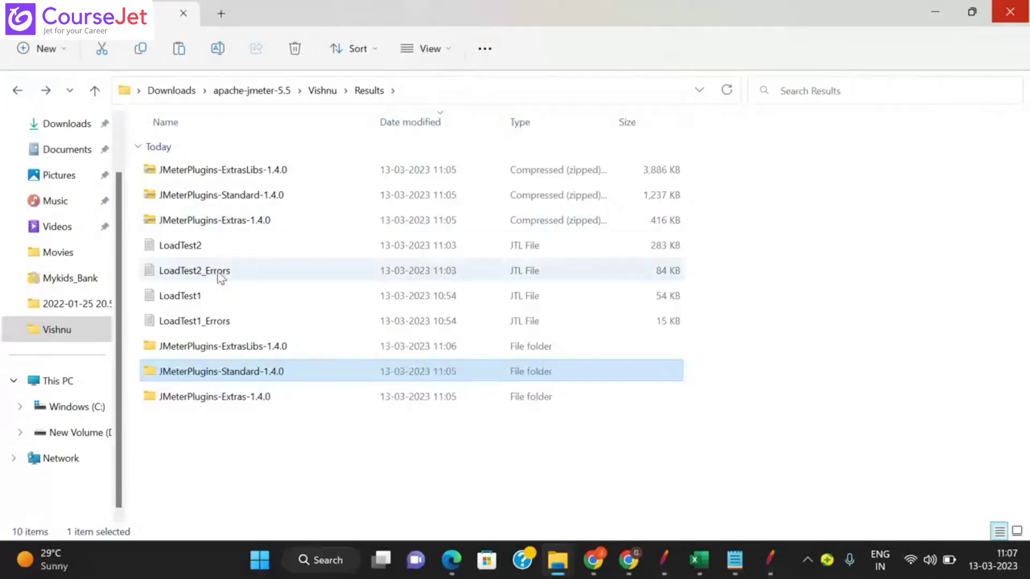
# - Copy the JMeterPlugins-ExtrasLibs jar from the lib\ext folder of JMeterPlugins-ExtrasLibs-1.4.0 into JMeter's own lib\ext folder
pyautogui.doubleClick(250, 349)
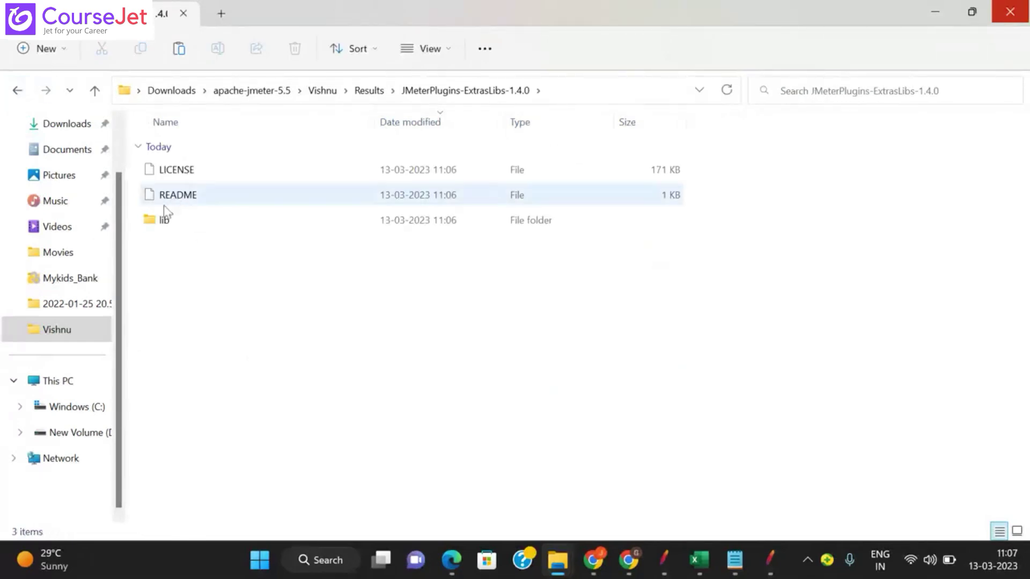
pyautogui.doubleClick(164, 220)
pyautogui.scroll(-1, 241, 279)
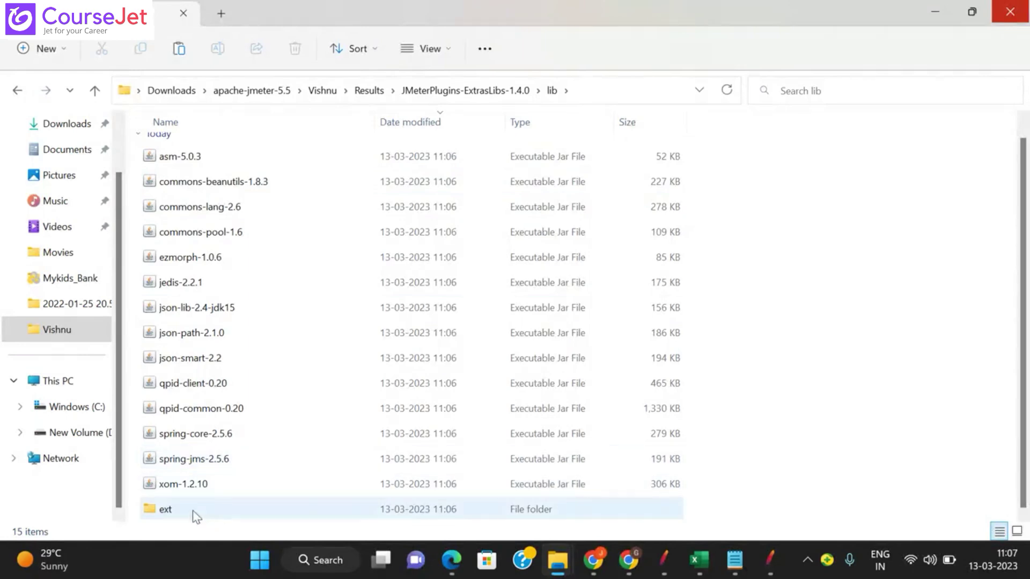
pyautogui.doubleClick(164, 514)
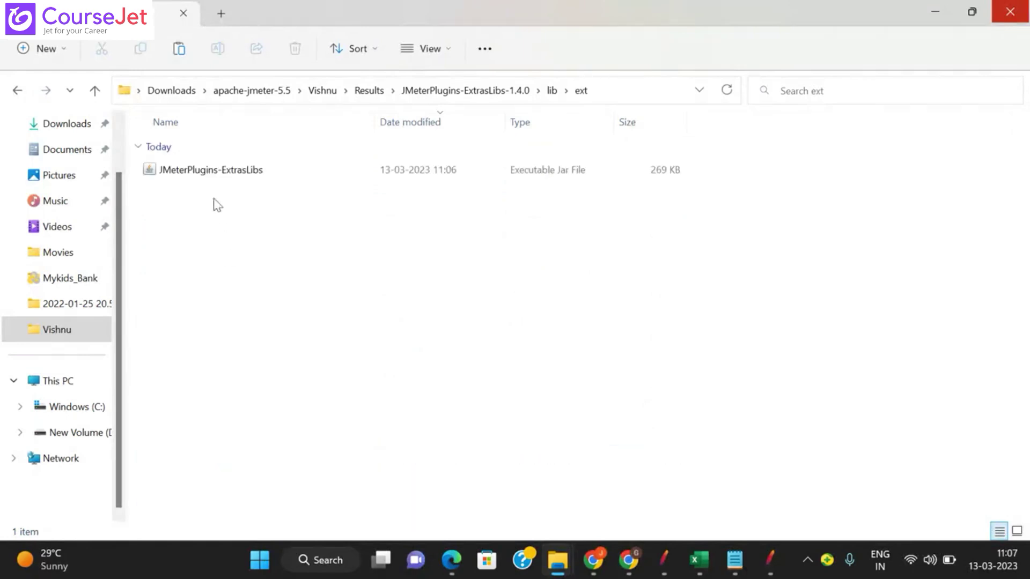
pyautogui.click(209, 174)
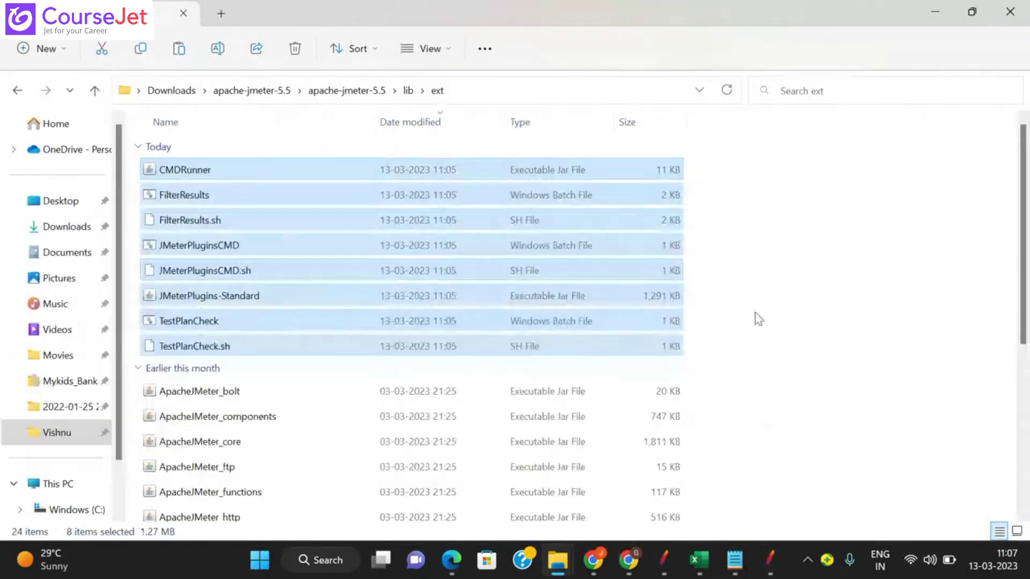
pyautogui.click(772, 296)
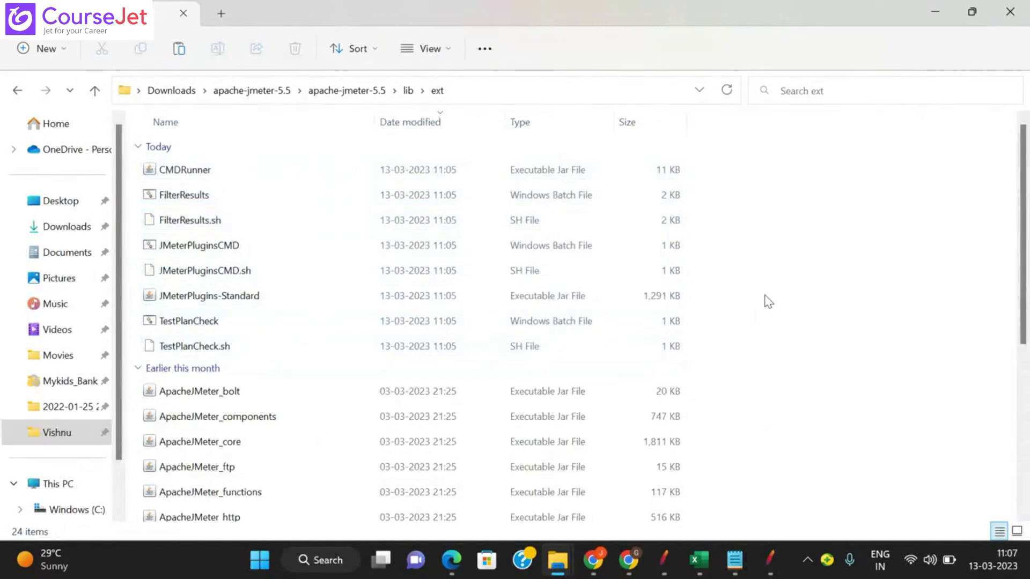
pyautogui.hotkey('ctrl', 'v')
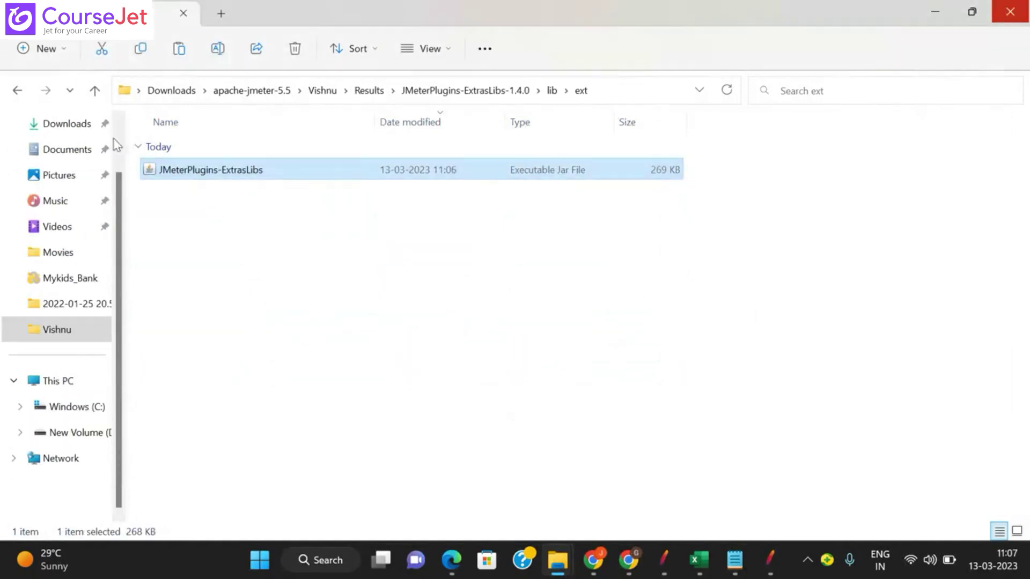
# - Copy the JMeterPlugins-Extras jar from the lib\ext folder of JMeterPlugins-Extras-1.4.0 into JMeter's own lib\ext folder
pyautogui.click(18, 90)
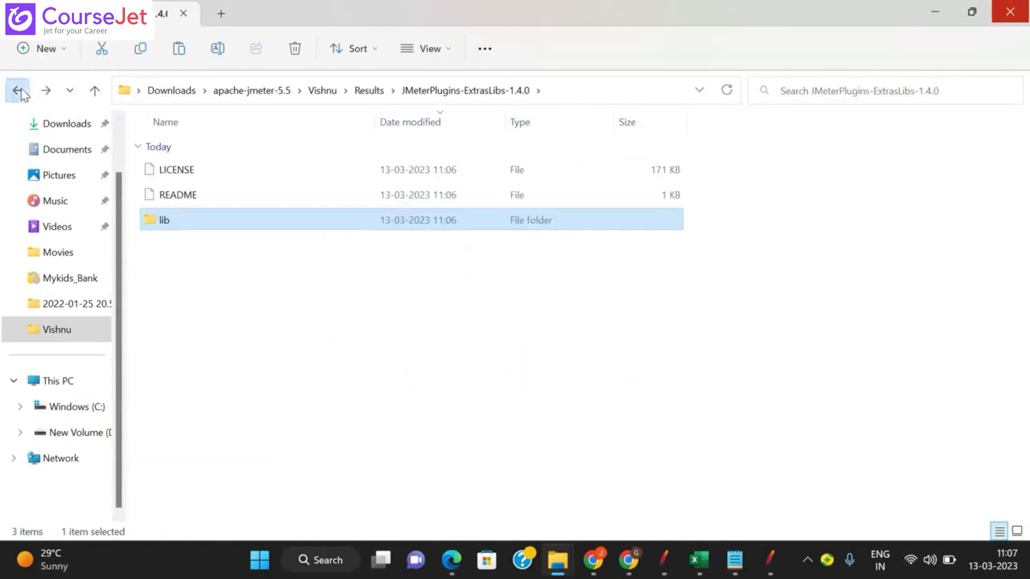
pyautogui.click(18, 90)
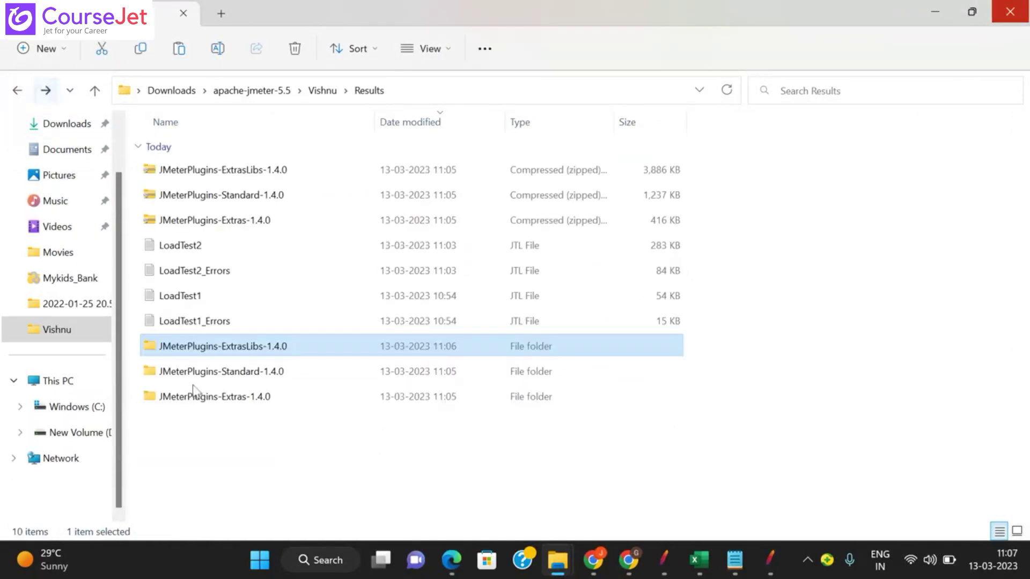
pyautogui.doubleClick(244, 400)
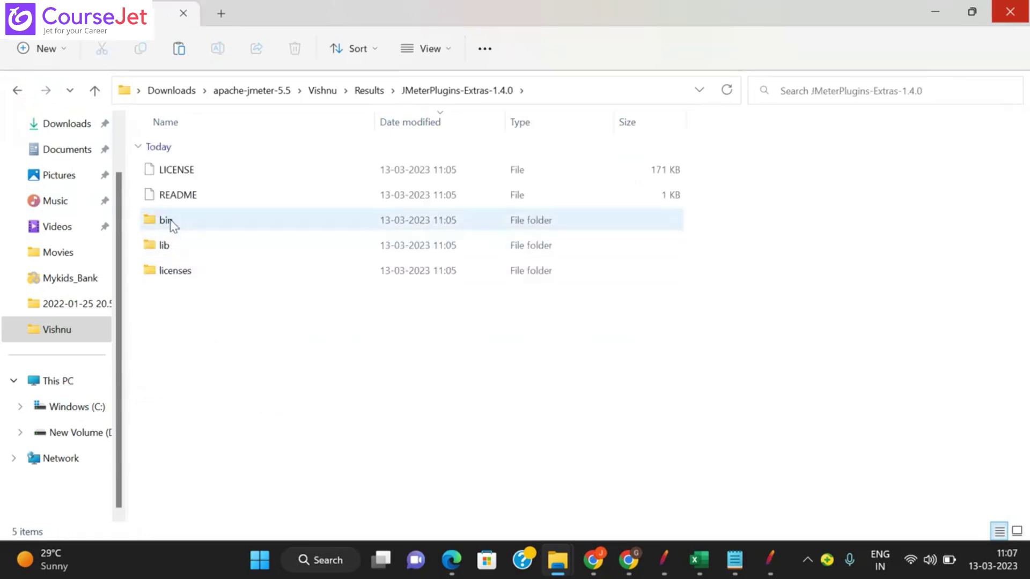
pyautogui.doubleClick(165, 247)
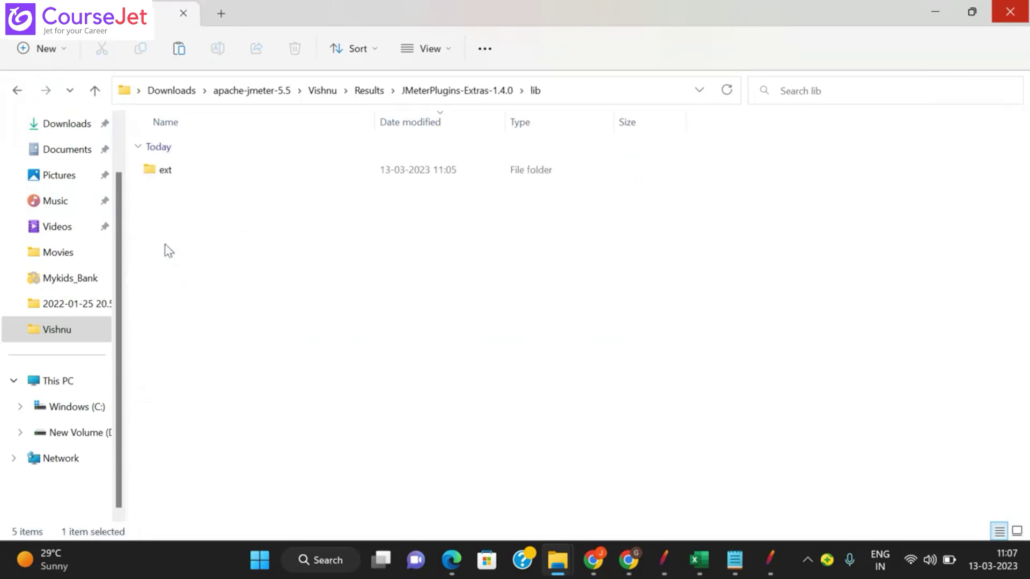
pyautogui.doubleClick(177, 177)
pyautogui.click(188, 173)
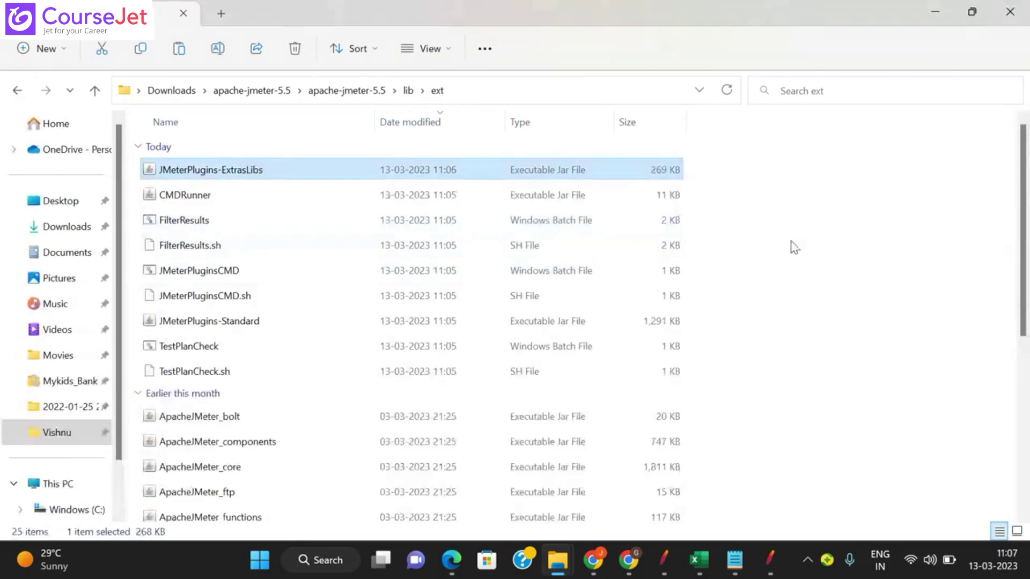
pyautogui.click(793, 246)
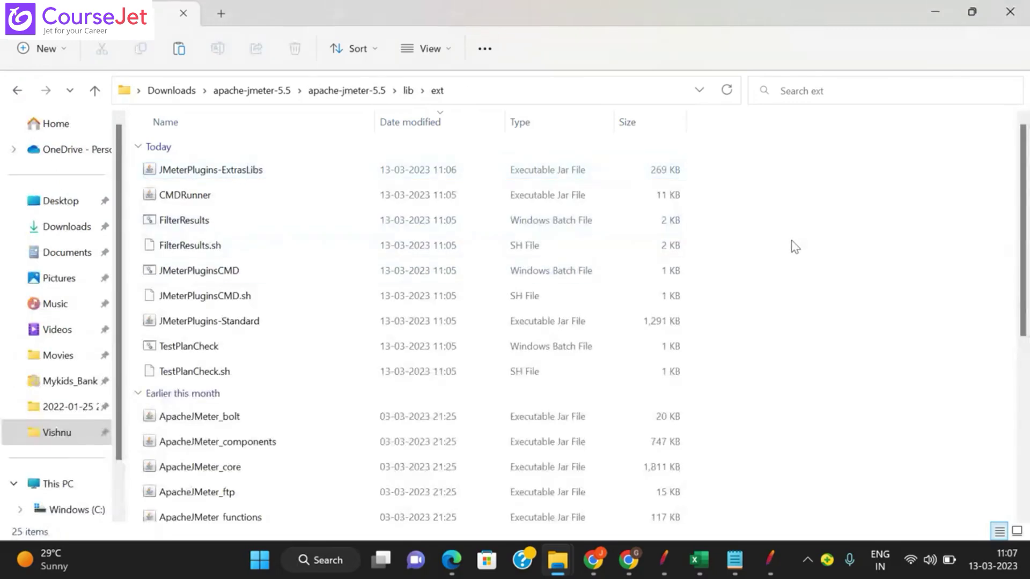
pyautogui.hotkey('ctrl', 'v')
pyautogui.rightClick(823, 214)
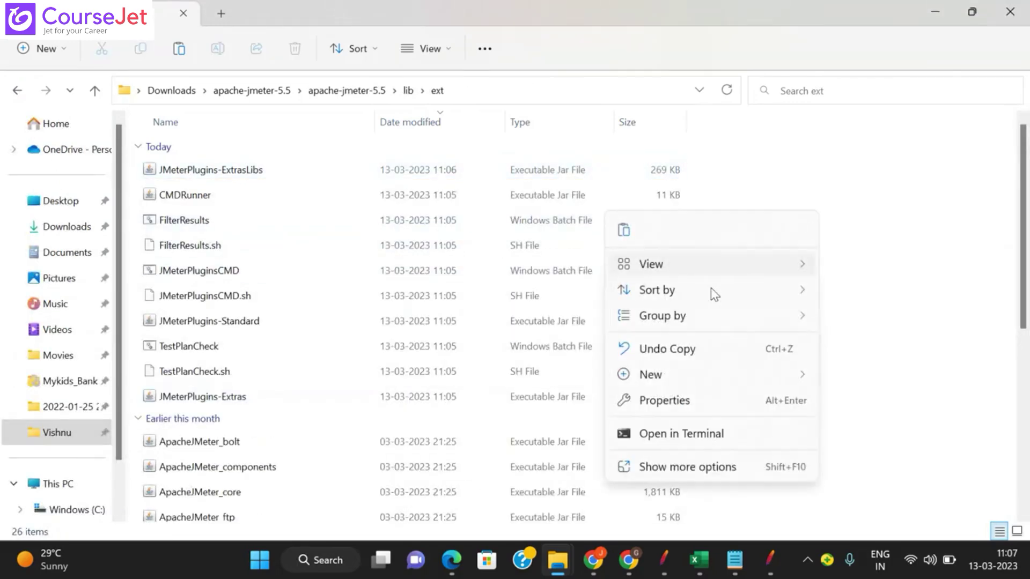
# - Switch to JMeter and examine the element types and listeners that can be added to the Test Plan
pyautogui.click(917, 261)
pyautogui.click(665, 552)
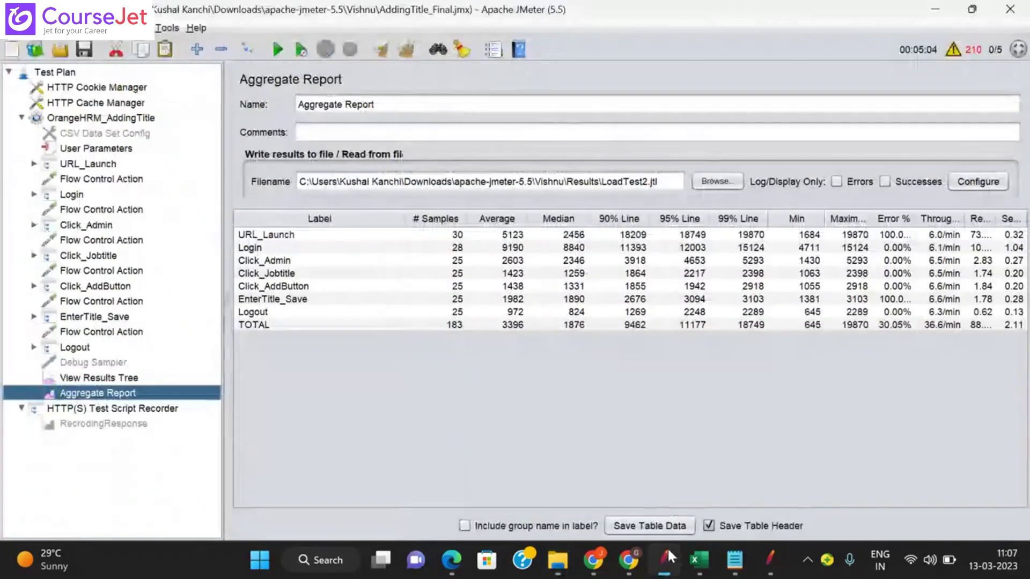
pyautogui.click(66, 74)
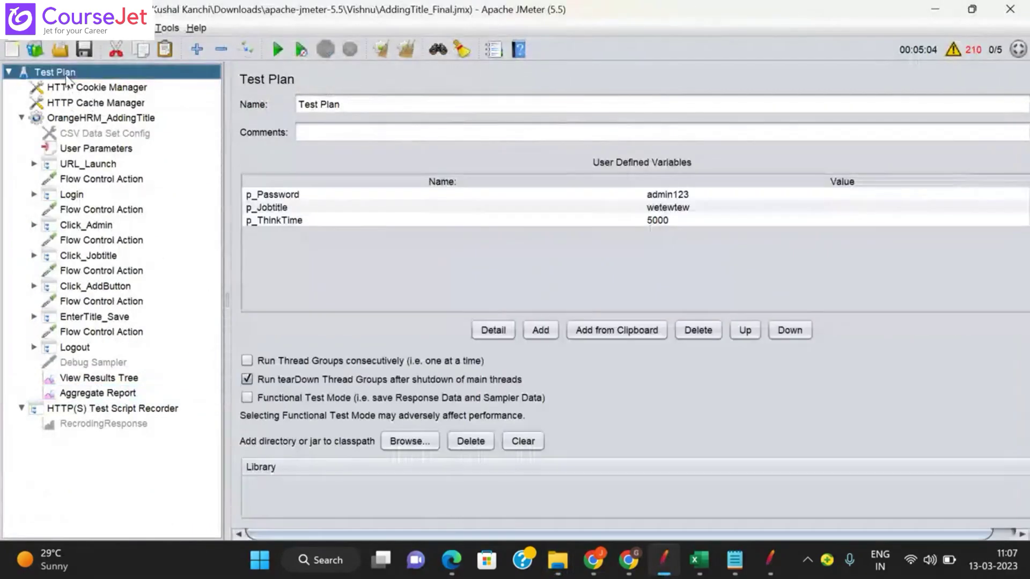
pyautogui.rightClick(66, 74)
pyautogui.moveTo(185, 83)
pyautogui.moveTo(331, 91)
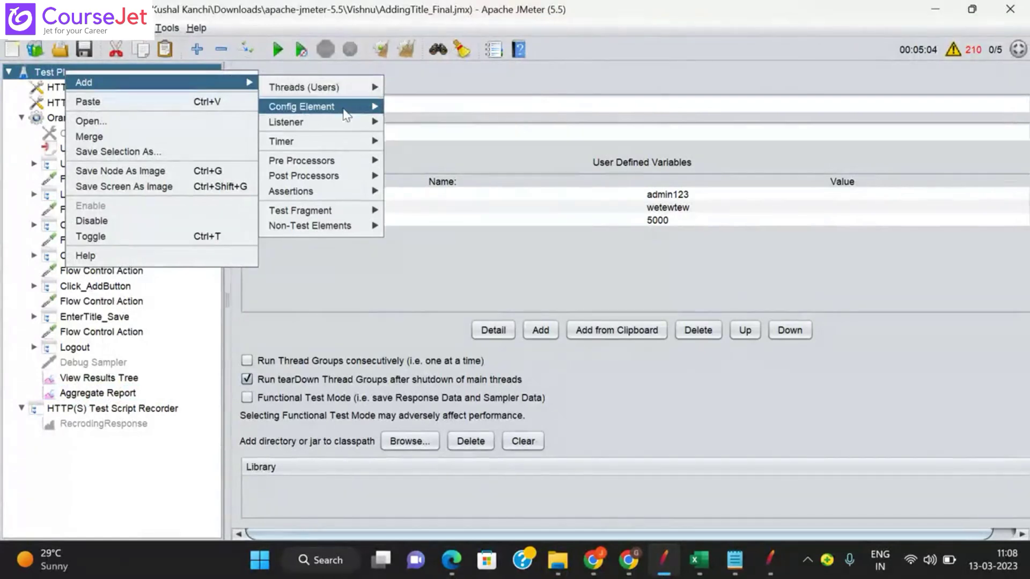
pyautogui.moveTo(346, 114)
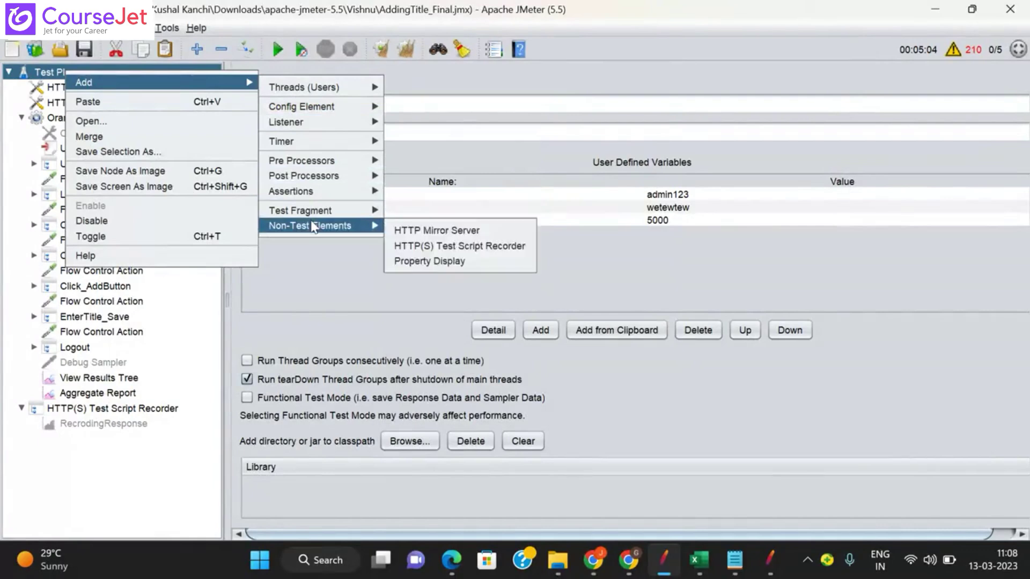
pyautogui.moveTo(300, 128)
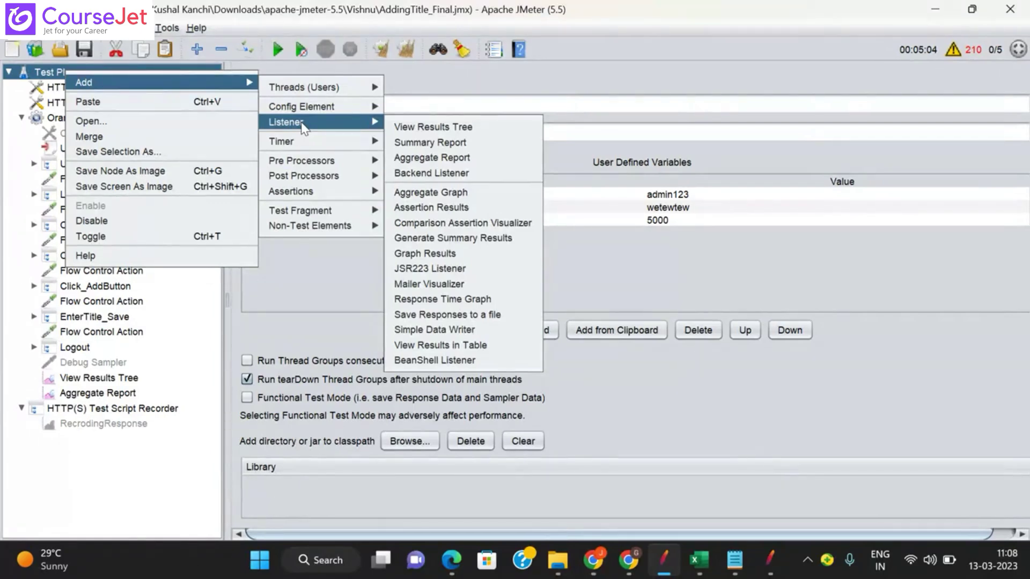
pyautogui.click(291, 263)
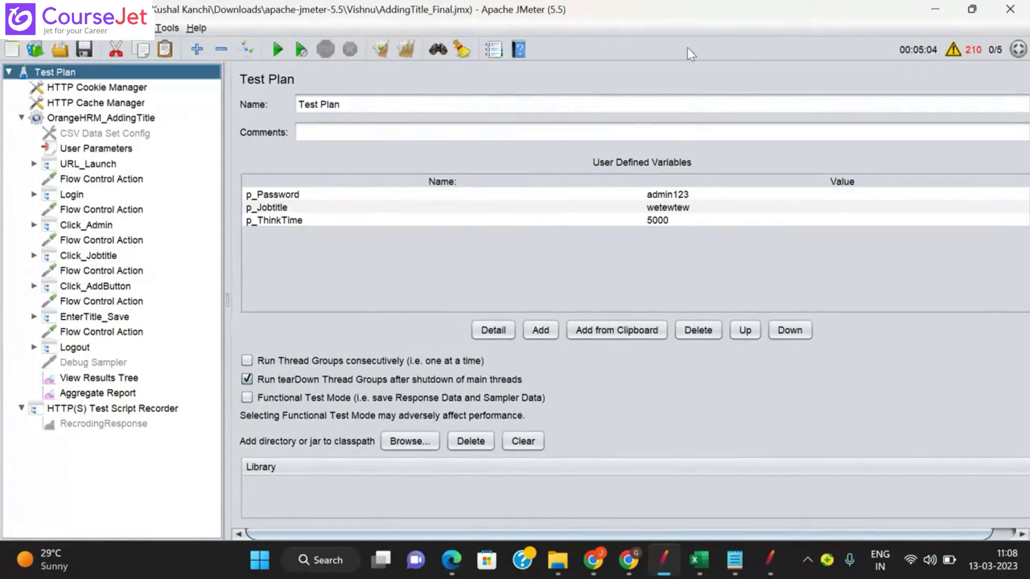
# - Close JMeter, relaunch it with the ApacheJMeter jar in apache-jmeter-5.5's bin folder, and maximize the new window
pyautogui.click(1021, 11)
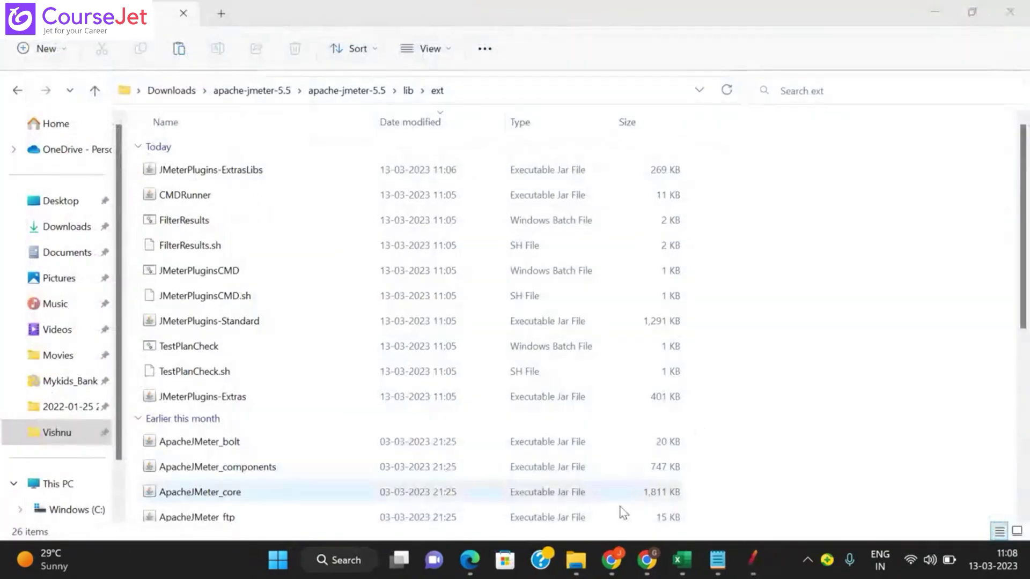
pyautogui.moveTo(584, 561)
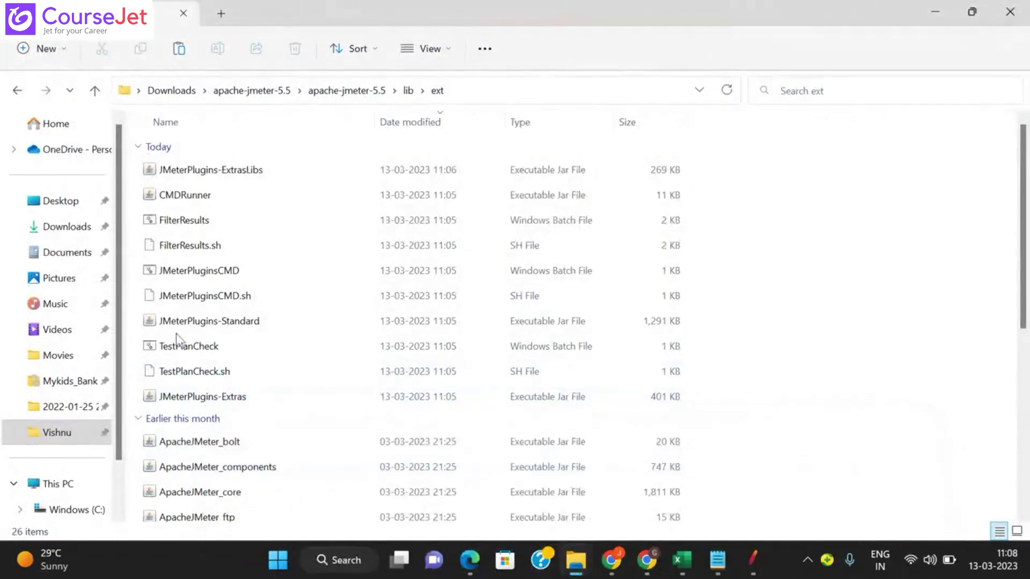
pyautogui.click(253, 91)
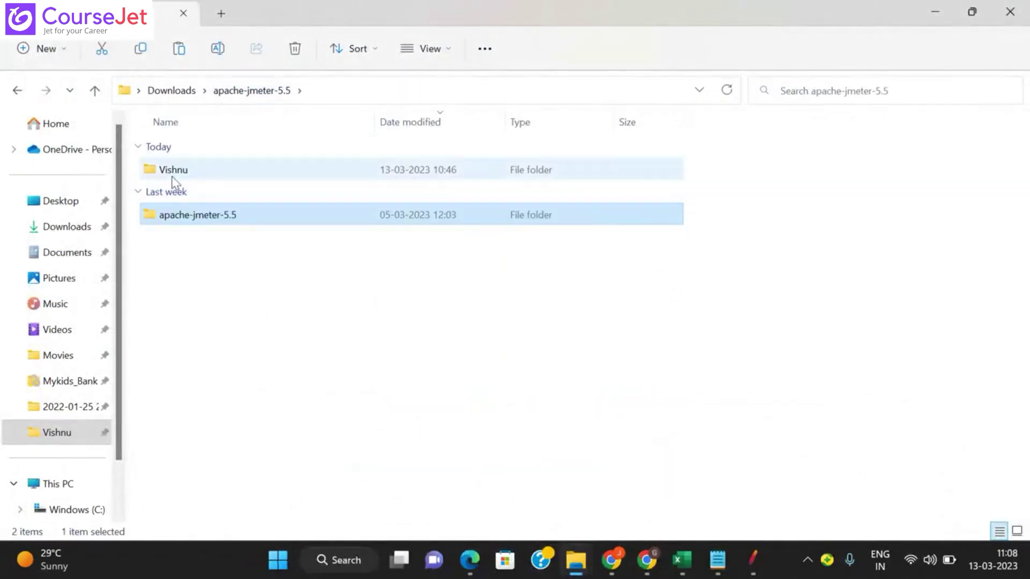
pyautogui.doubleClick(192, 221)
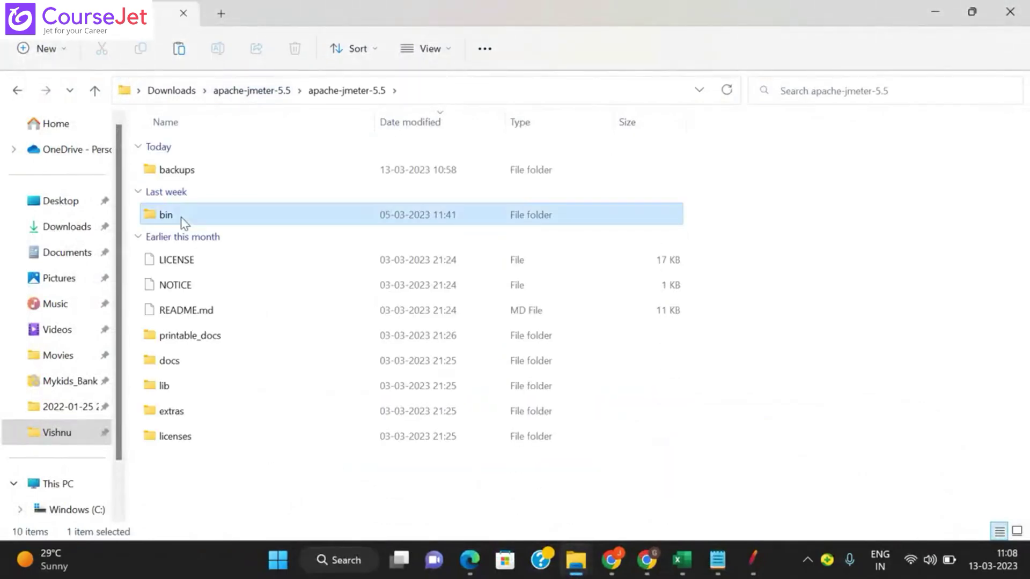
pyautogui.doubleClick(188, 221)
pyautogui.doubleClick(193, 387)
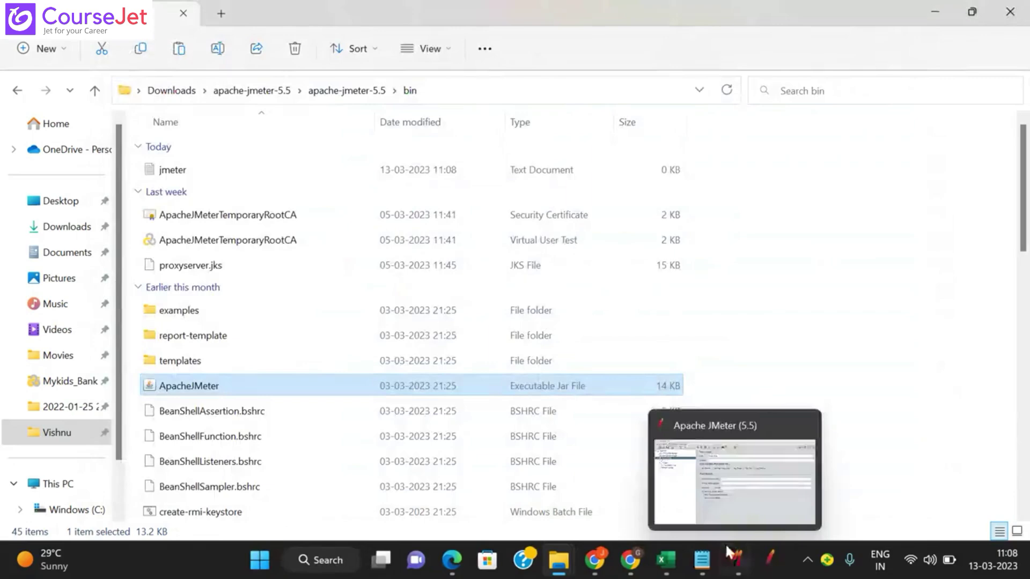
pyautogui.click(733, 560)
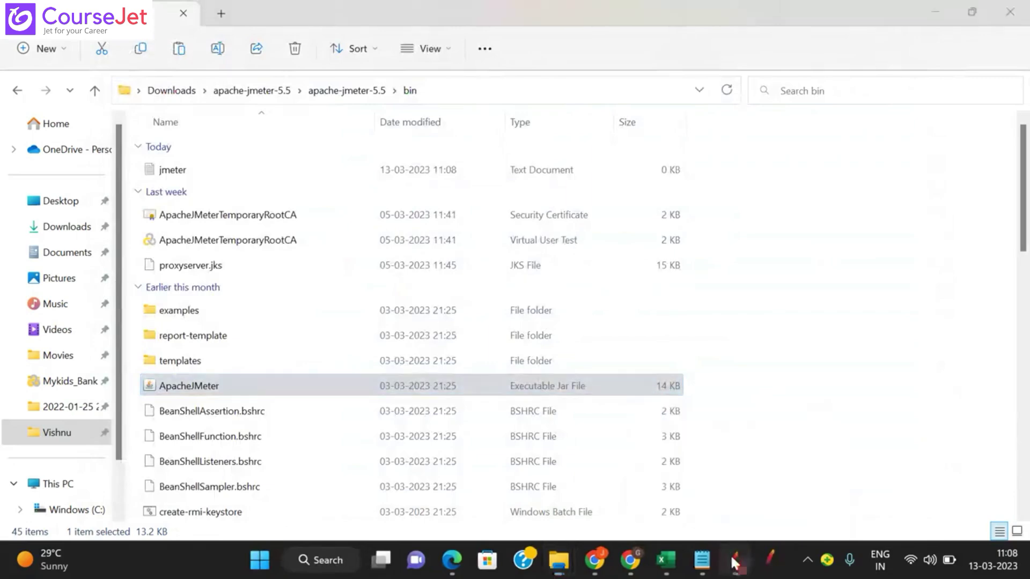
pyautogui.moveTo(758, 571)
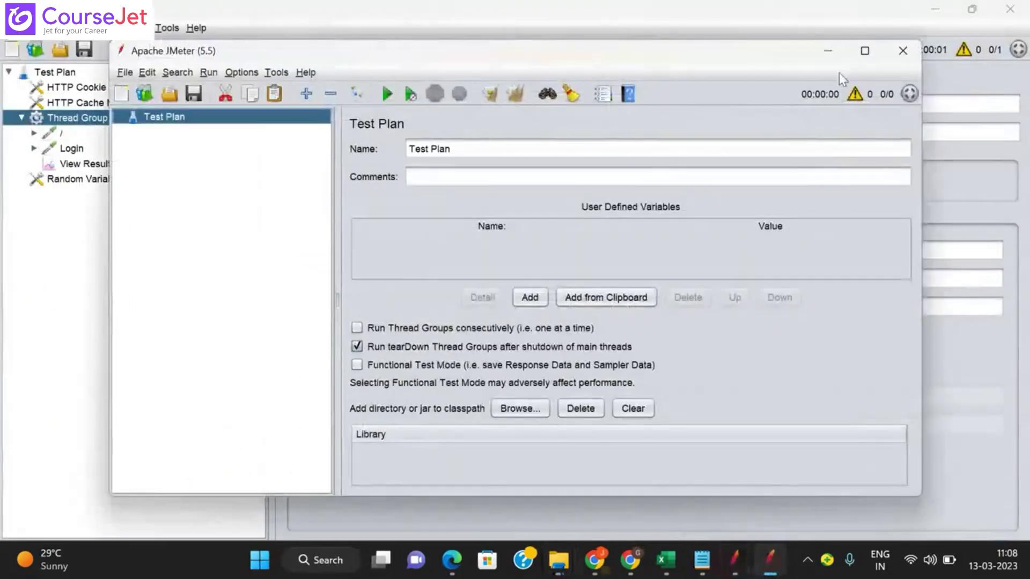
pyautogui.click(864, 50)
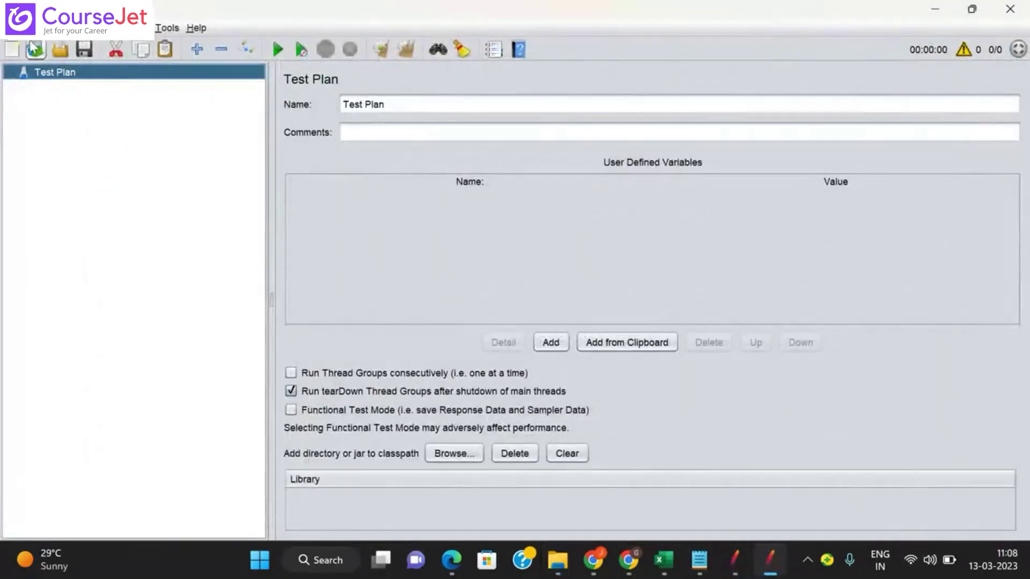
# - Reopen the recent test plan AddingTitle_Final.jmx and expand its OrangeHRM_AddingTitle thread group
pyautogui.click(15, 28)
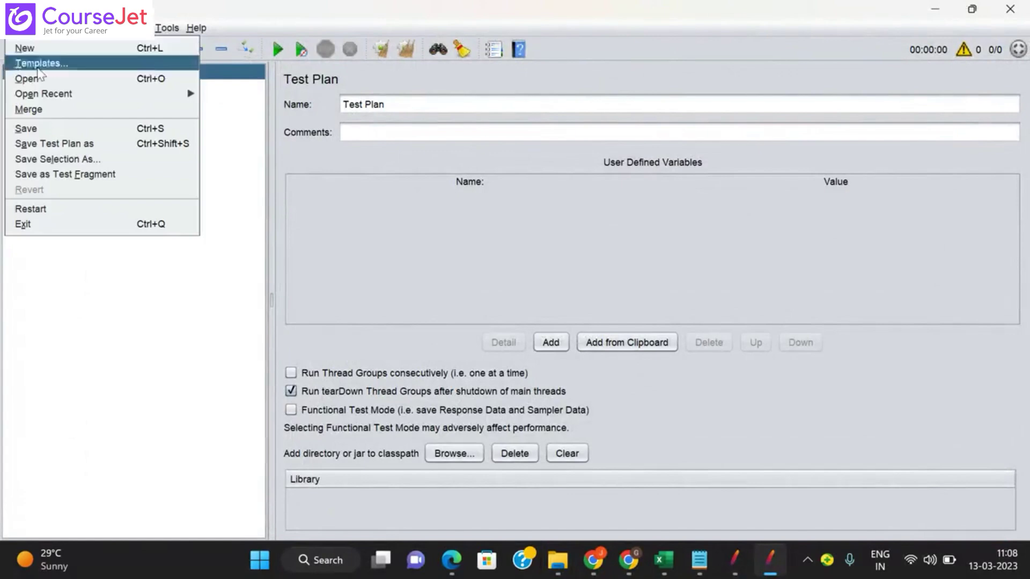
pyautogui.moveTo(57, 94)
pyautogui.click(257, 100)
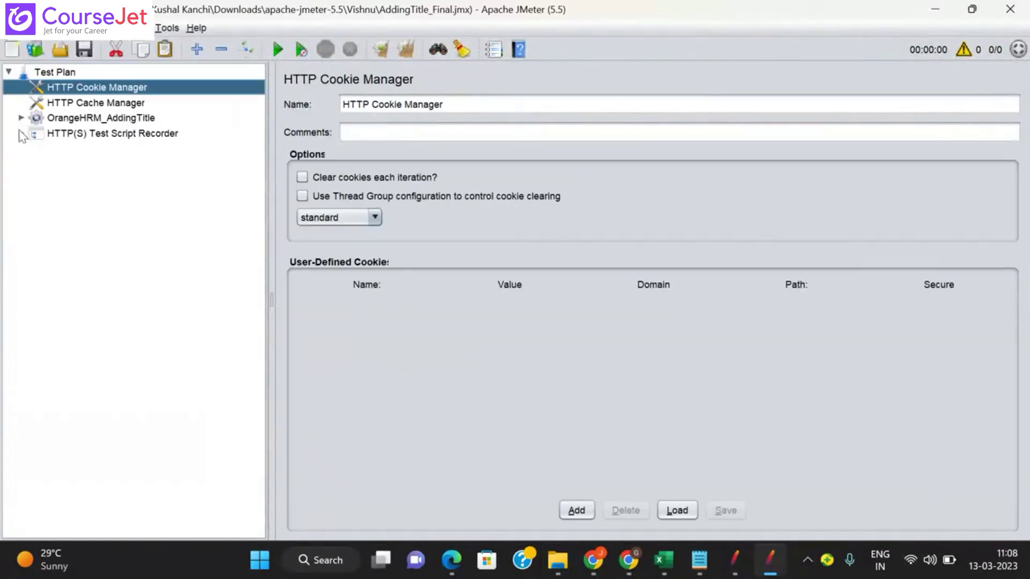
pyautogui.click(21, 119)
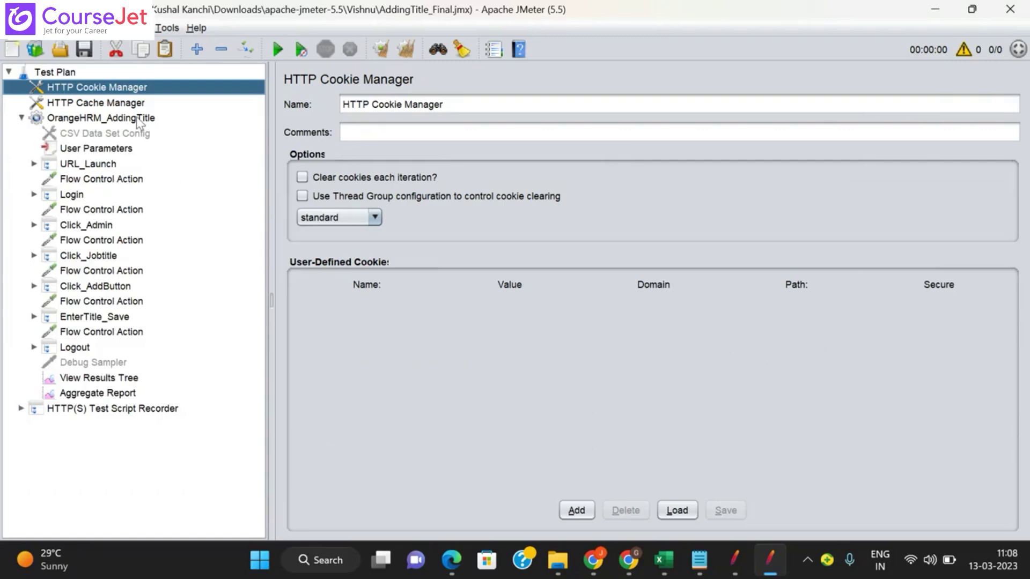
# - Examine the thread group types and jp@gc listeners that can be added to the Test Plan
pyautogui.rightClick(58, 74)
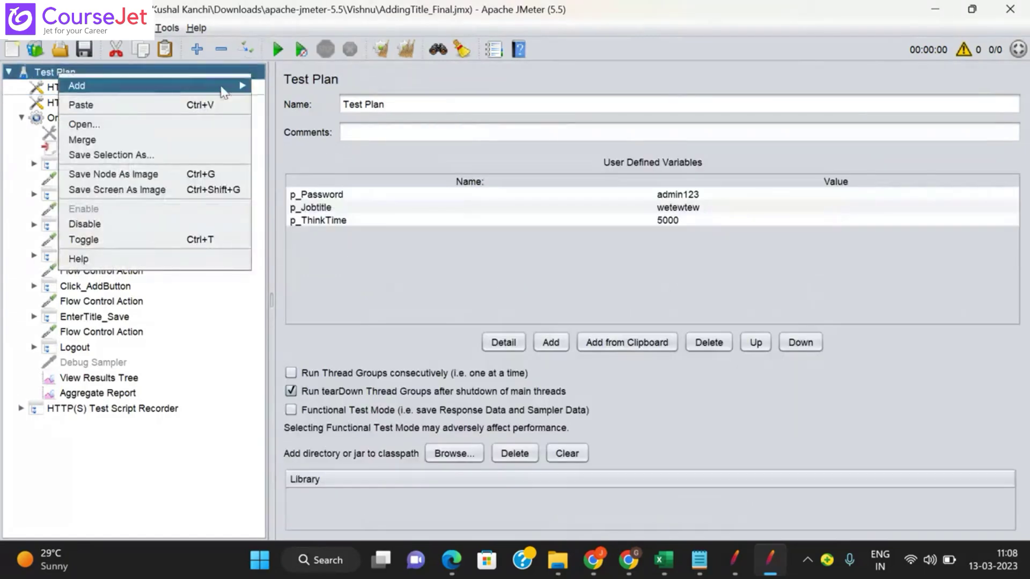
pyautogui.moveTo(247, 86)
pyautogui.moveTo(287, 92)
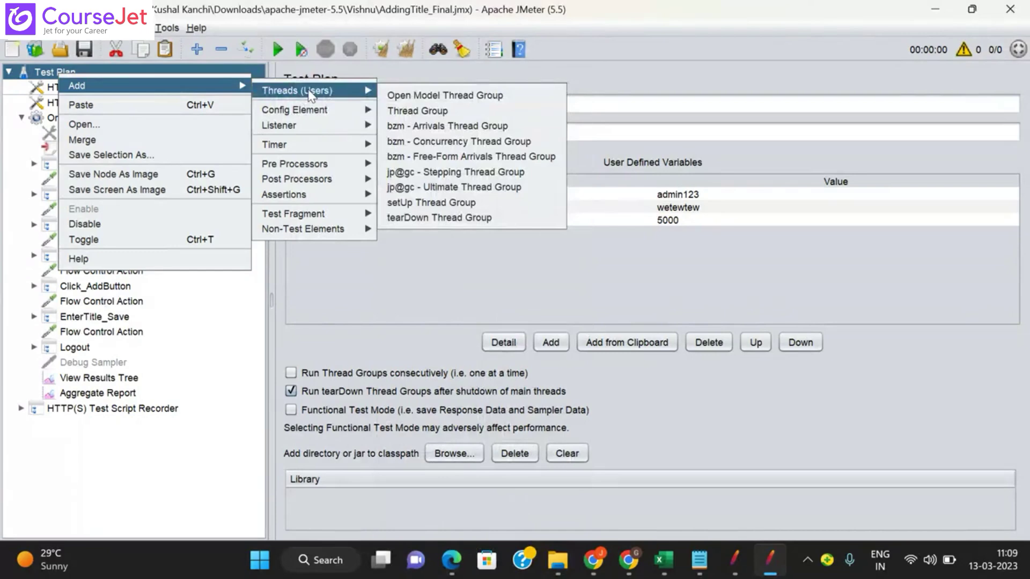
pyautogui.moveTo(311, 111)
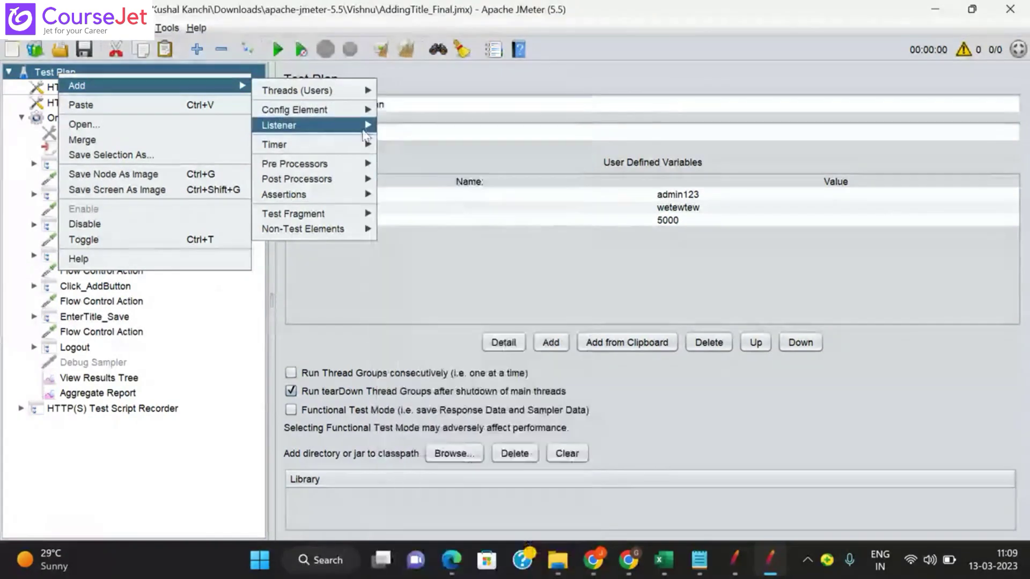
pyautogui.moveTo(355, 116)
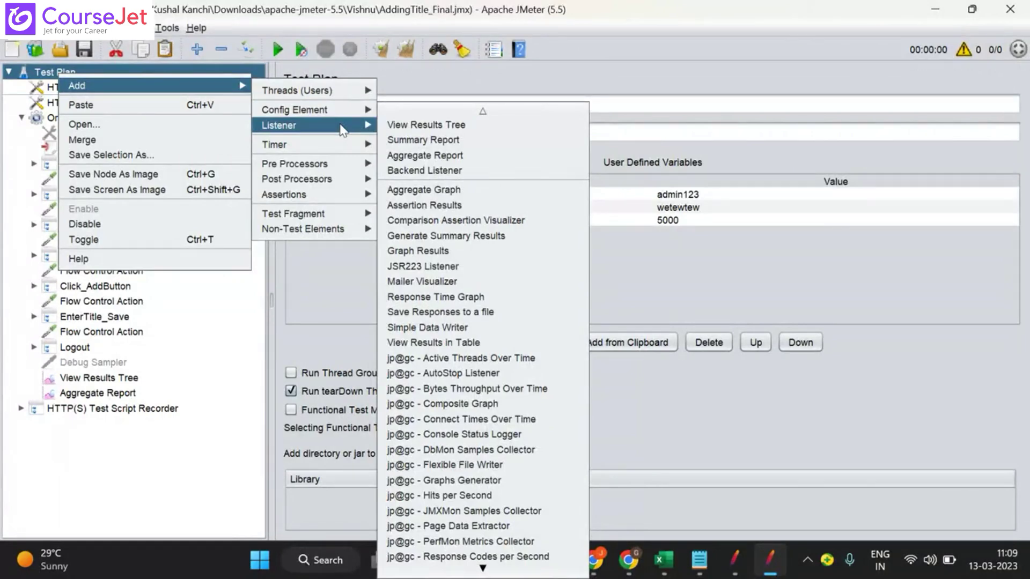
pyautogui.moveTo(482, 569)
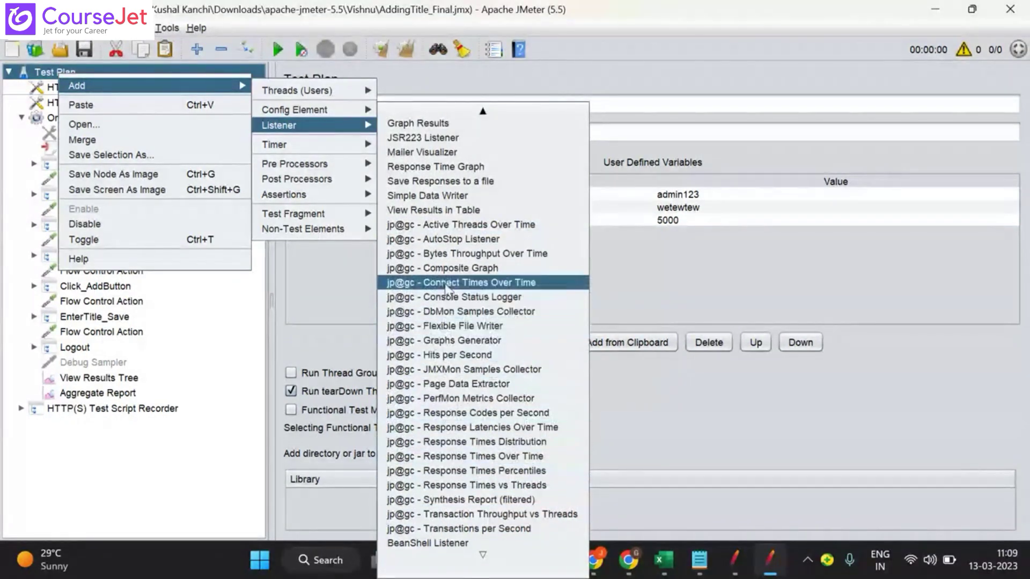
pyautogui.click(313, 320)
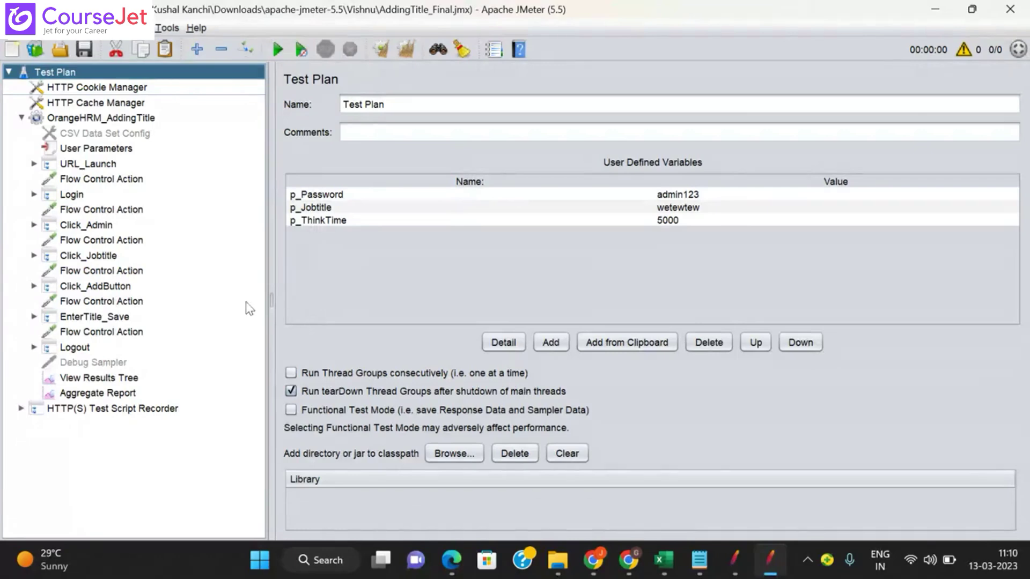
# - Add a jp@gc - Transactions per Second listener to the OrangeHRM_AddingTitle thread group
pyautogui.click(113, 118)
pyautogui.rightClick(113, 119)
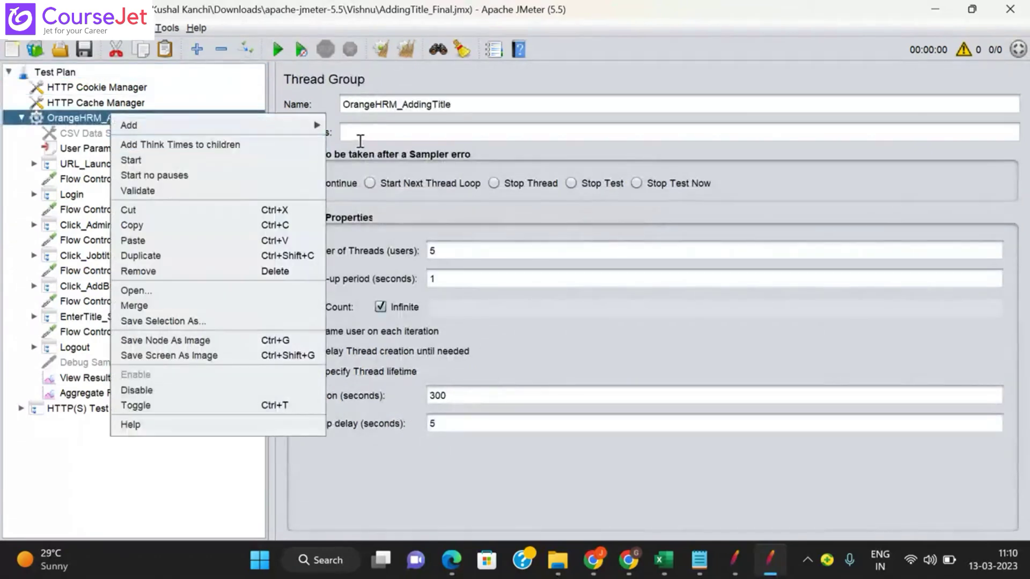
pyautogui.moveTo(303, 129)
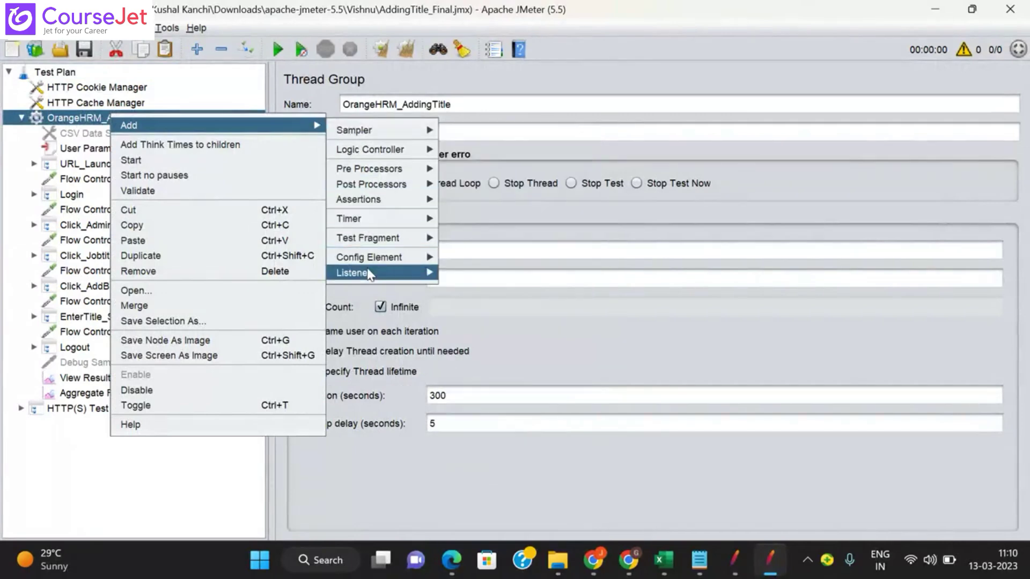
pyautogui.moveTo(369, 274)
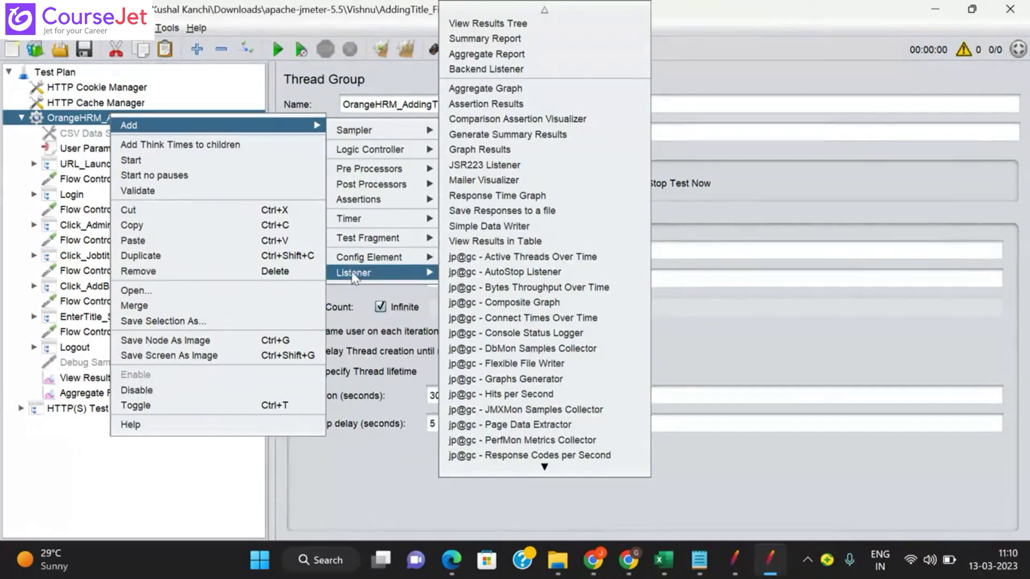
pyautogui.moveTo(402, 273)
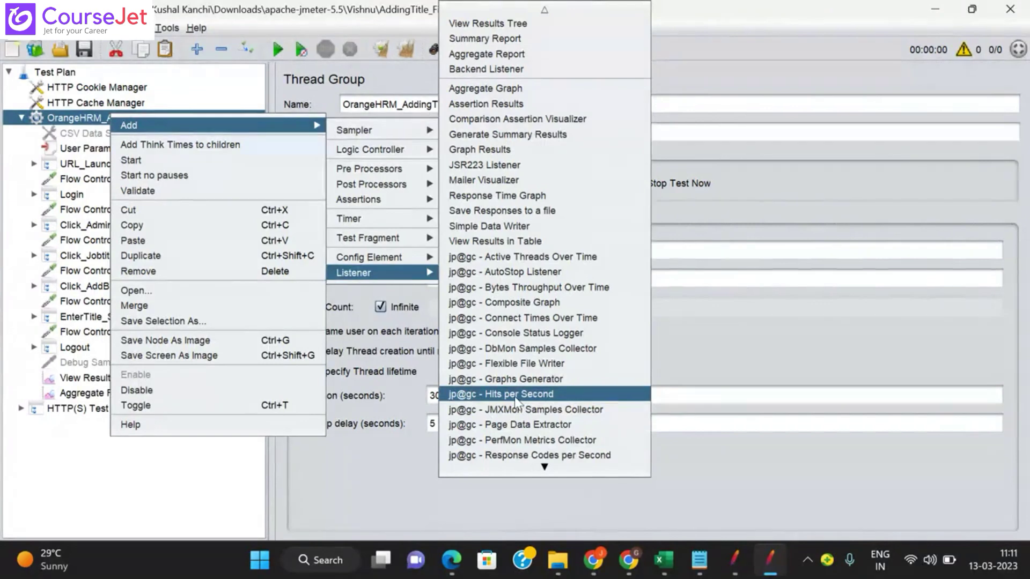
pyautogui.moveTo(545, 469)
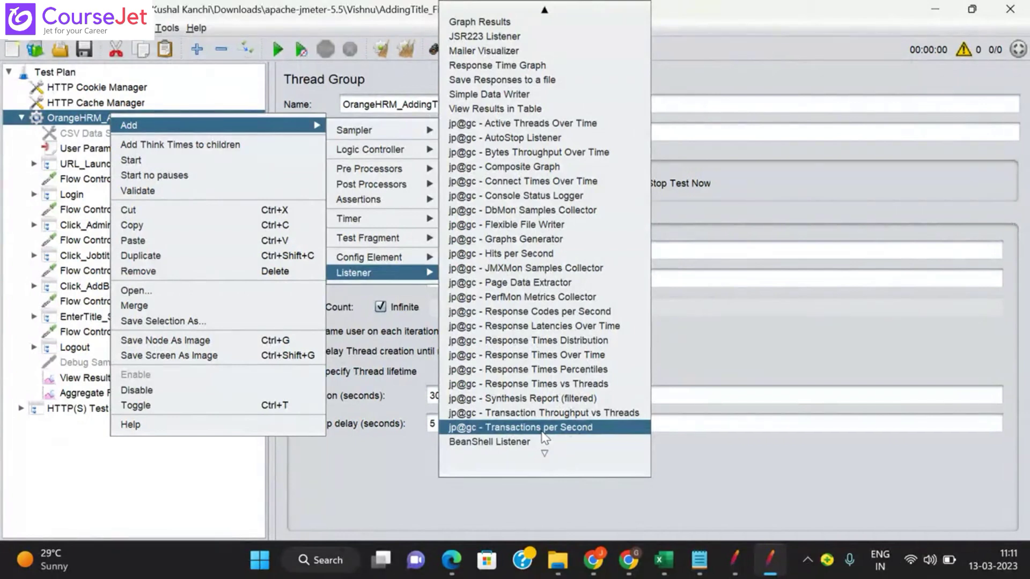
pyautogui.click(542, 432)
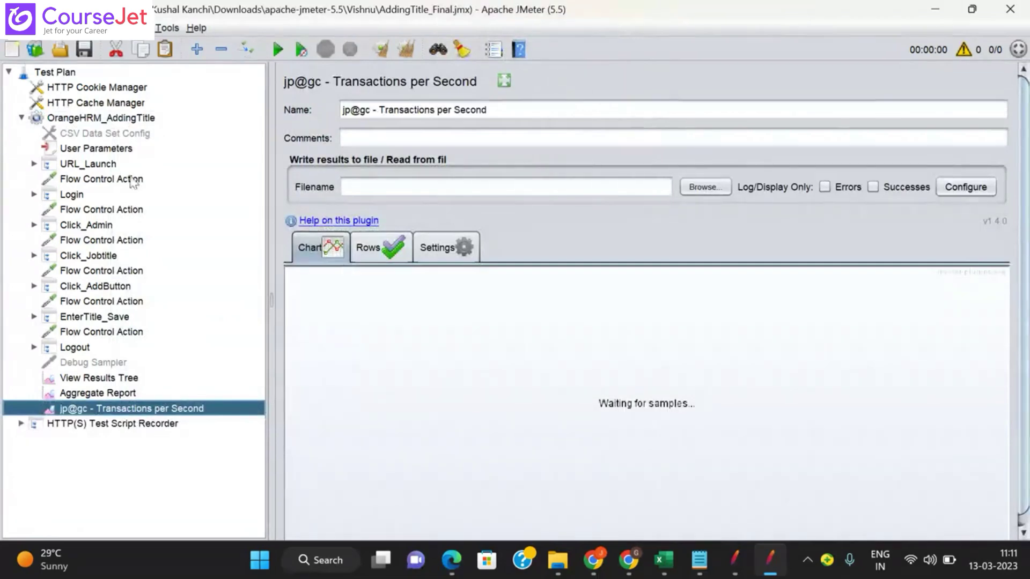
# - Add a jp@gc - Hits per Second listener to the OrangeHRM_AddingTitle thread group
pyautogui.rightClick(113, 118)
pyautogui.moveTo(210, 131)
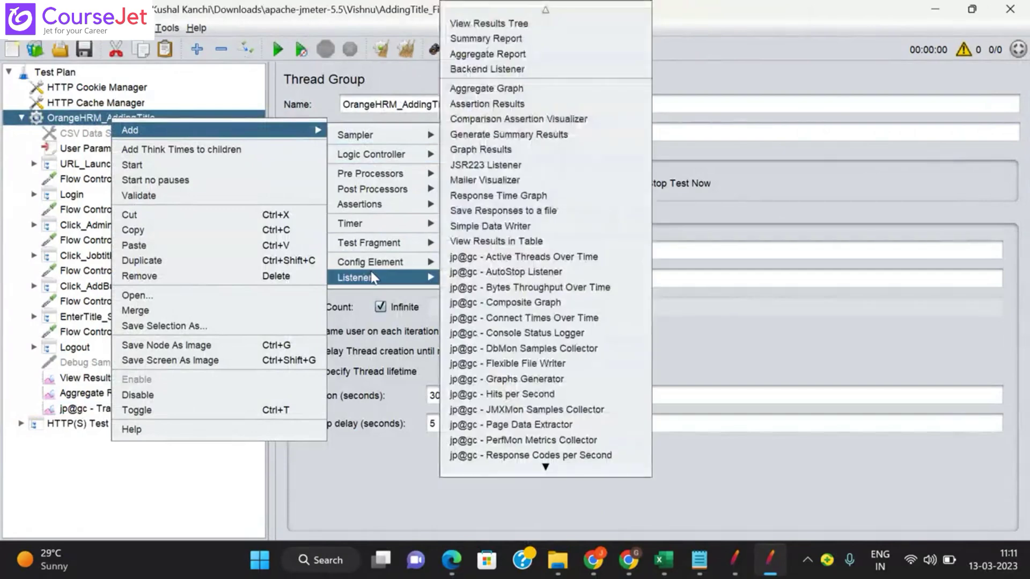
pyautogui.click(502, 394)
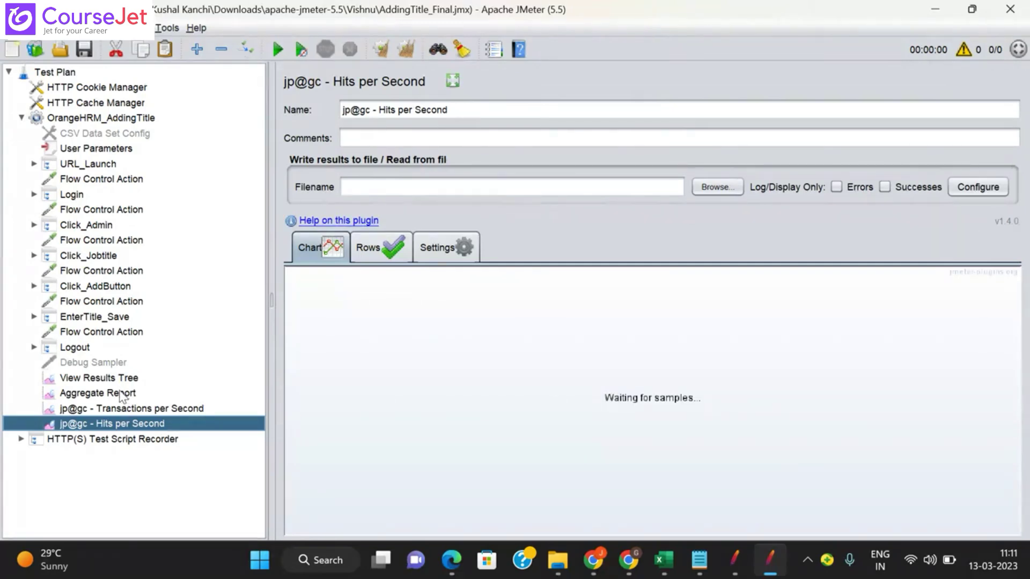
# - Load LoadTest1.jtl from the Results folder into the Hits per Second listener and into the Transactions per Second listener
pyautogui.click(719, 188)
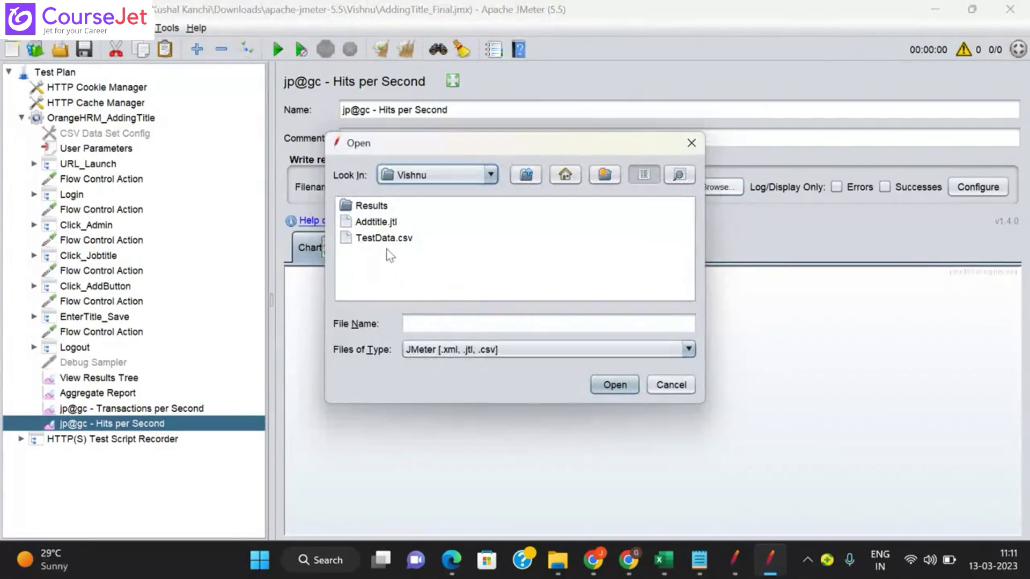
pyautogui.doubleClick(370, 207)
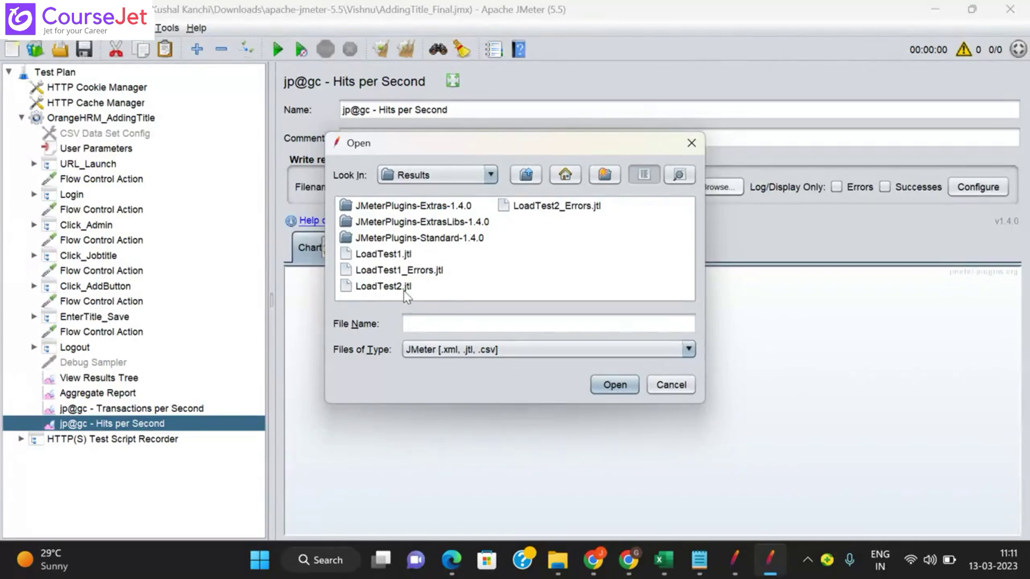
pyautogui.click(388, 258)
pyautogui.click(603, 384)
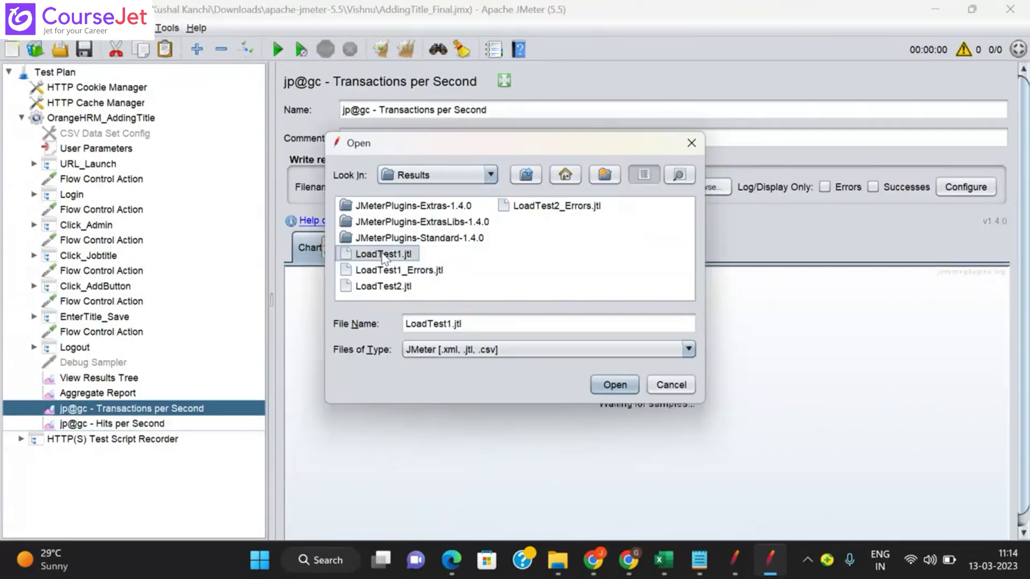
pyautogui.click(624, 382)
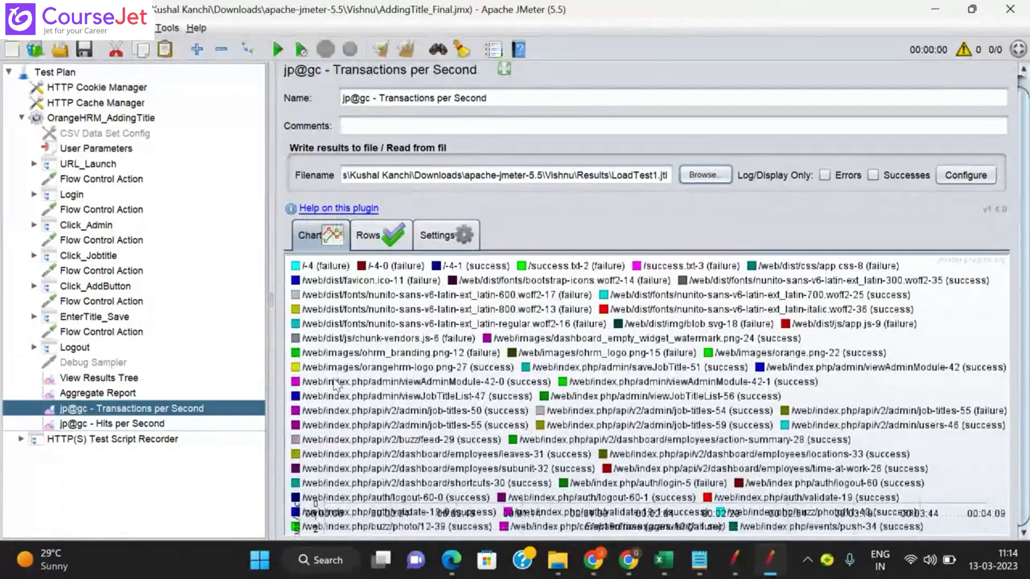
# - Switch the Transactions per Second graph to the aggregated display with all samplers combined and show its chart
pyautogui.click(378, 236)
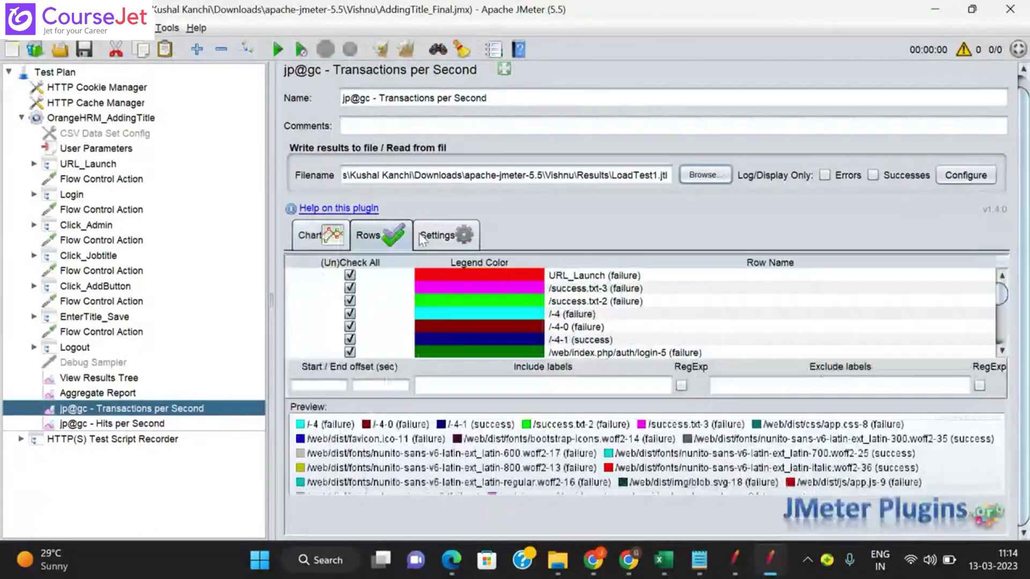
pyautogui.scroll(-3, 651, 333)
pyautogui.scroll(-4, 651, 334)
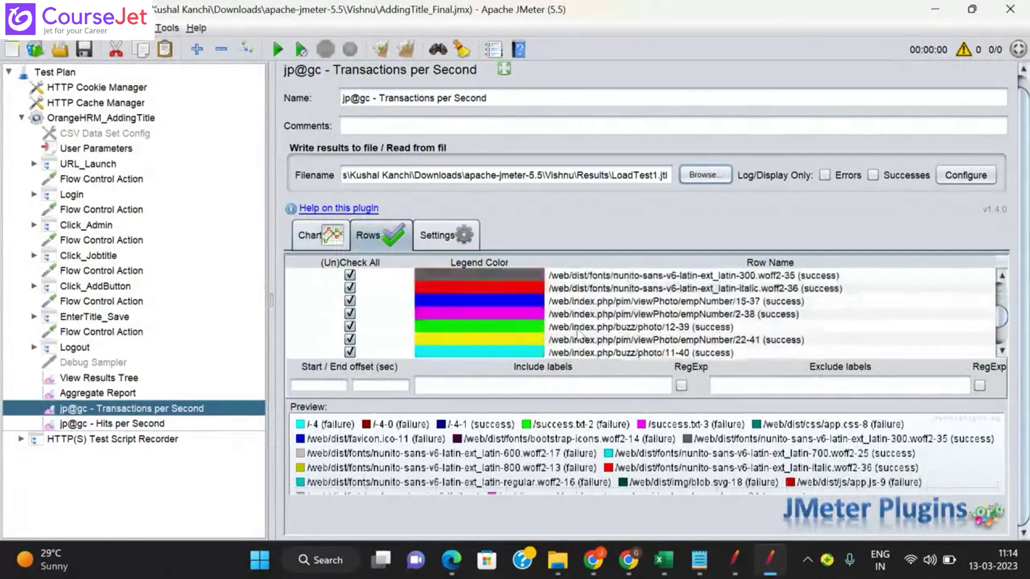
pyautogui.scroll(-2, 371, 336)
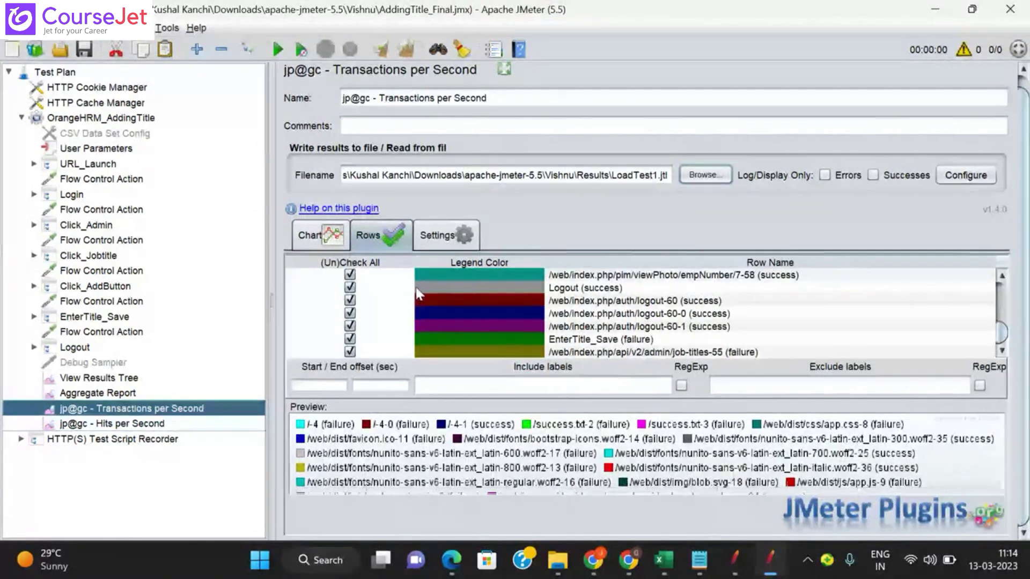
pyautogui.click(437, 236)
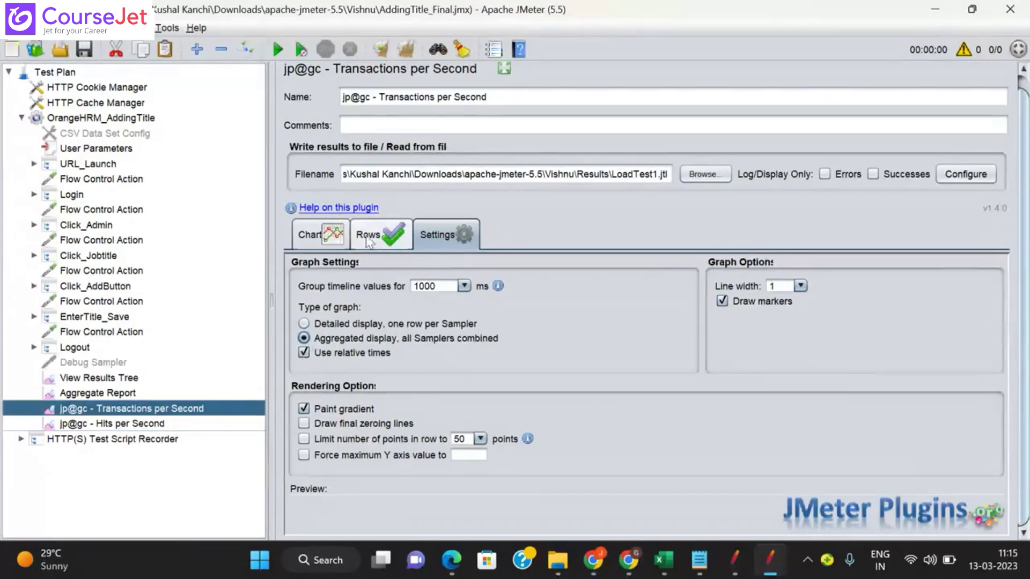
pyautogui.click(320, 233)
pyautogui.click(445, 235)
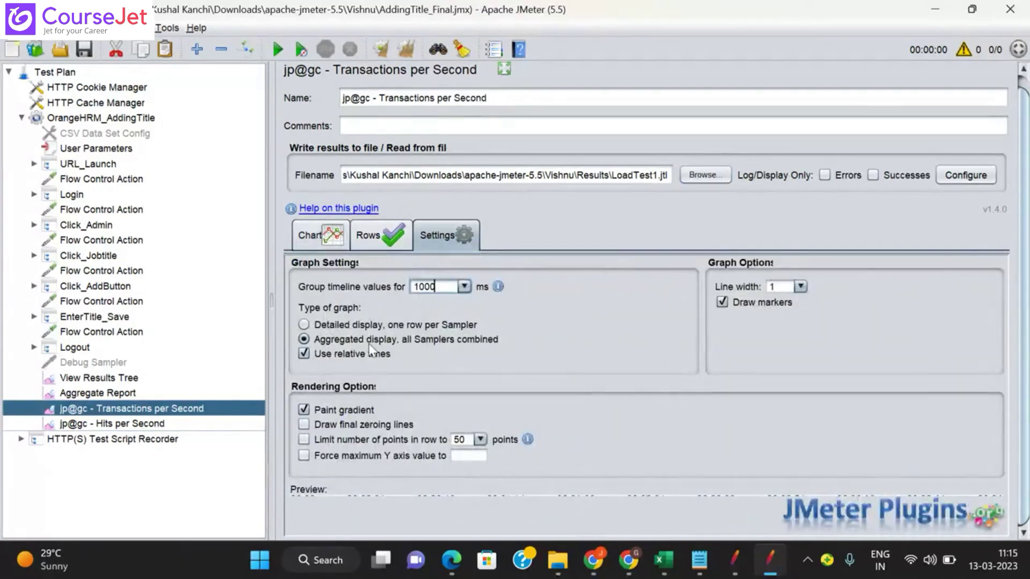
pyautogui.click(316, 239)
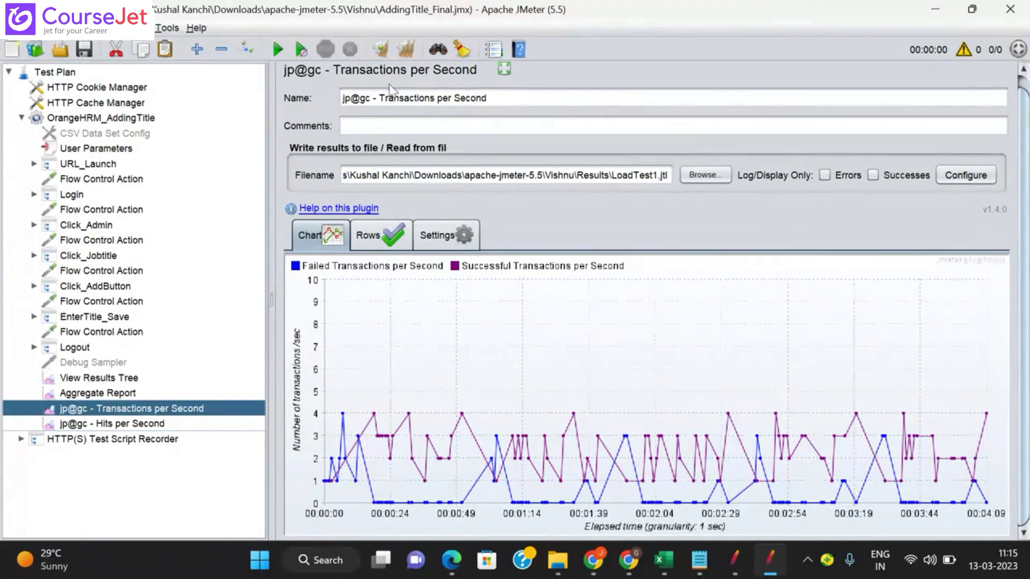
# - Clear all results and load LoadTest2.jtl from the Results folder into the Transactions per Second listener
pyautogui.click(406, 50)
pyautogui.click(707, 175)
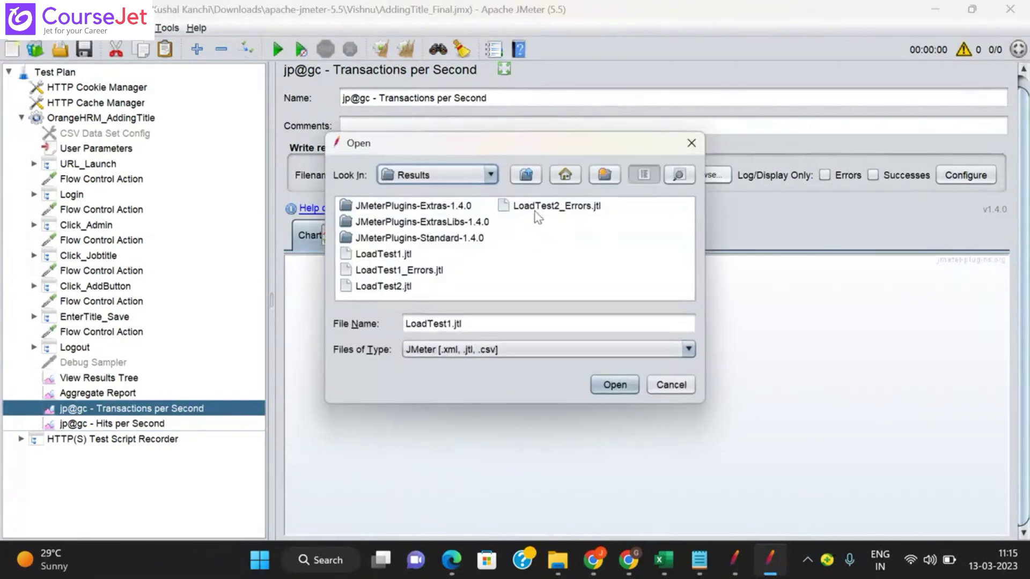
pyautogui.click(387, 289)
pyautogui.click(614, 384)
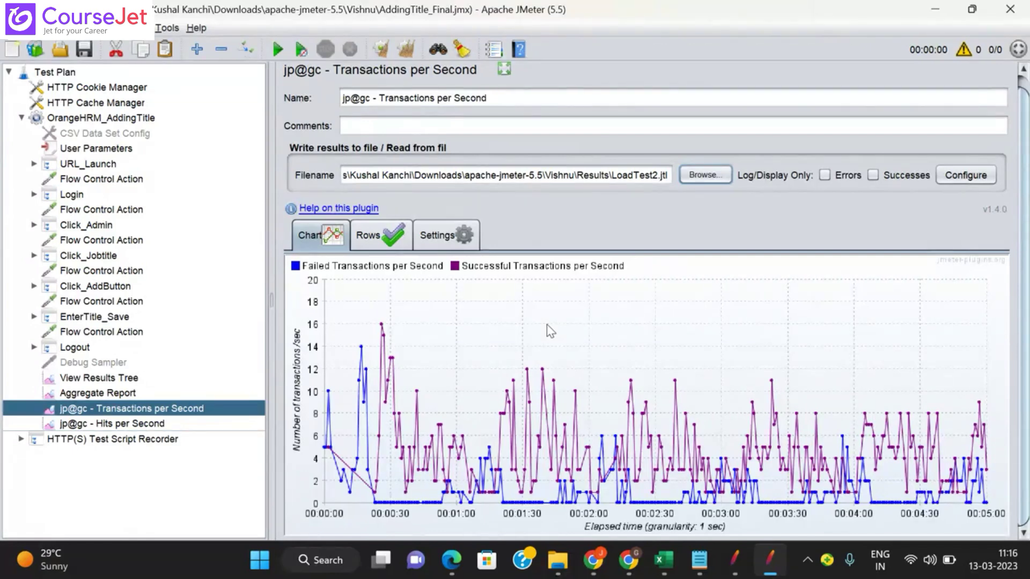
# - Add a jp@gc - Response Times vs Threads listener to the OrangeHRM_AddingTitle thread group
pyautogui.click(110, 122)
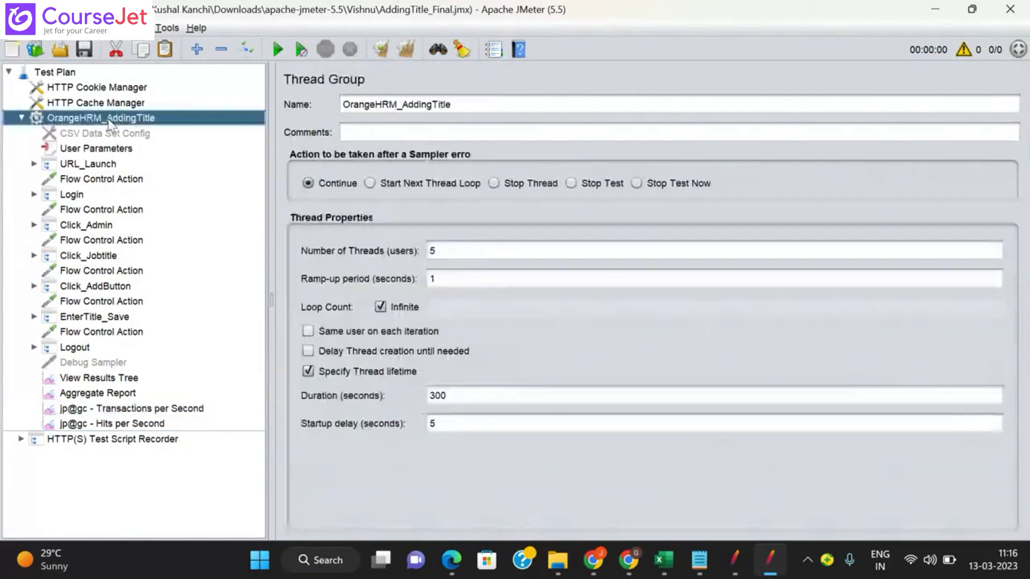
pyautogui.rightClick(110, 122)
pyautogui.moveTo(290, 132)
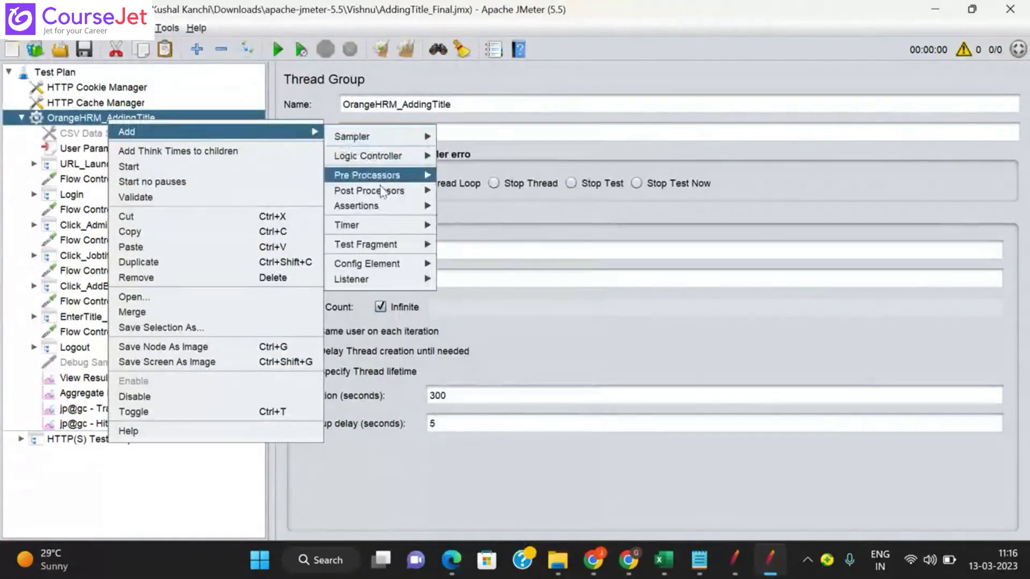
pyautogui.moveTo(379, 284)
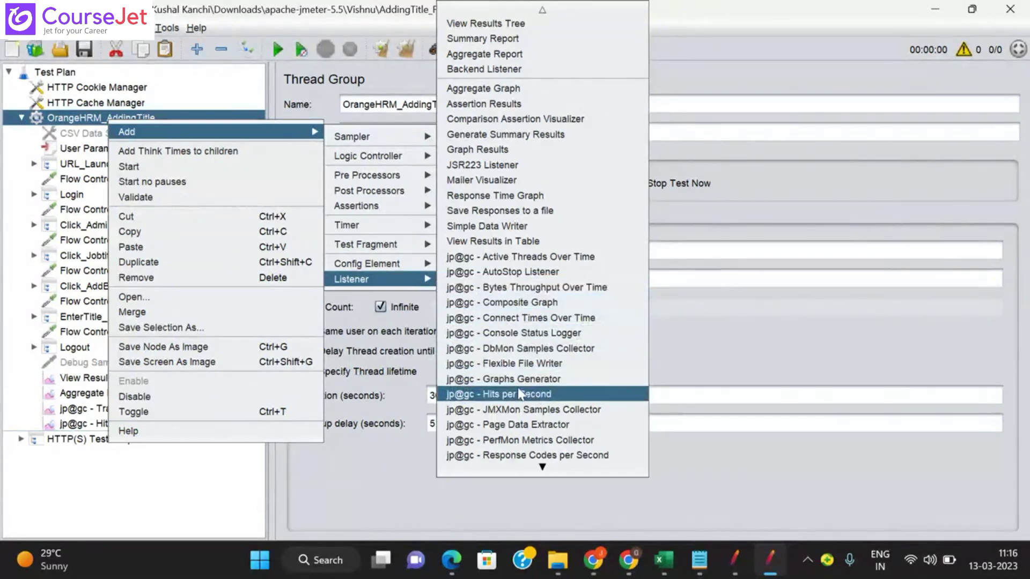
pyautogui.scroll(-3, 541, 460)
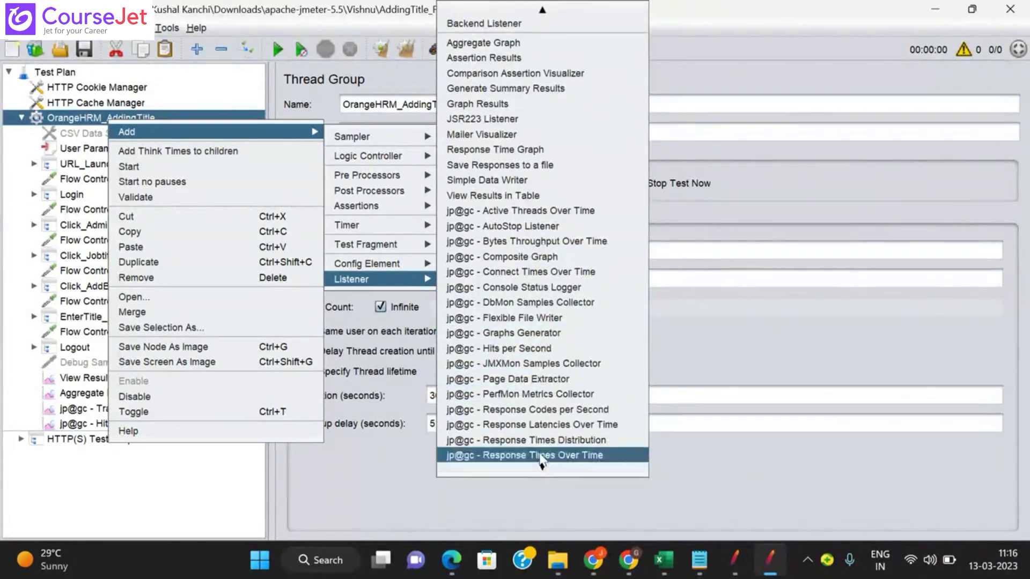
pyautogui.scroll(-3, 542, 456)
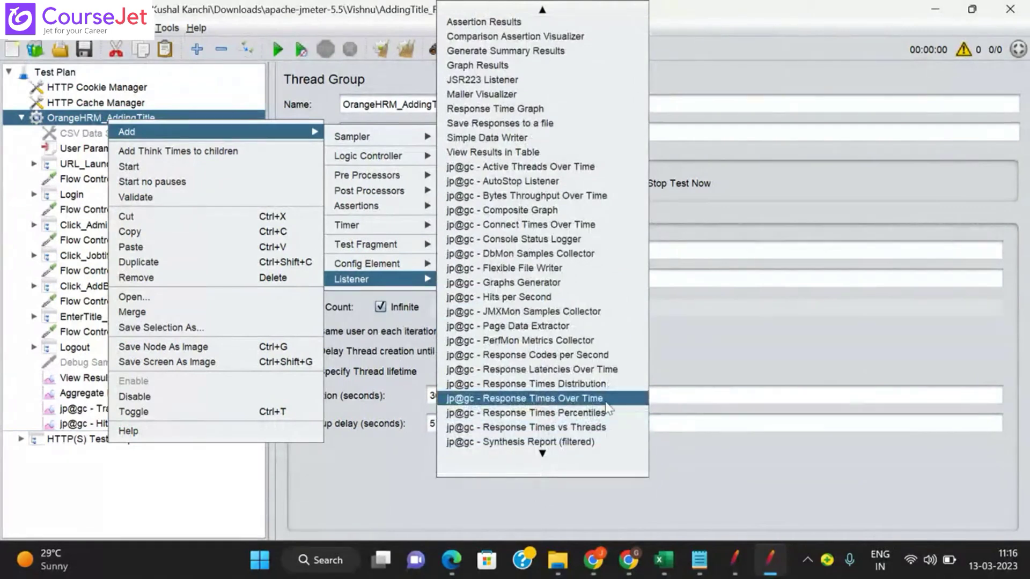
pyautogui.click(567, 427)
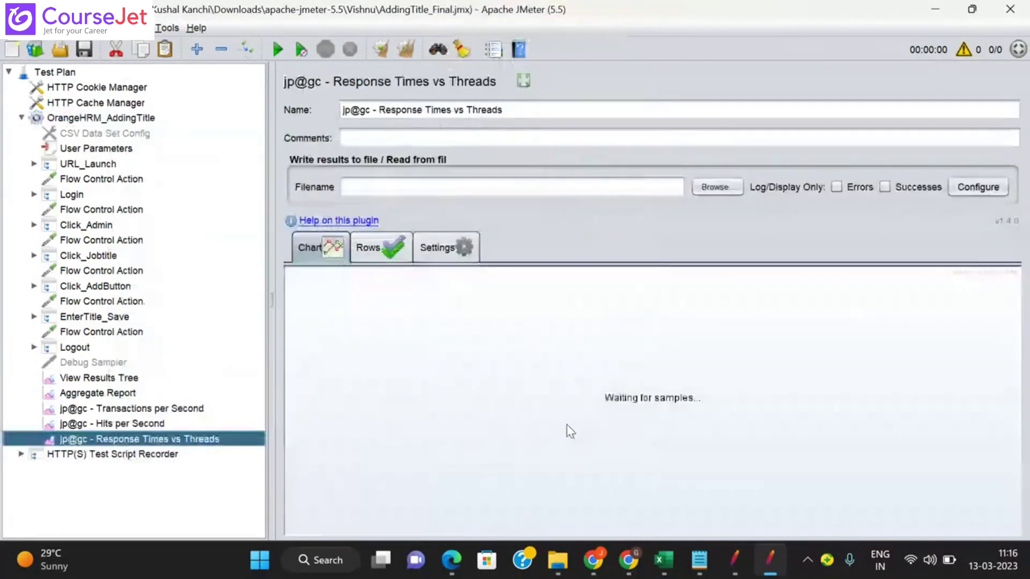
# - Load LoadTest2.jtl from the Results folder into the Response Times vs Threads listener
pyautogui.click(718, 187)
pyautogui.click(385, 286)
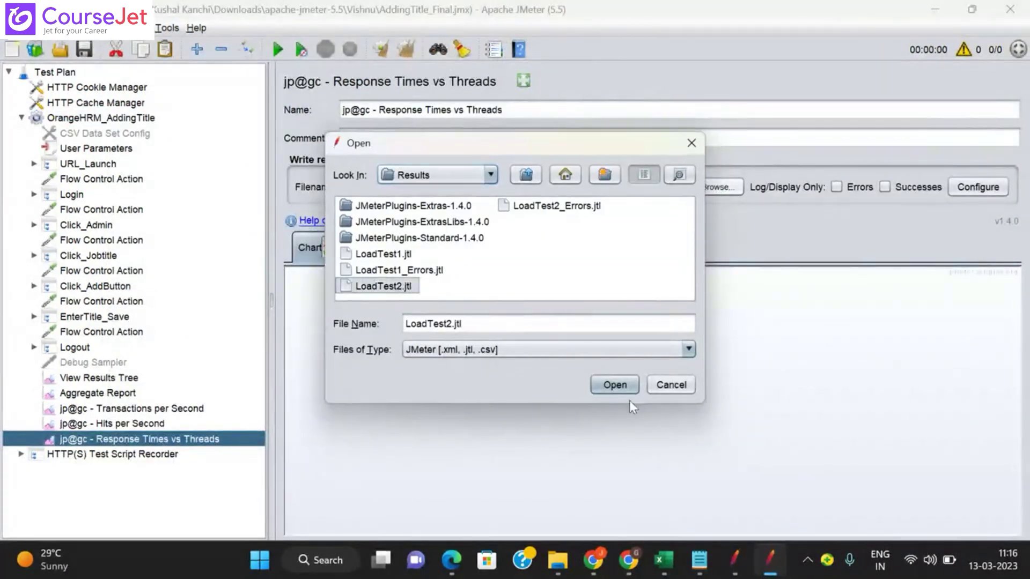
pyautogui.click(615, 385)
# - Set the Response Times vs Threads graph to the aggregated display with all samplers combined and view its chart
pyautogui.click(443, 247)
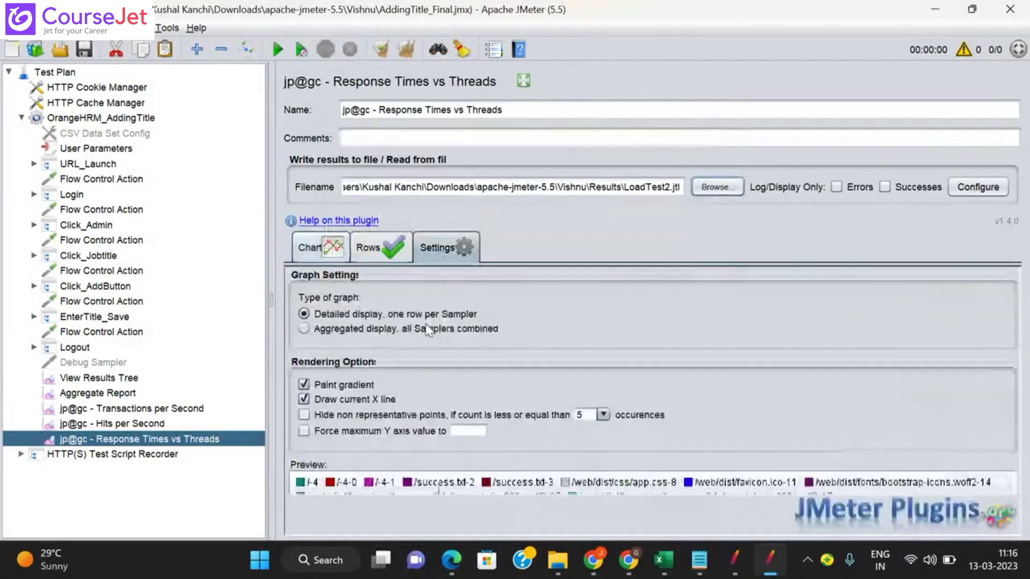
pyautogui.click(304, 329)
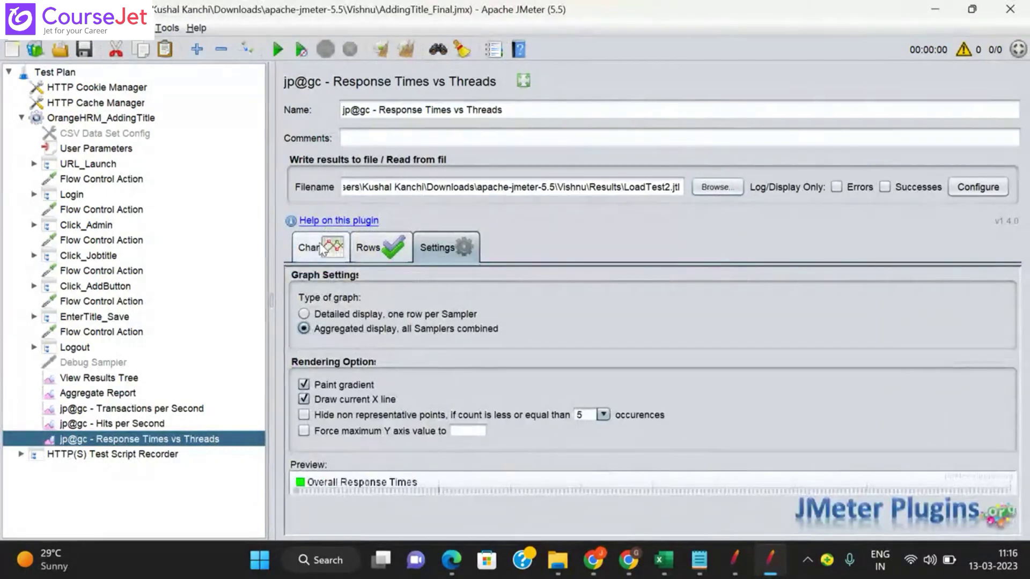
pyautogui.click(325, 249)
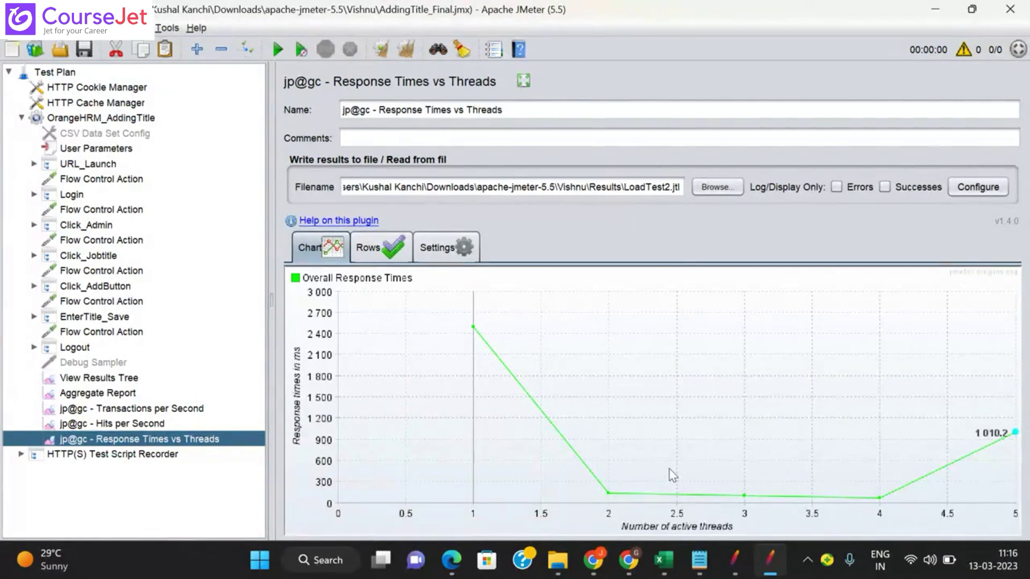
pyautogui.click(445, 253)
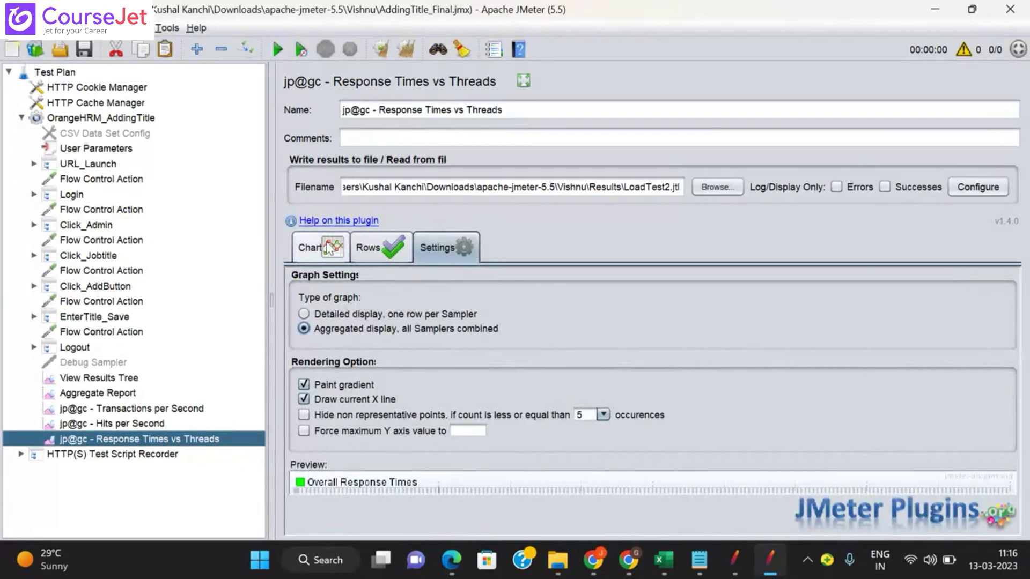
pyautogui.click(331, 250)
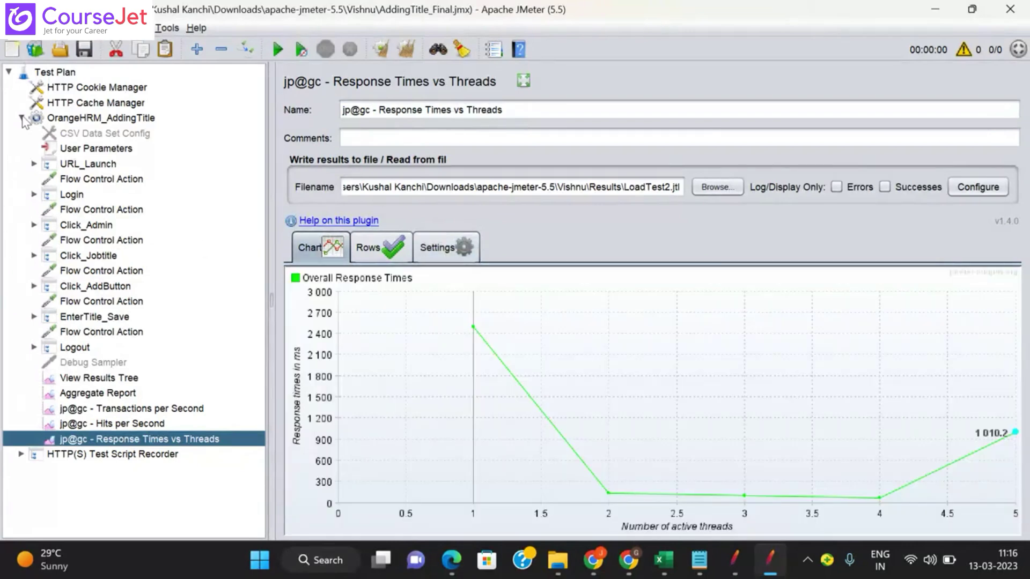